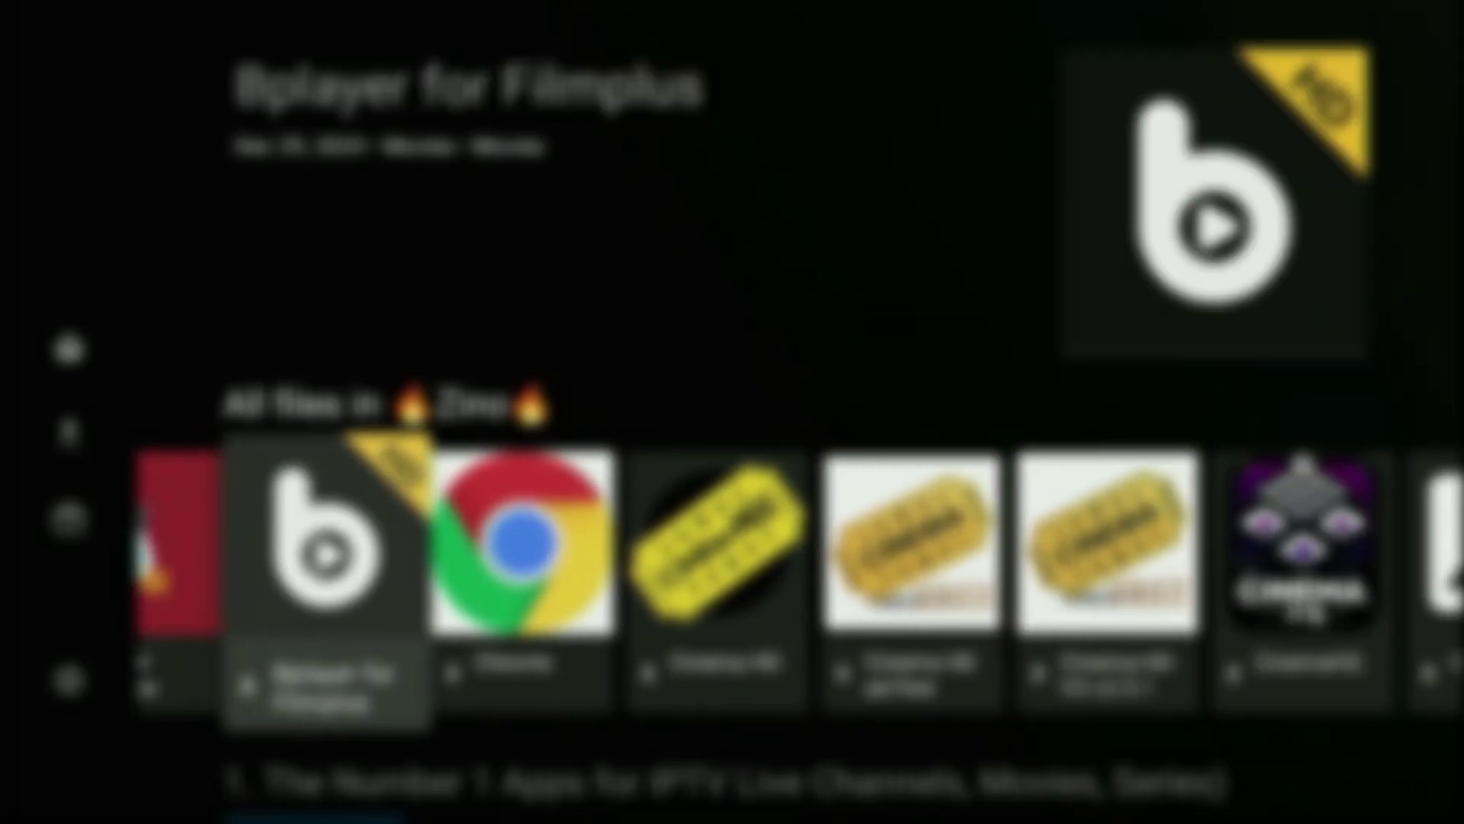
- Browse the available apps in the Zino file list, from Bplayer for Filmplus past File Commander
key(Right)
key(Right)
key(Right)
key(Right)
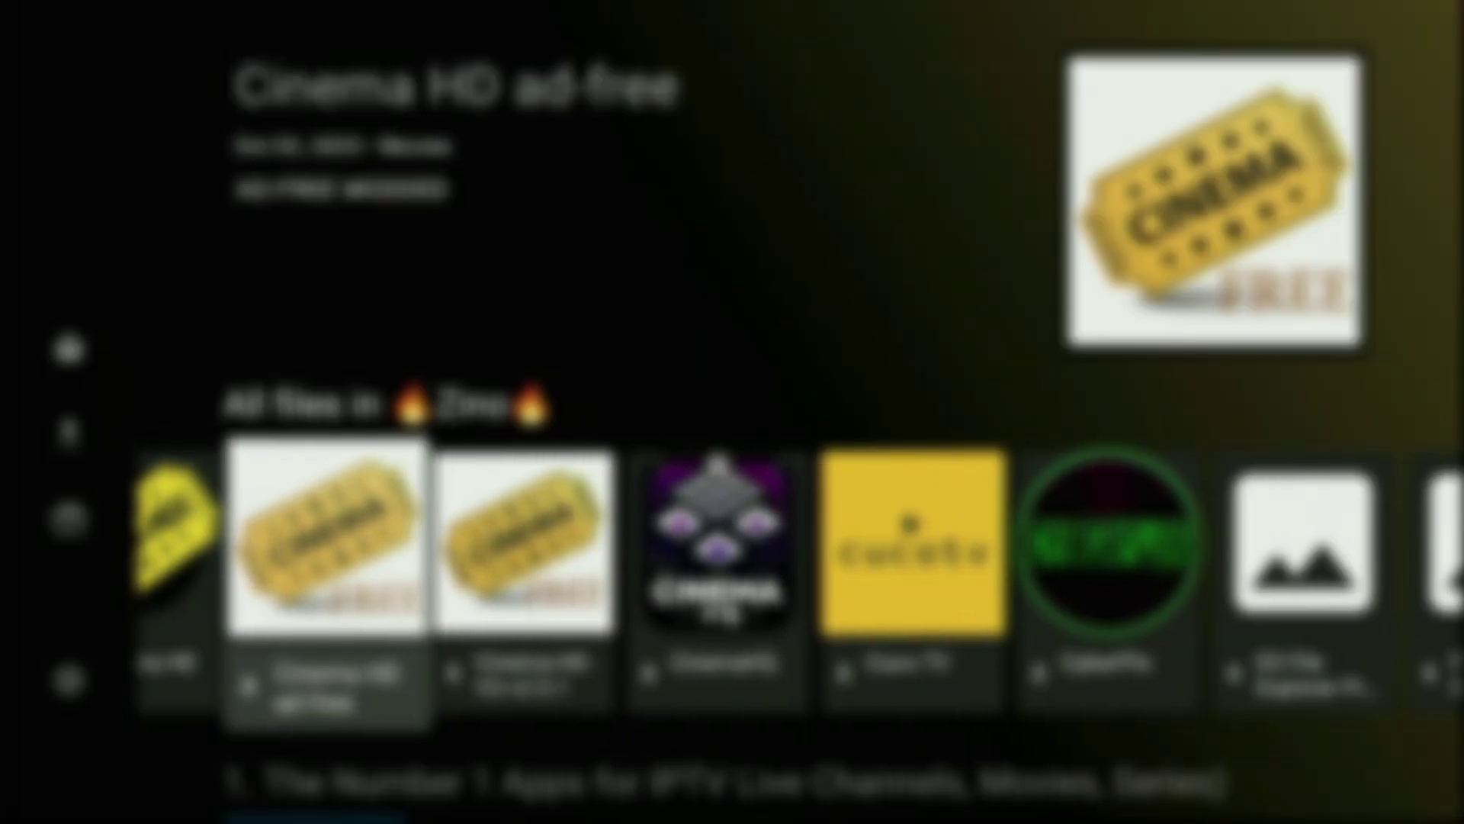
key(Right)
key(Right)
key(Right)
key(Right)
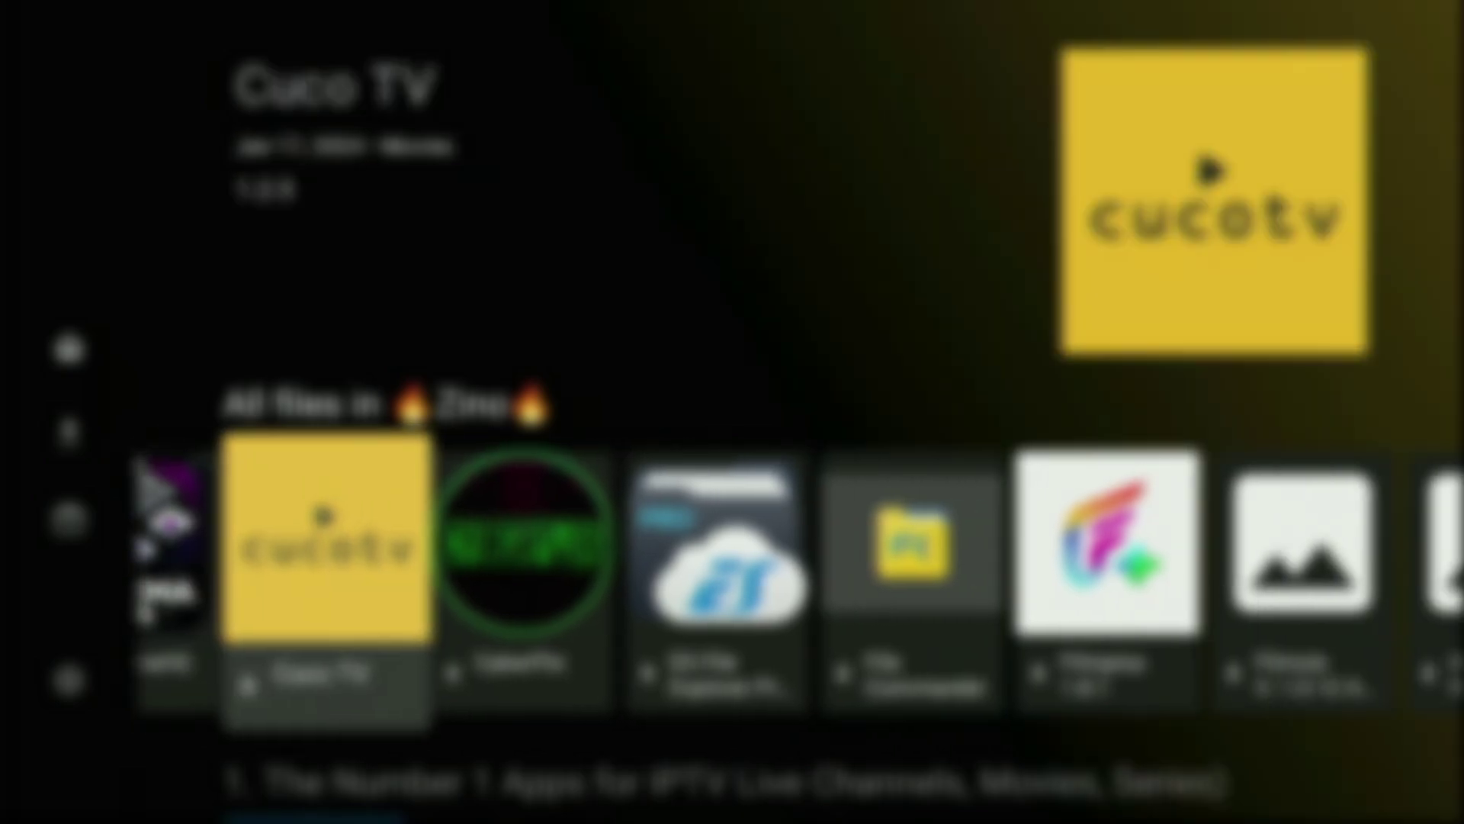
key(Right)
key(Right)
key(Right)
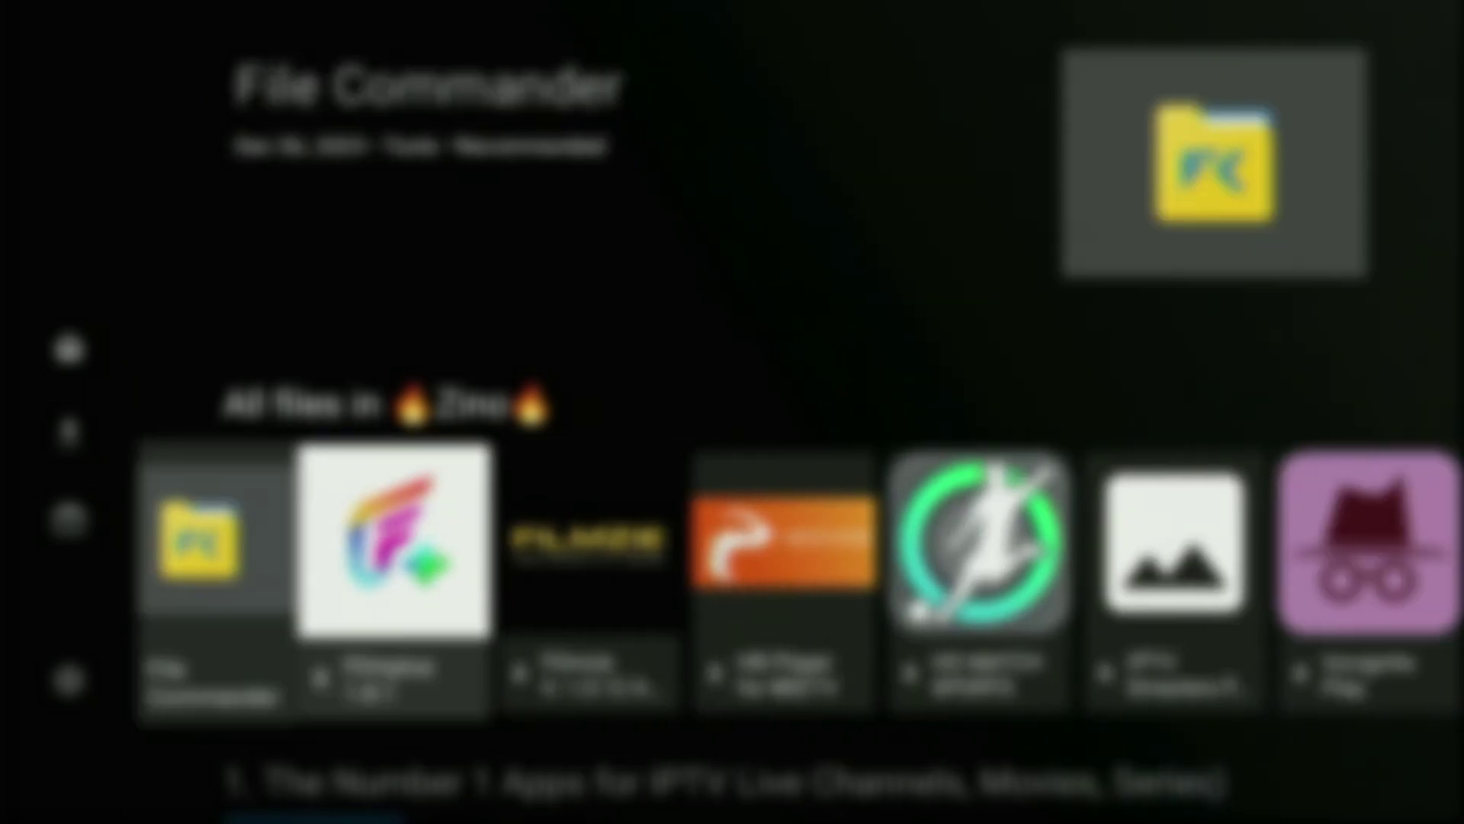
key(Right)
key(Right)
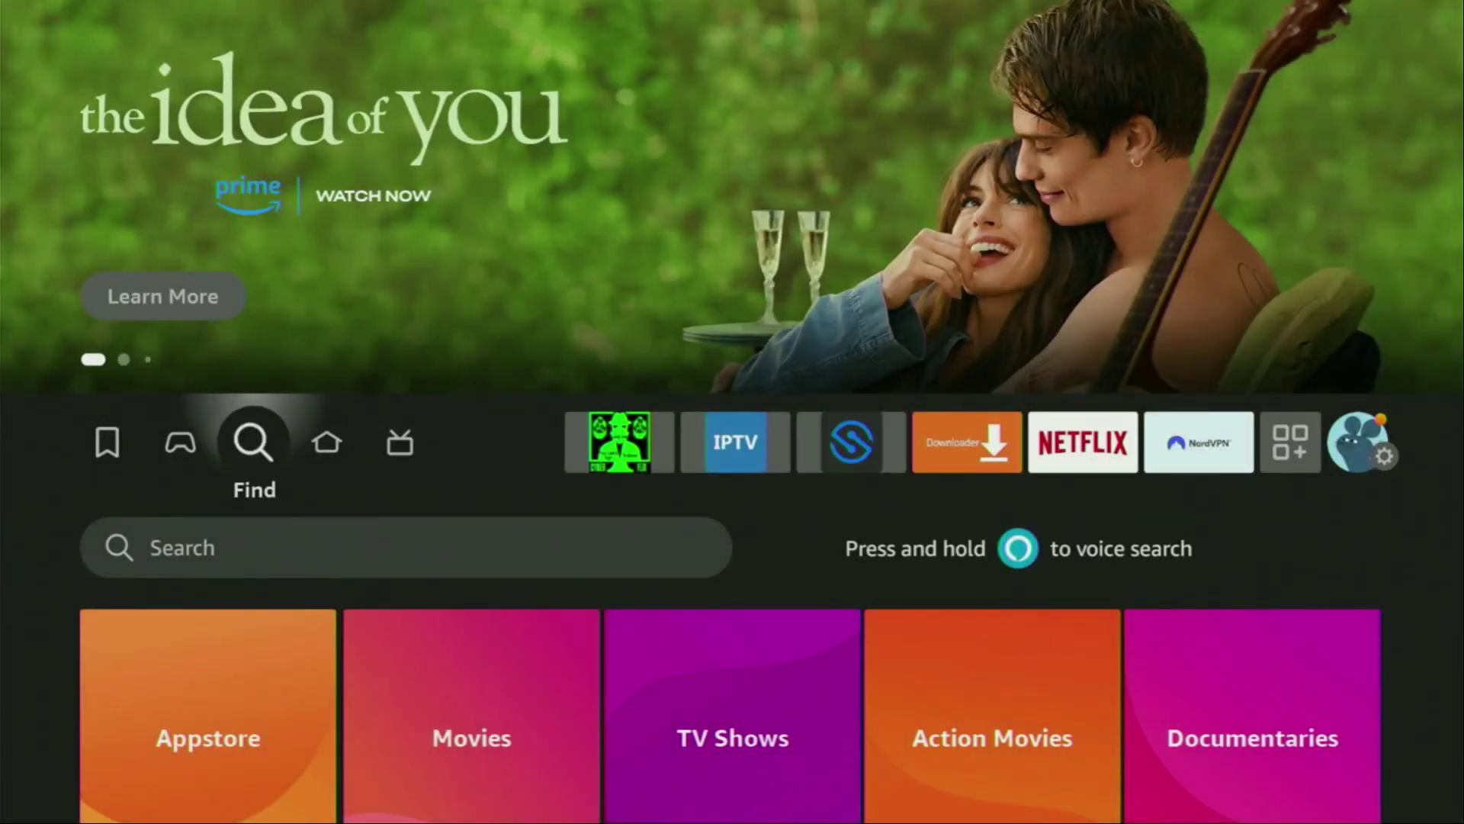
- Open the Fire TV search and enter "Do" as the search text
key(Down)
key(Return)
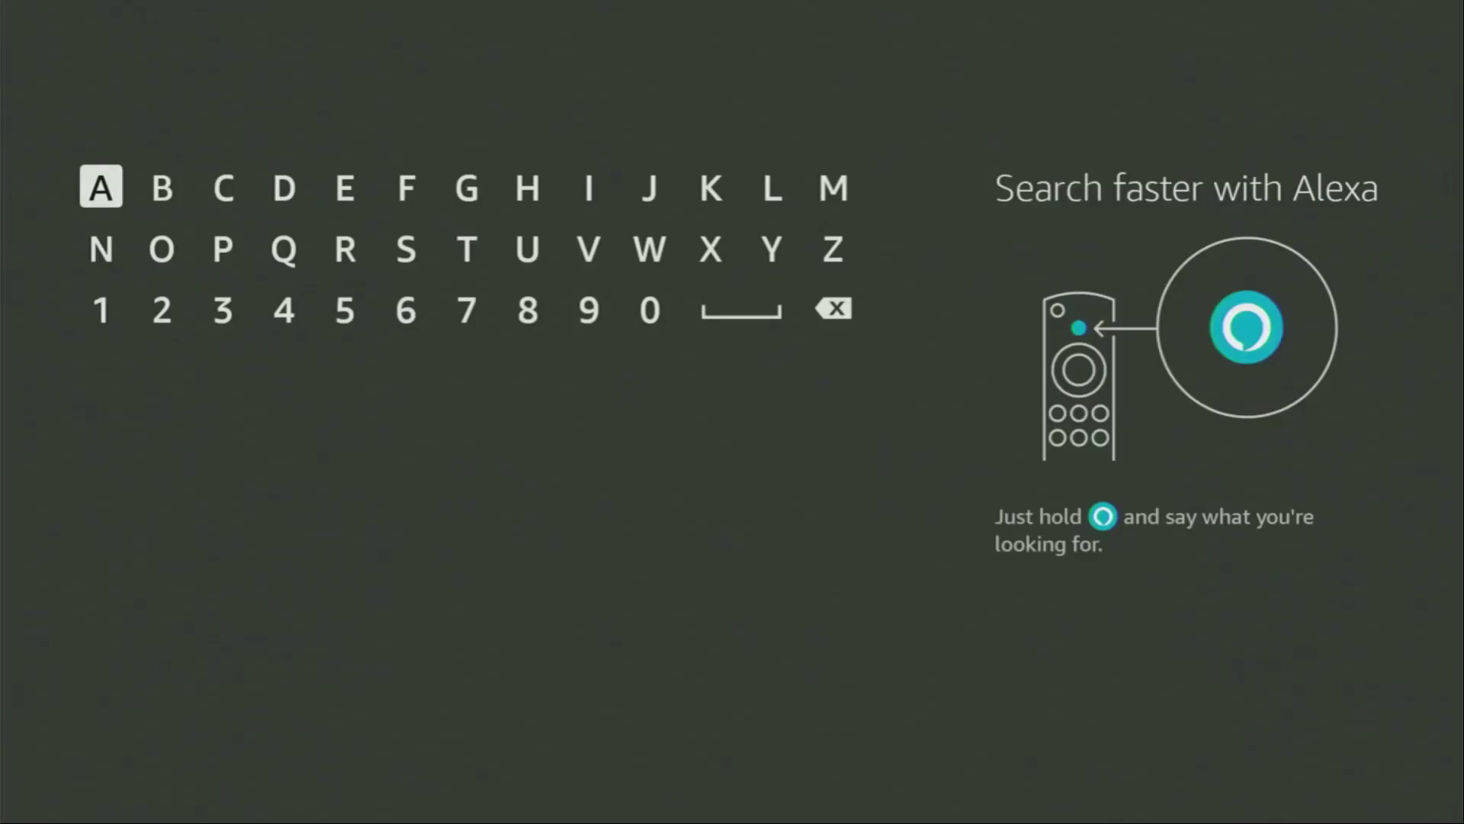
key(Right)
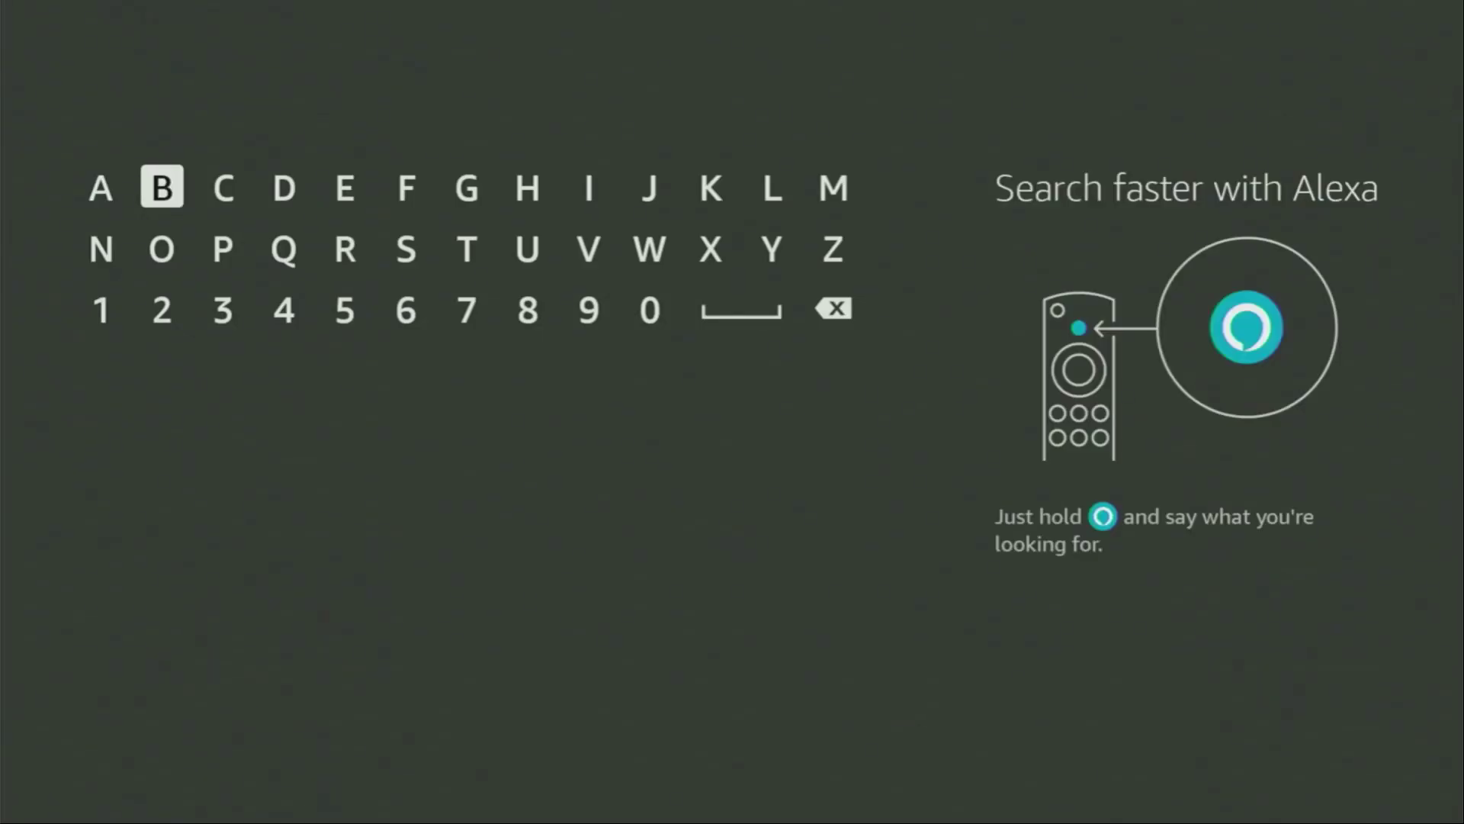
key(Right)
key(Right)
key(Return)
key(Down)
key(Left)
key(Left)
key(Return)
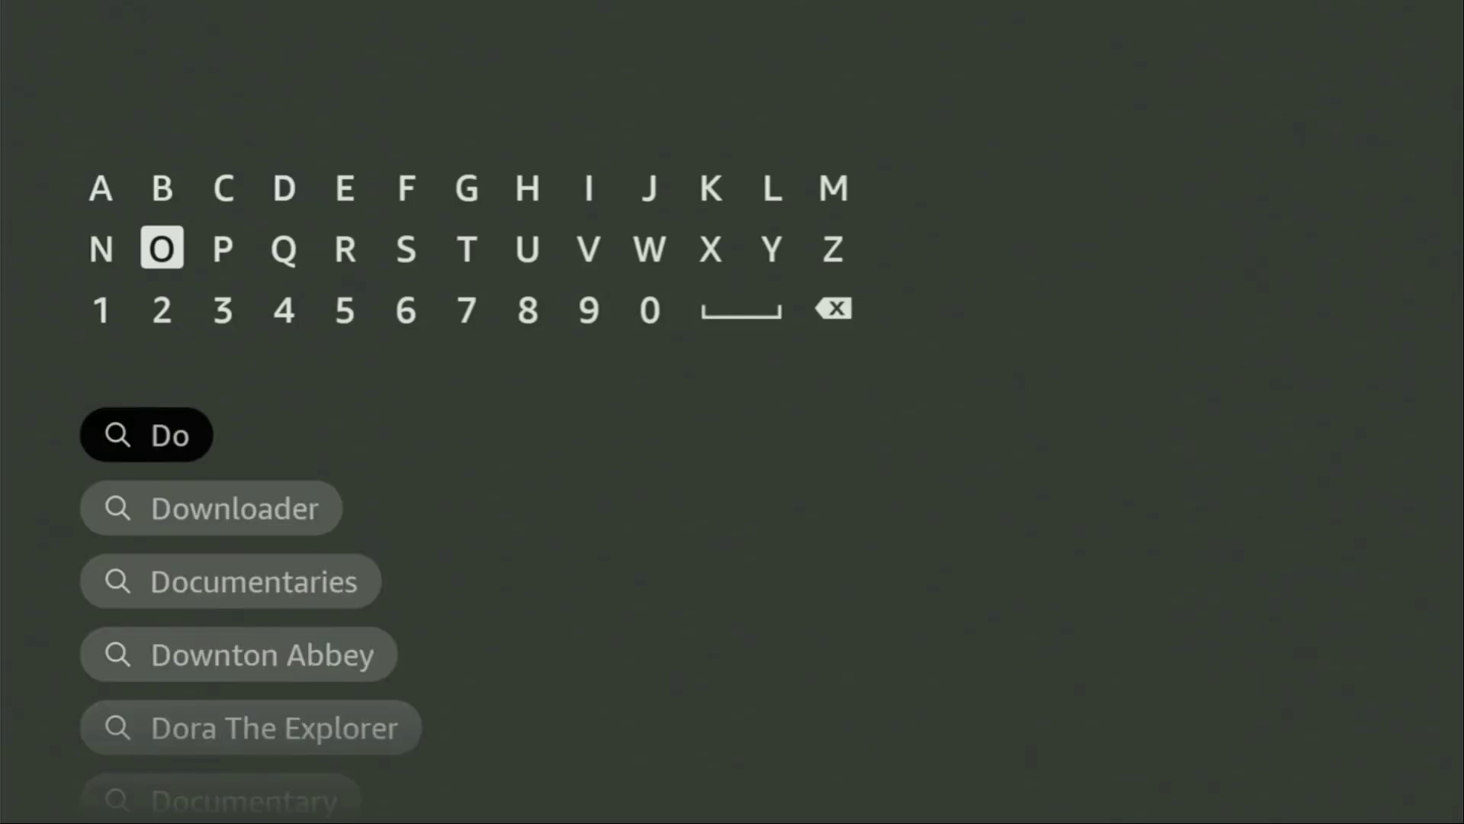
- Choose the Downloader suggestion from the search results
key(Down)
key(Down)
key(Down)
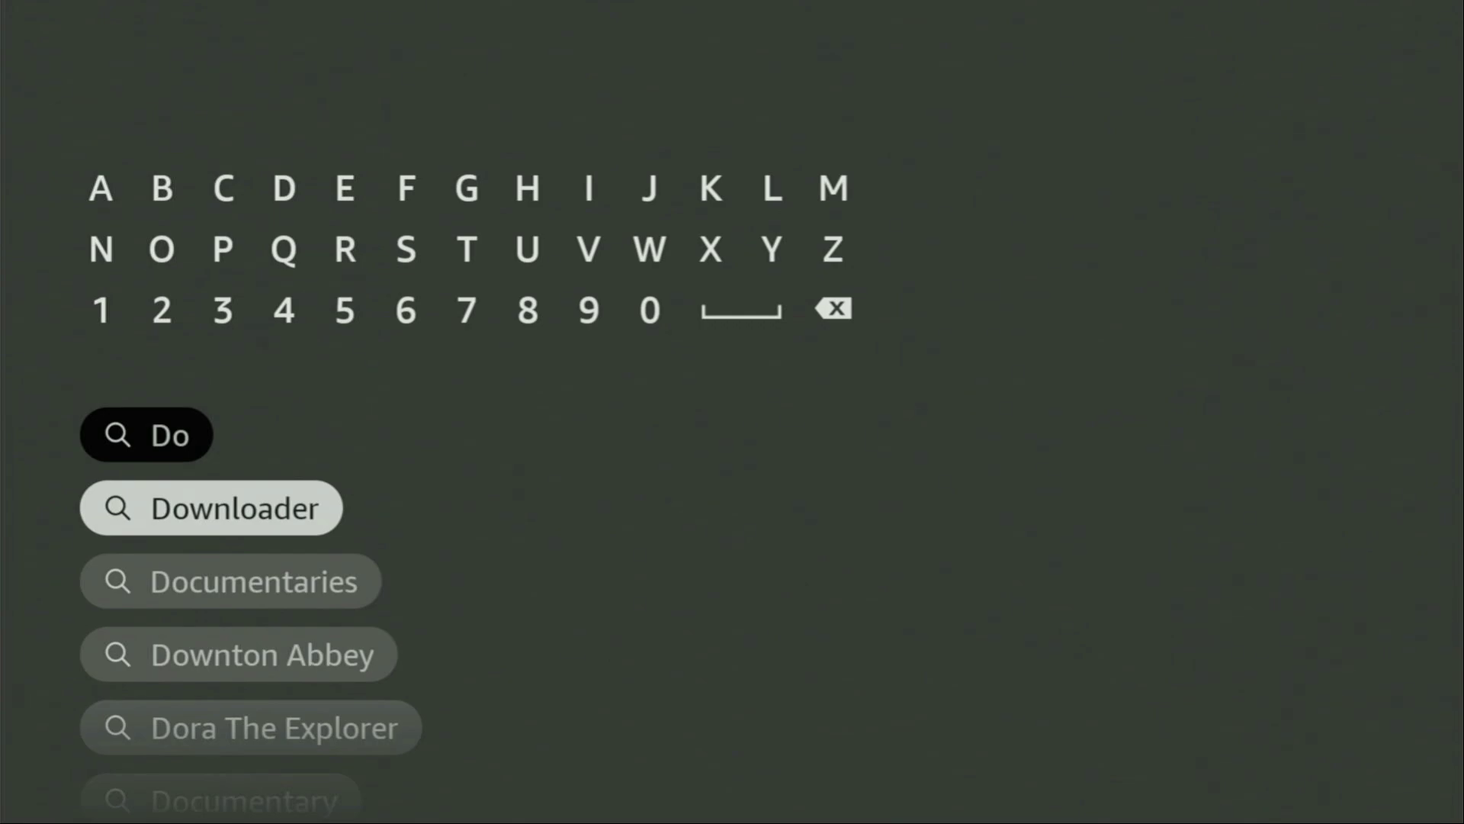
key(Return)
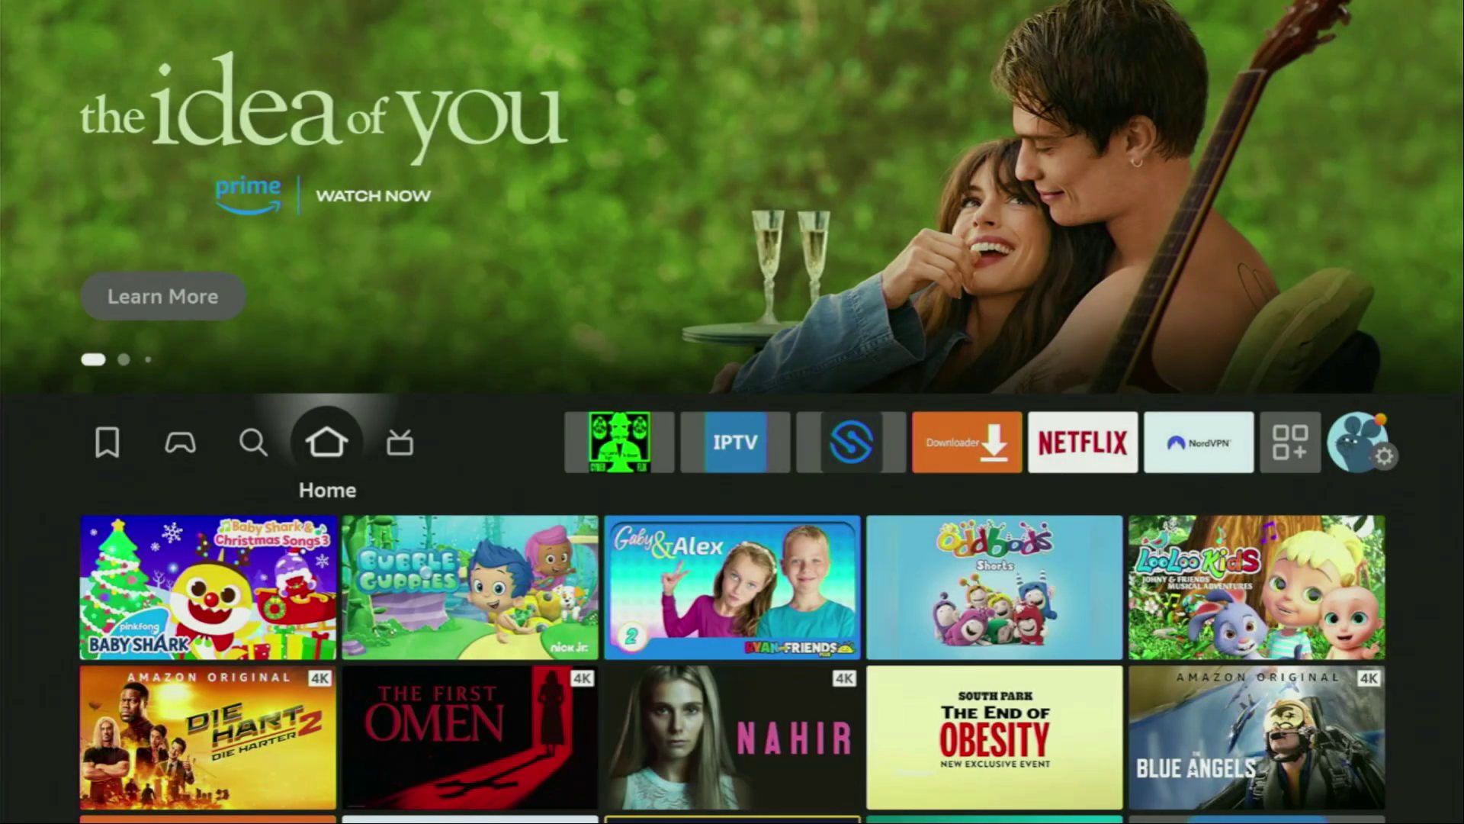
- Open the My Fire TV settings from the home screen
key(Right)
key(Right)
key(Right)
key(Right)
key(Right)
key(Right)
key(Right)
key(Right)
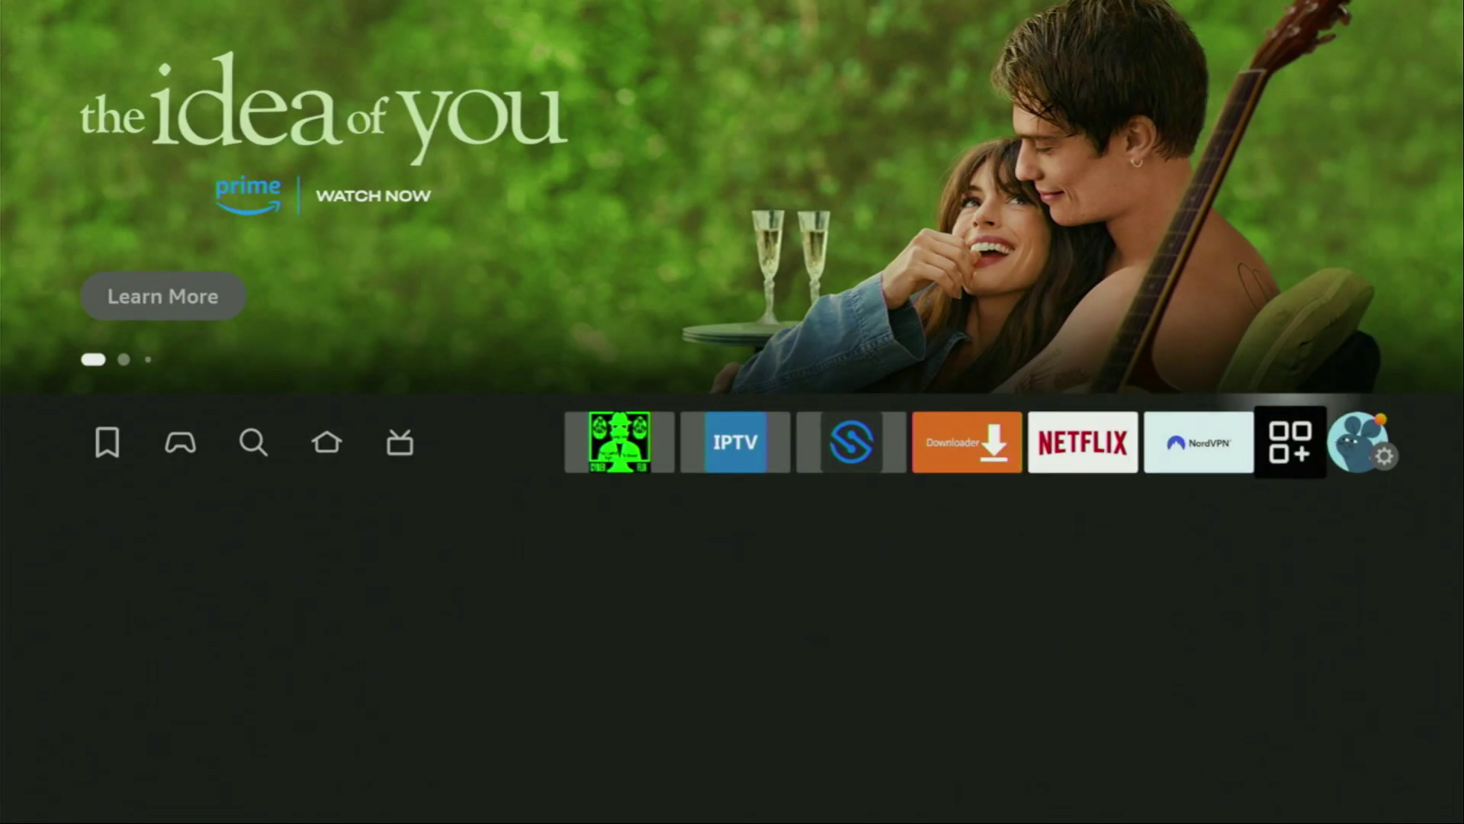
key(Right)
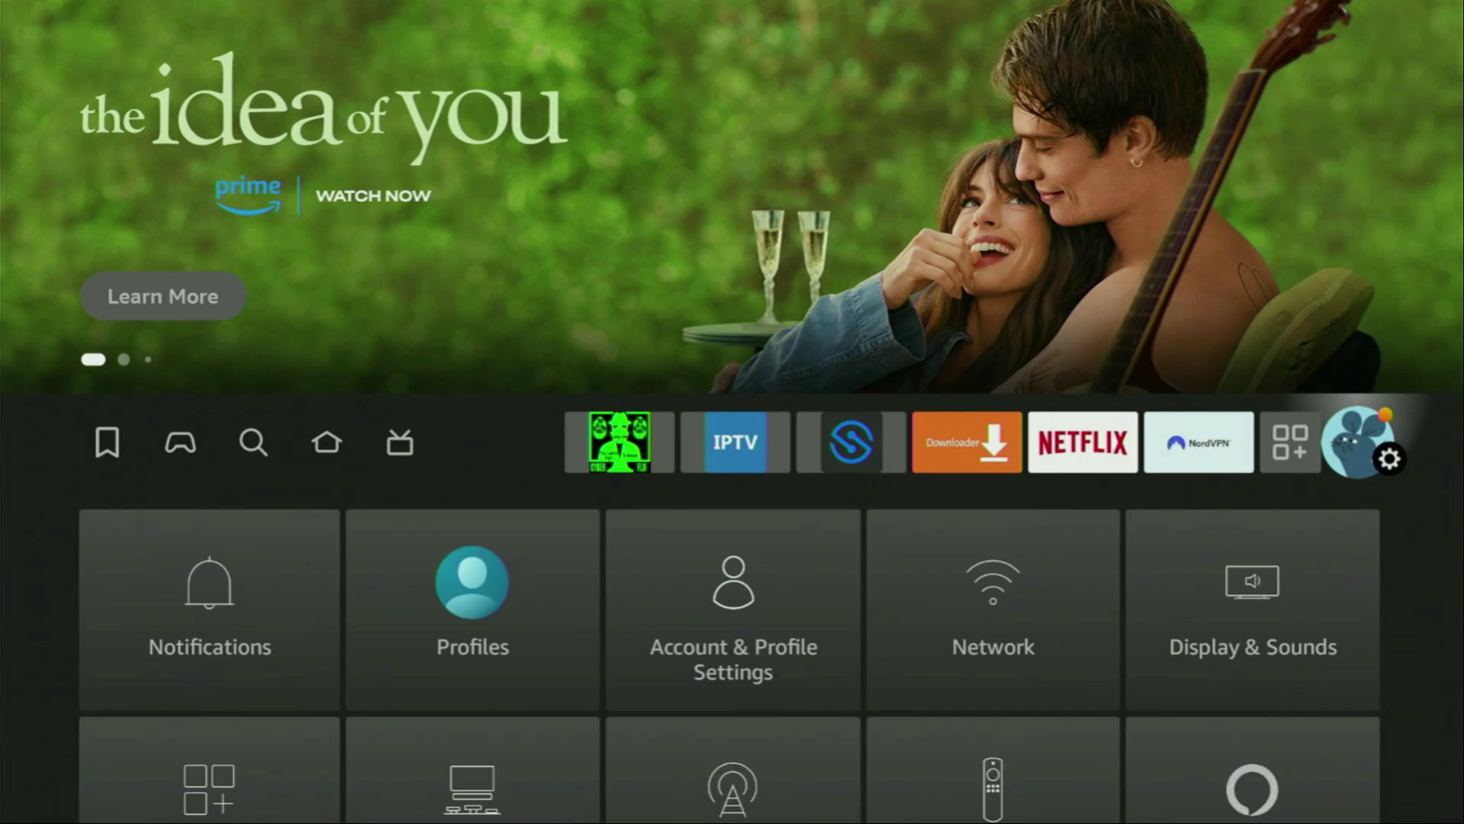
key(Down)
key(Down)
key(Down)
key(Right)
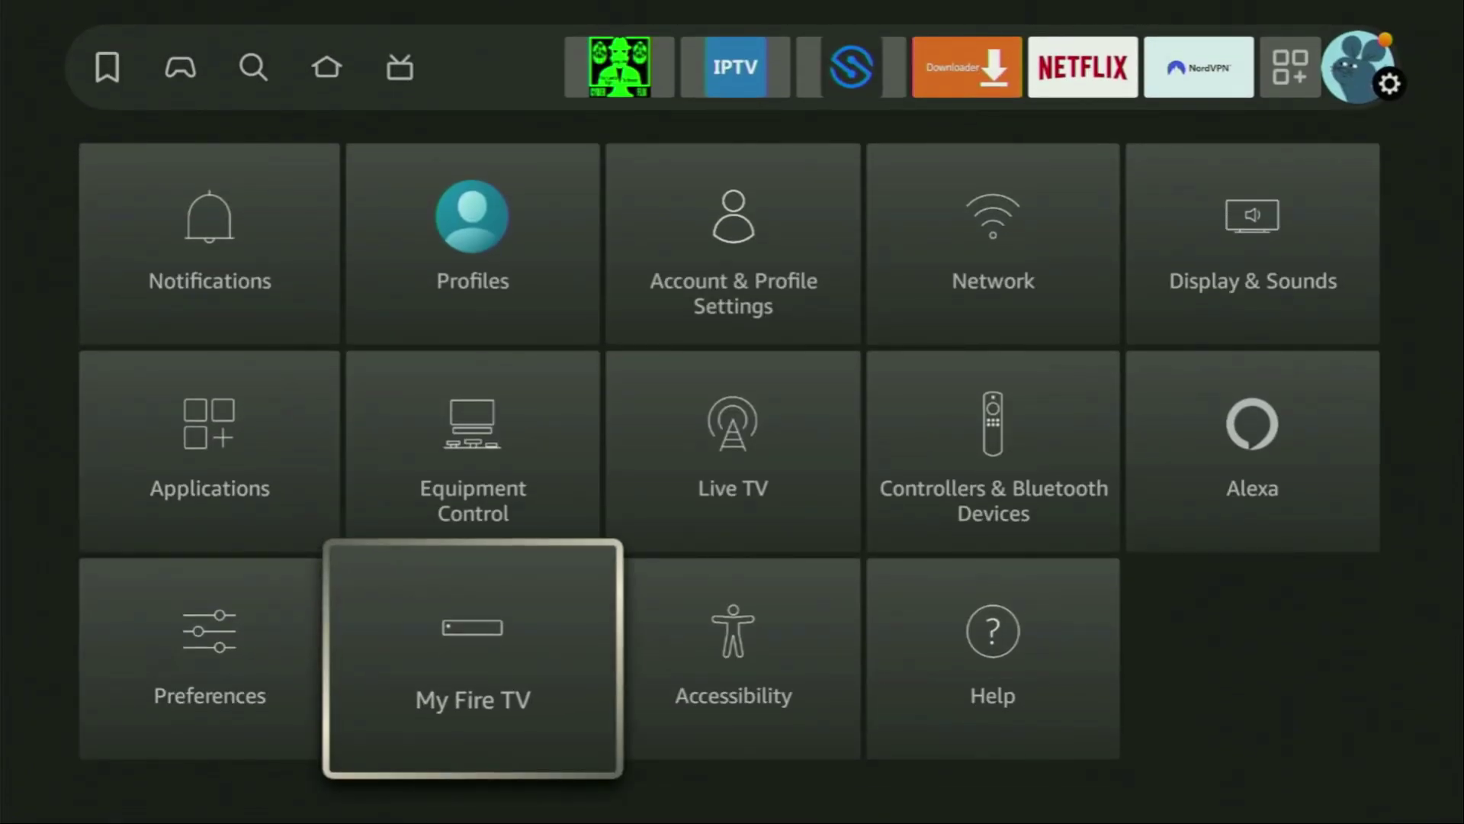
key(Return)
- Open the device's About page and select the Fire TV Stick 4K Max entry
key(Down)
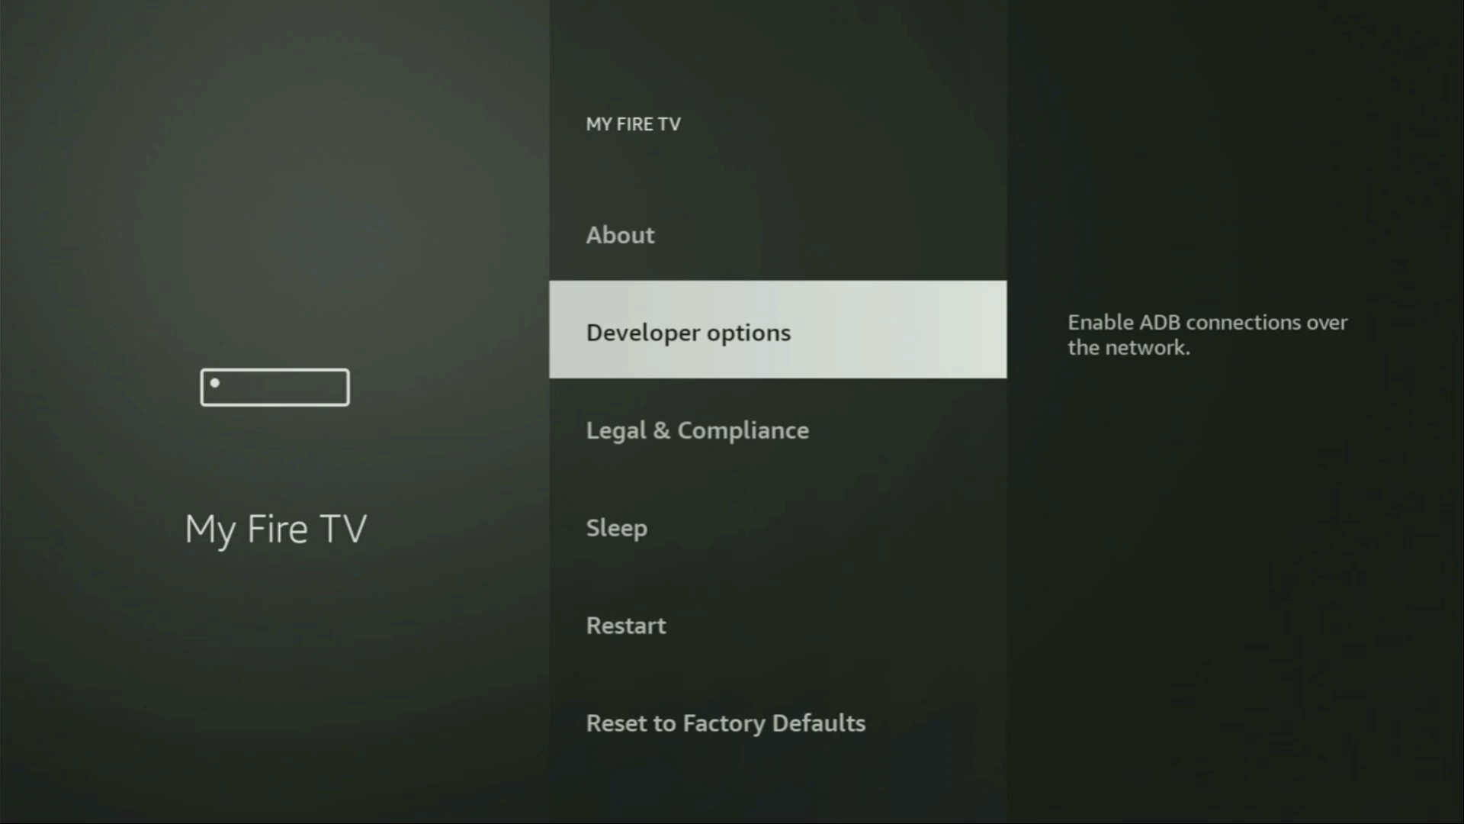
key(Up)
key(Return)
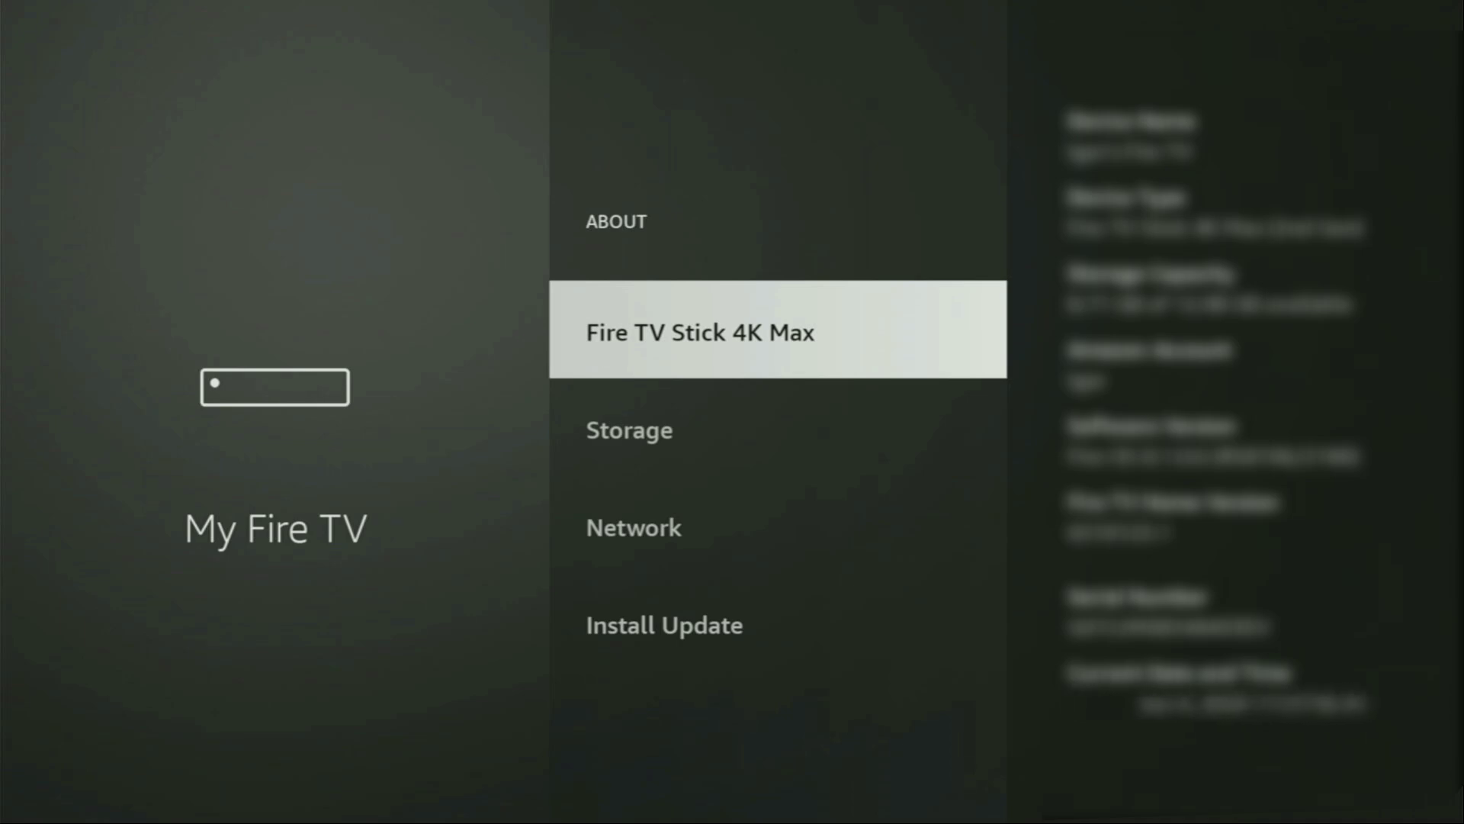
key(Return)
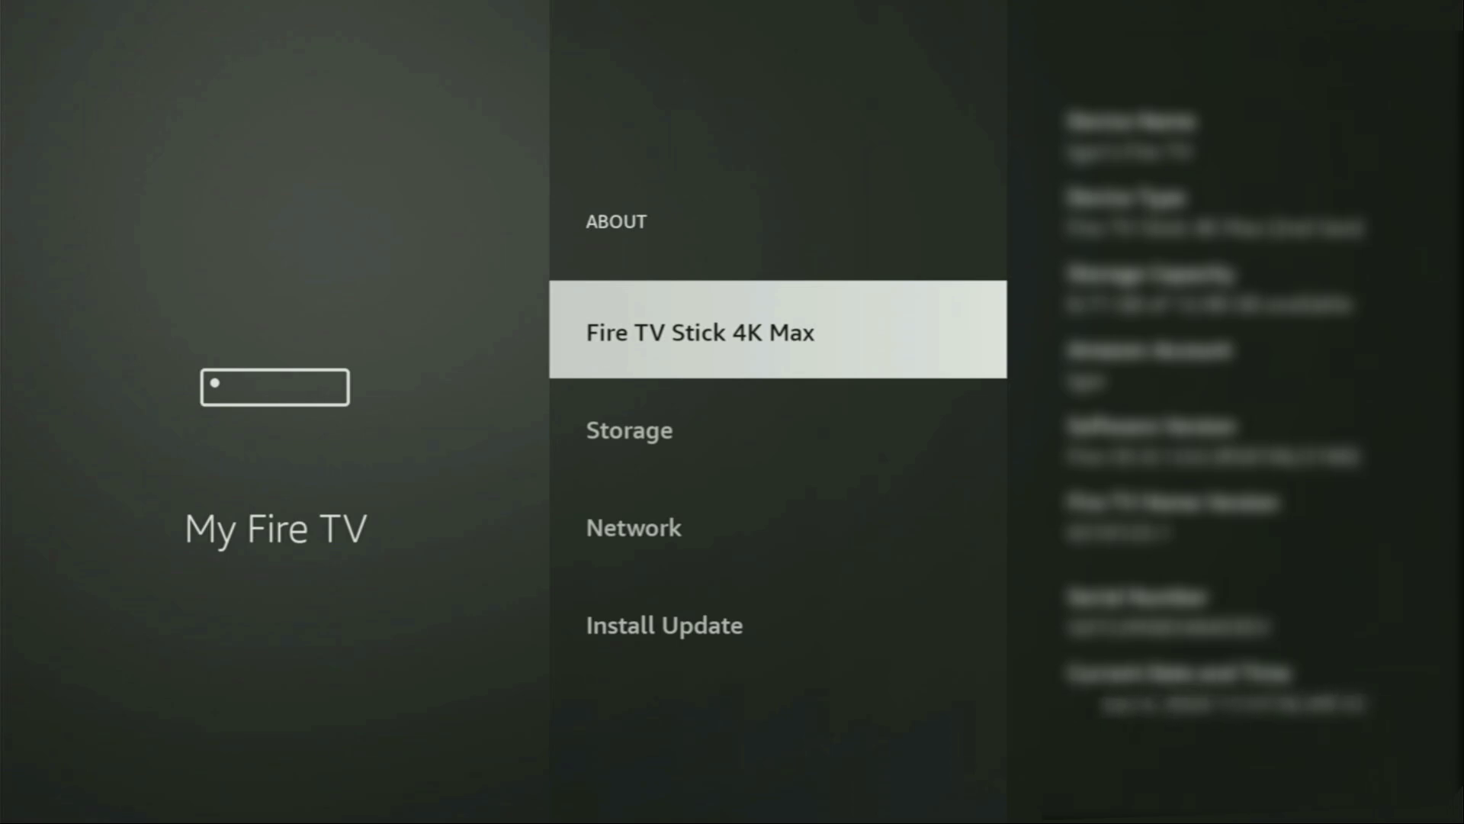
- Return to My Fire TV and open the Install unknown apps list in Developer options
key(Escape)
key(Down)
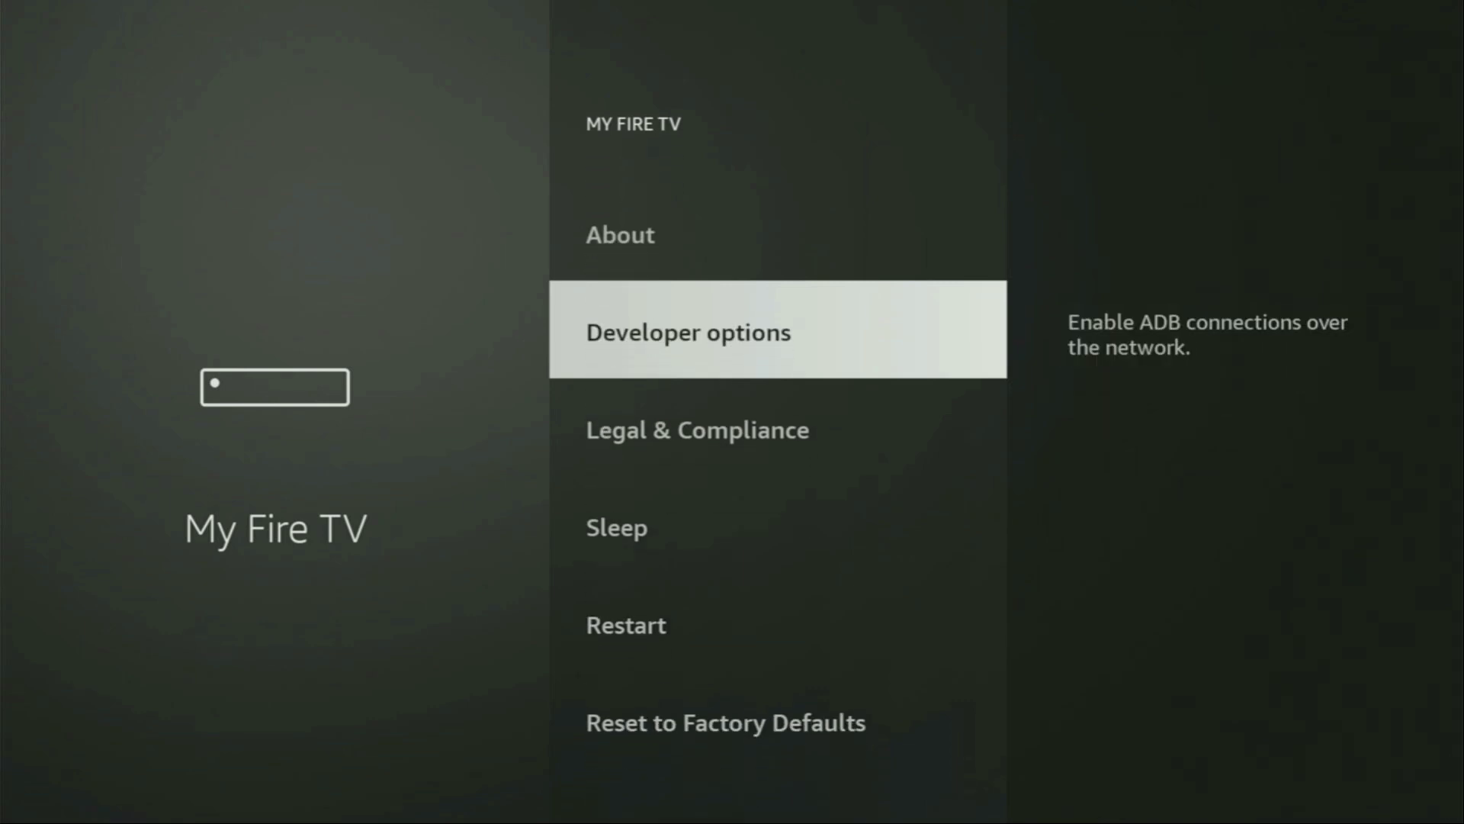
key(Return)
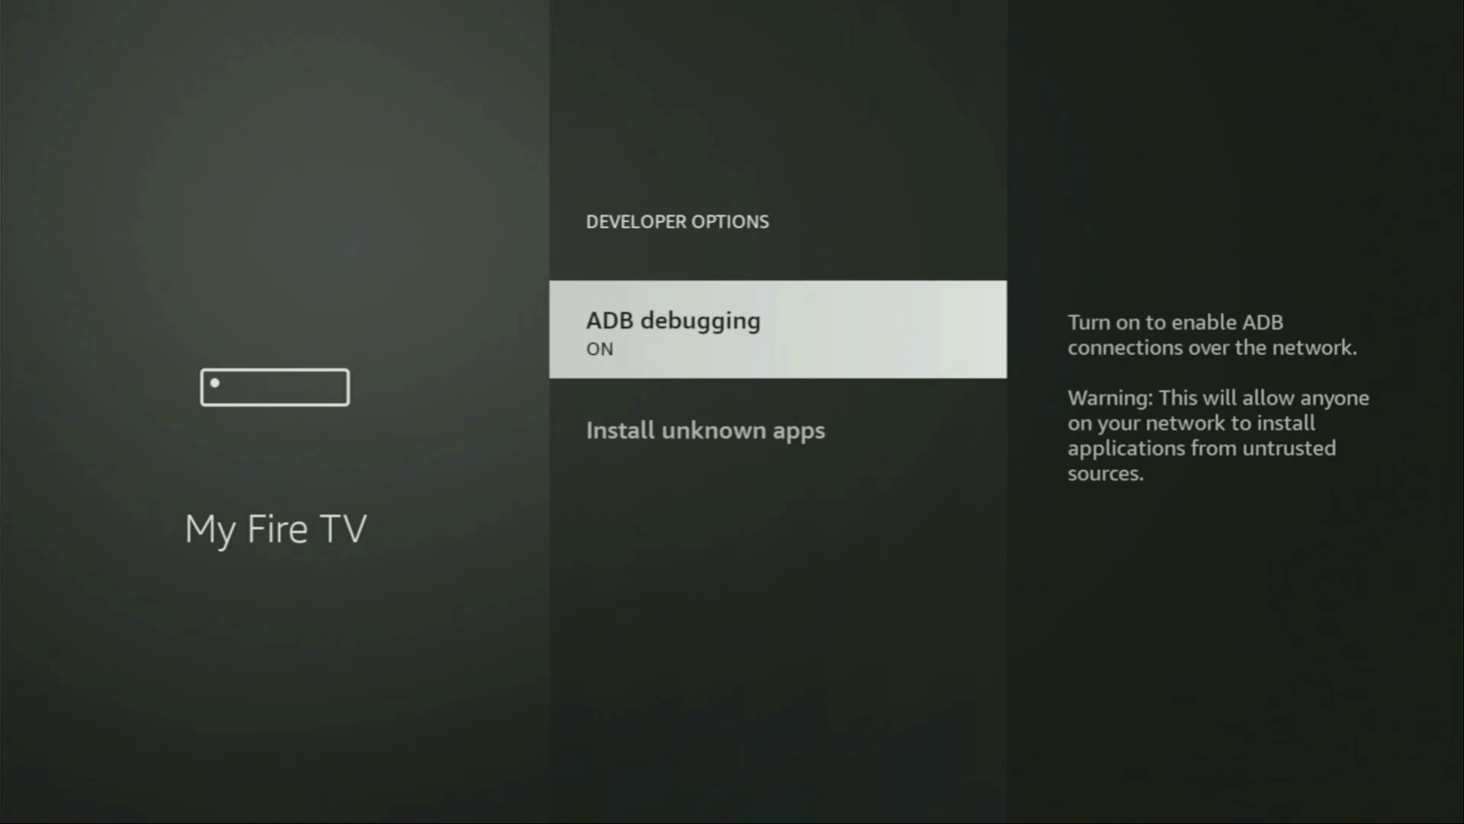
key(Down)
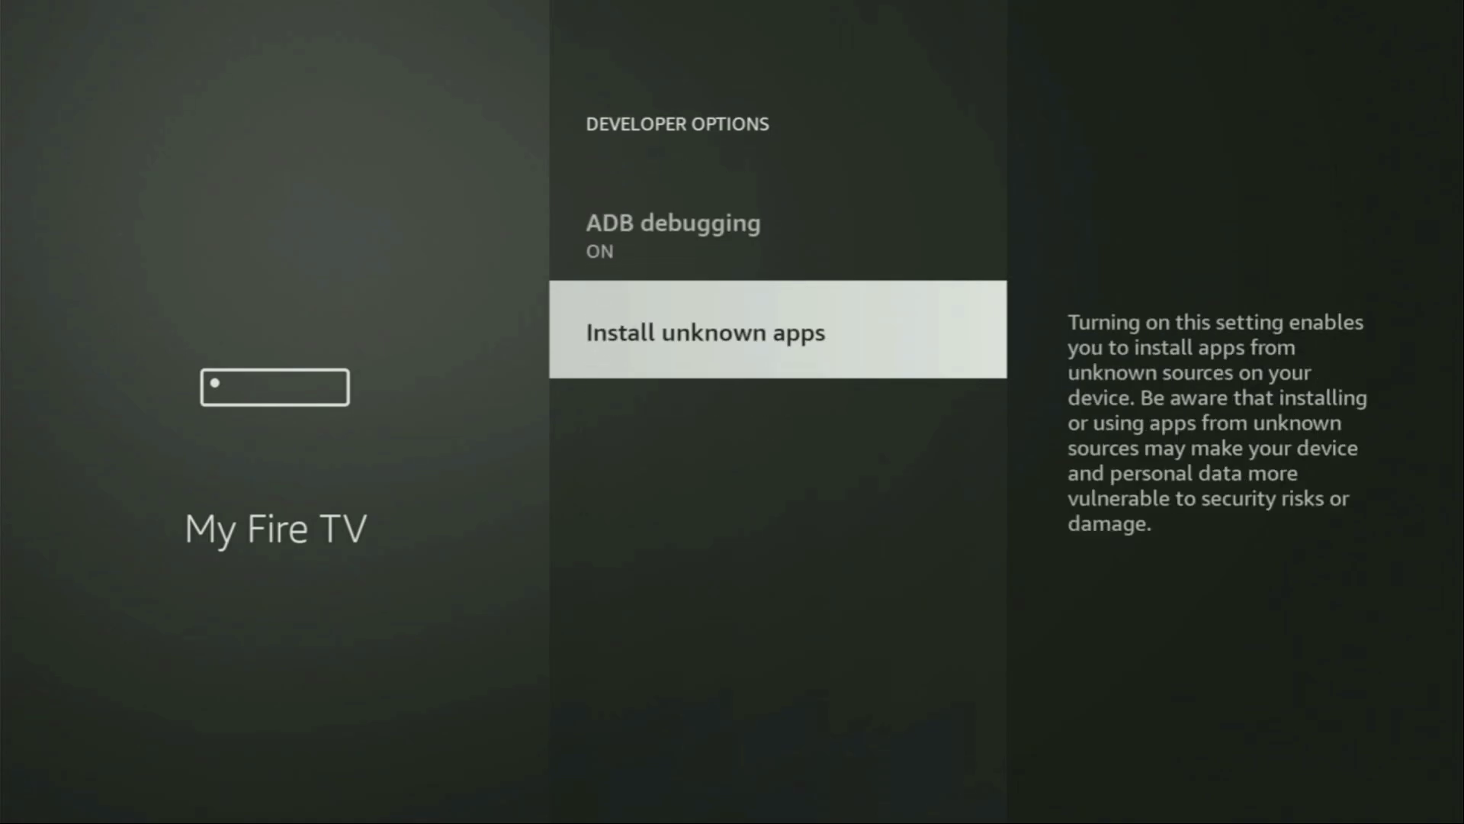
key(Return)
- Switch Downloader's permission to install unknown apps off and back on
key(Down)
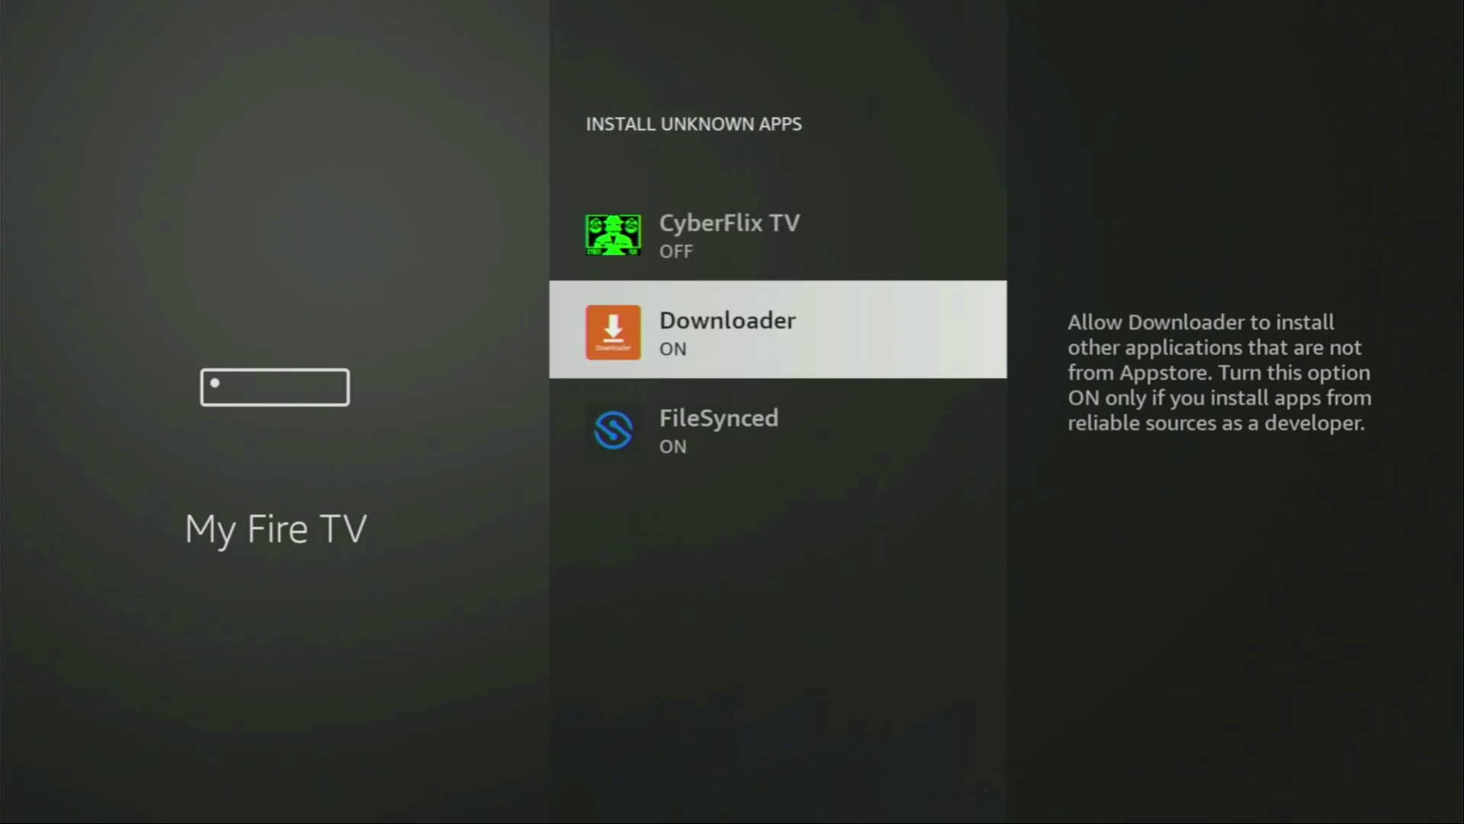
key(Return)
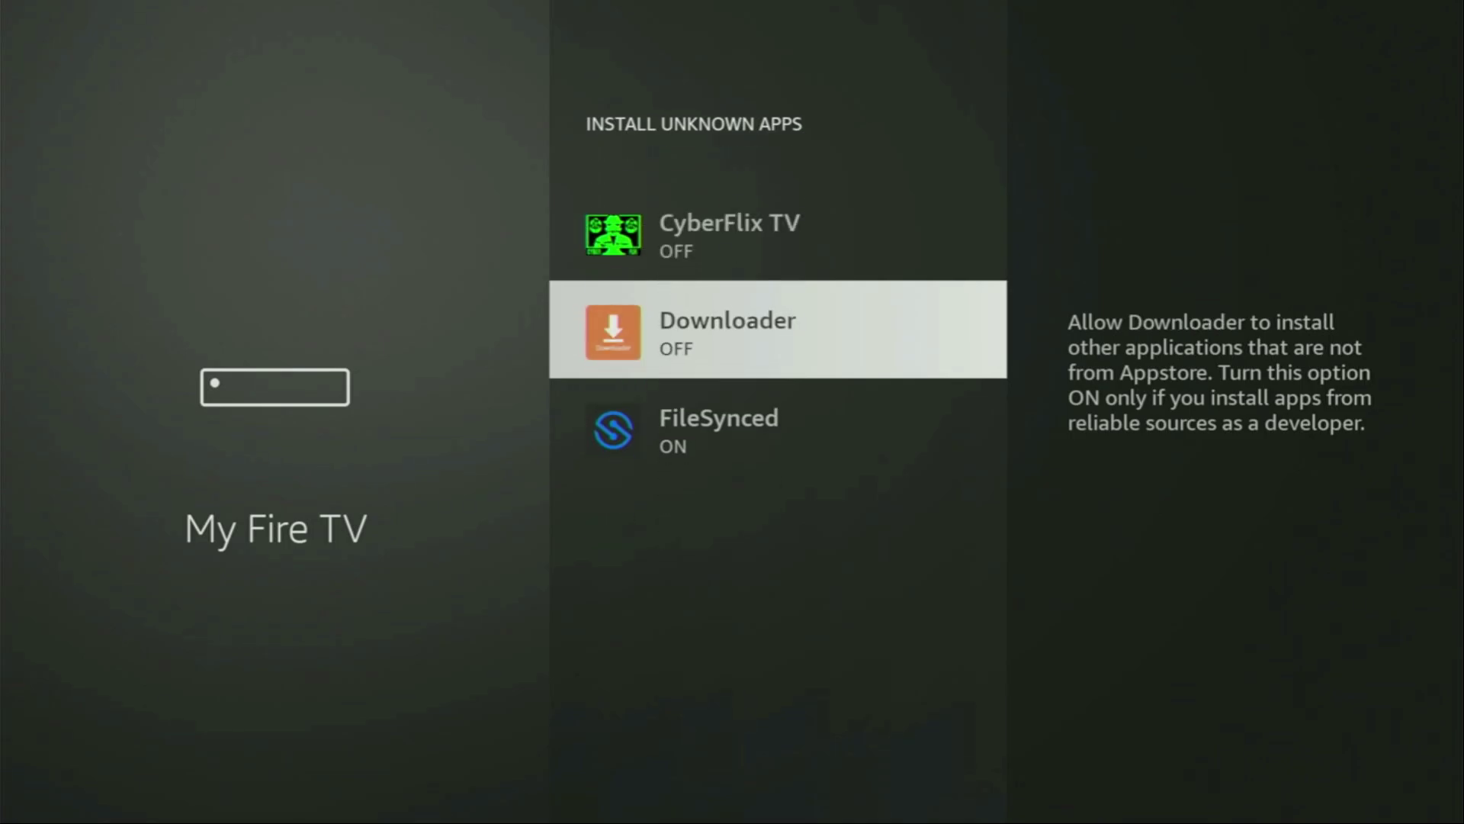
key(Return)
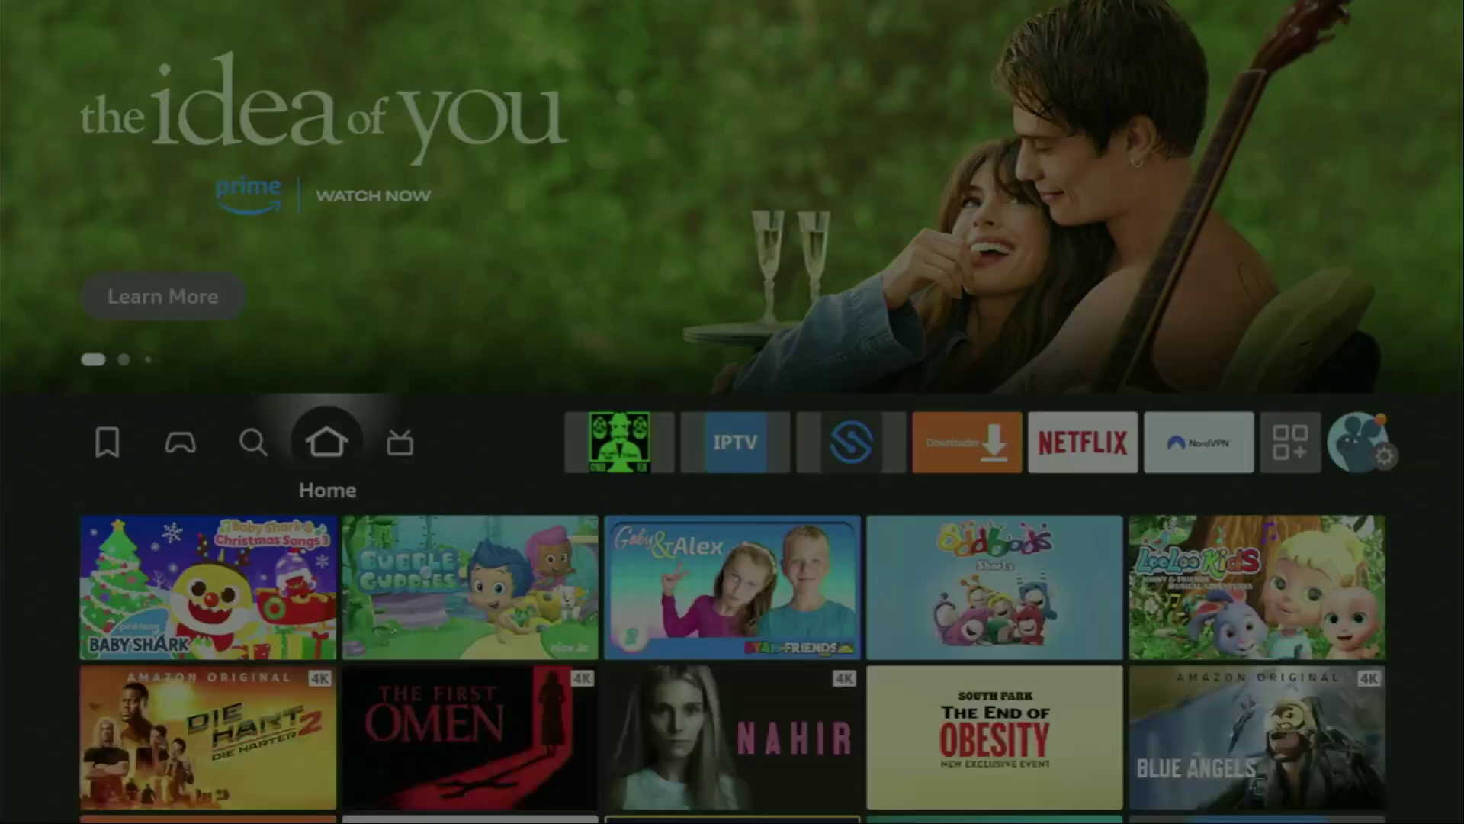
- Open the Your Apps & Channels page from the home screen
key(Right)
key(Right)
key(Right)
key(Right)
key(Right)
key(Right)
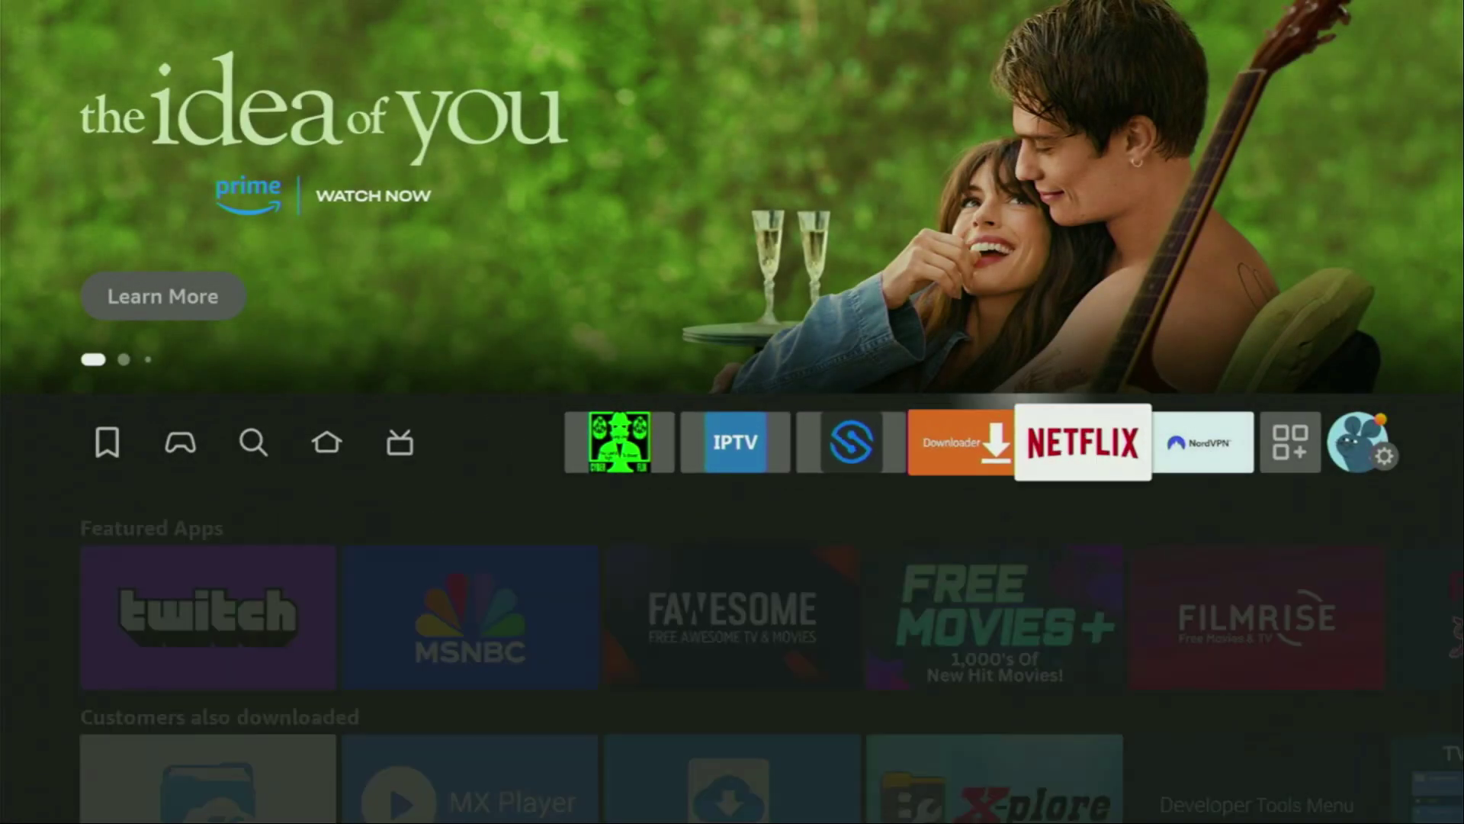
key(Return)
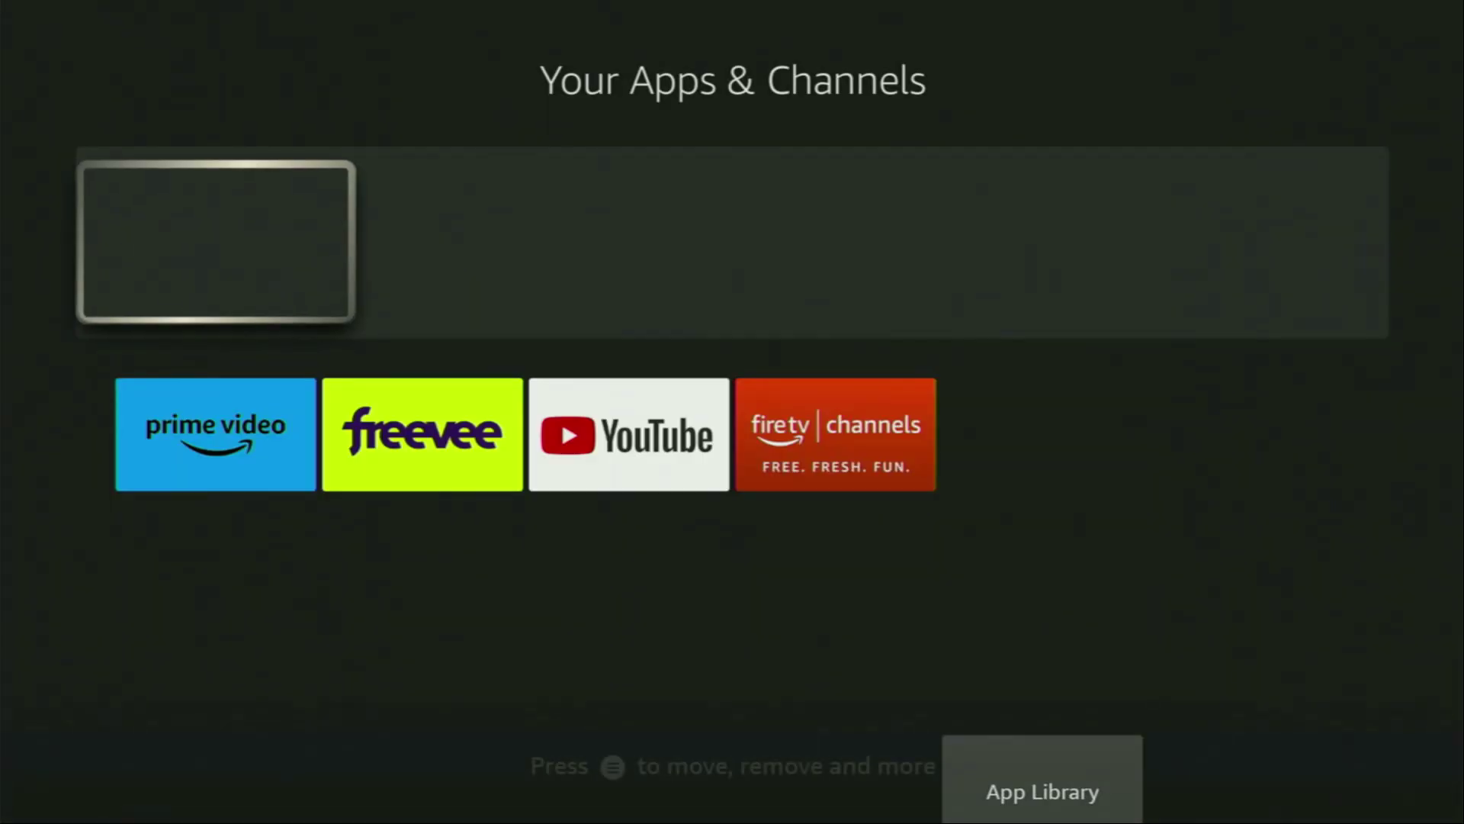
- Launch NordVPN from the Your Apps & Channels page
key(Right)
key(Right)
key(Right)
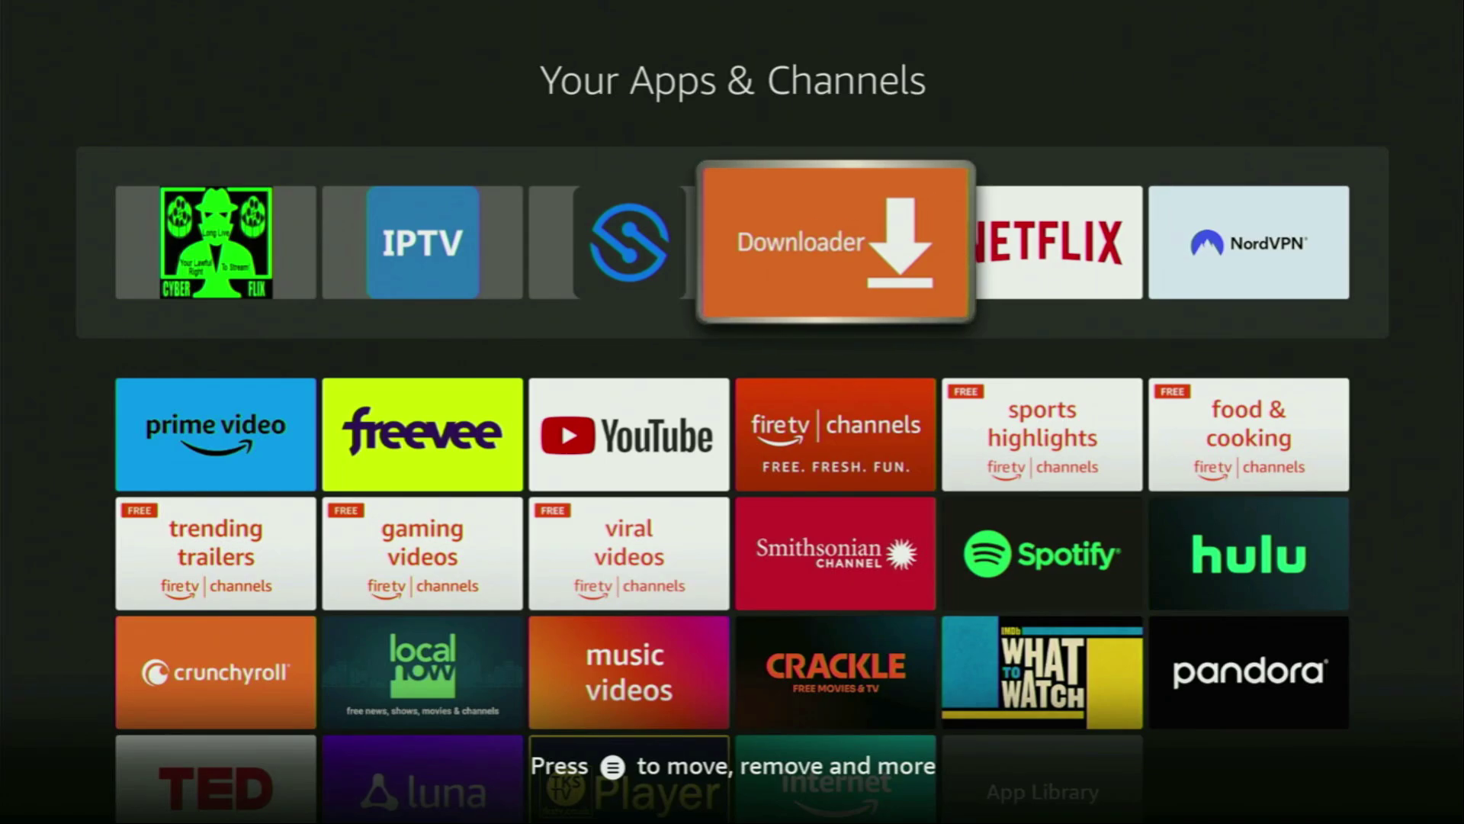
key(Right)
key(Right)
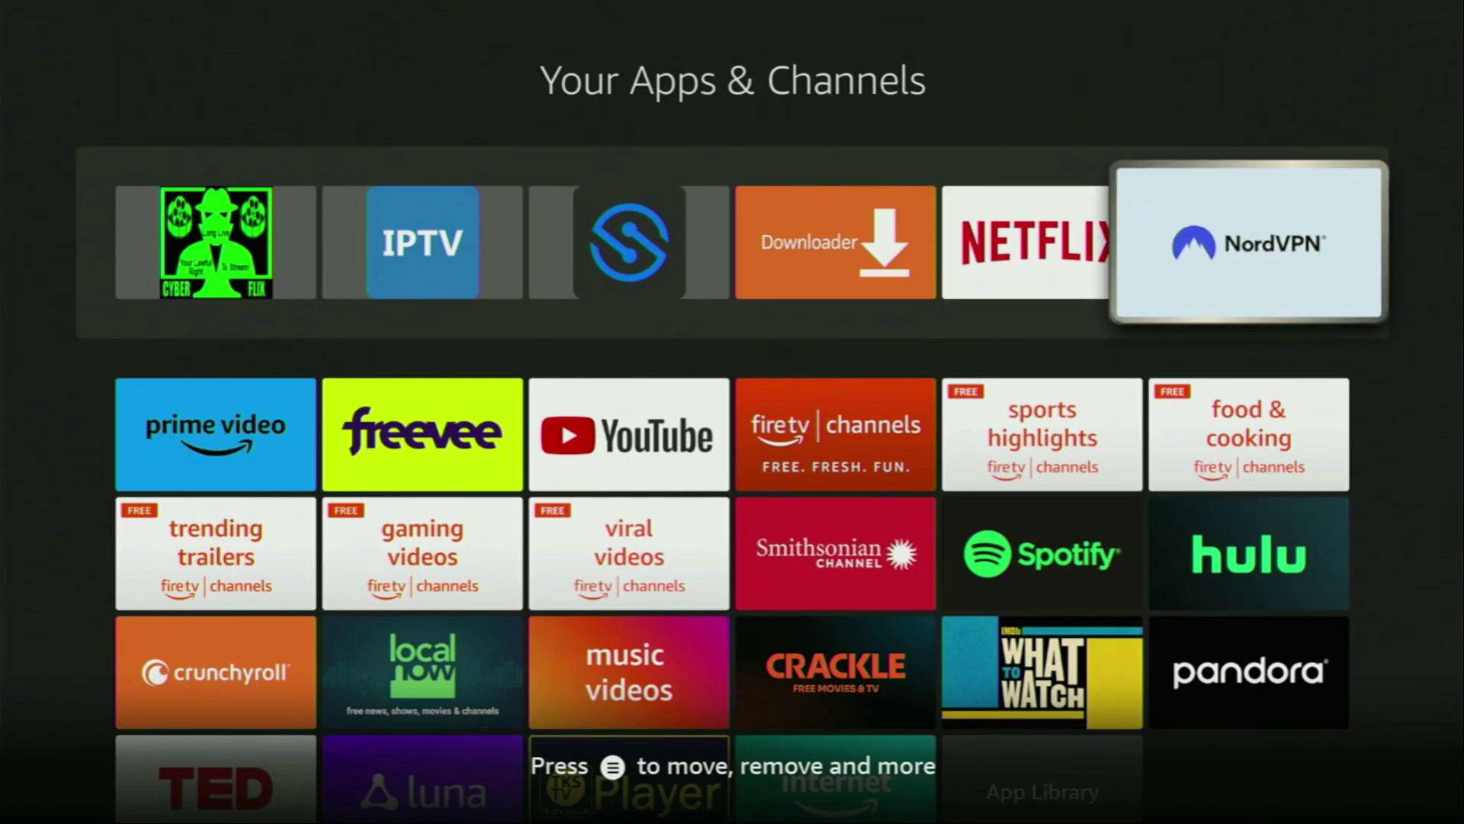
key(Return)
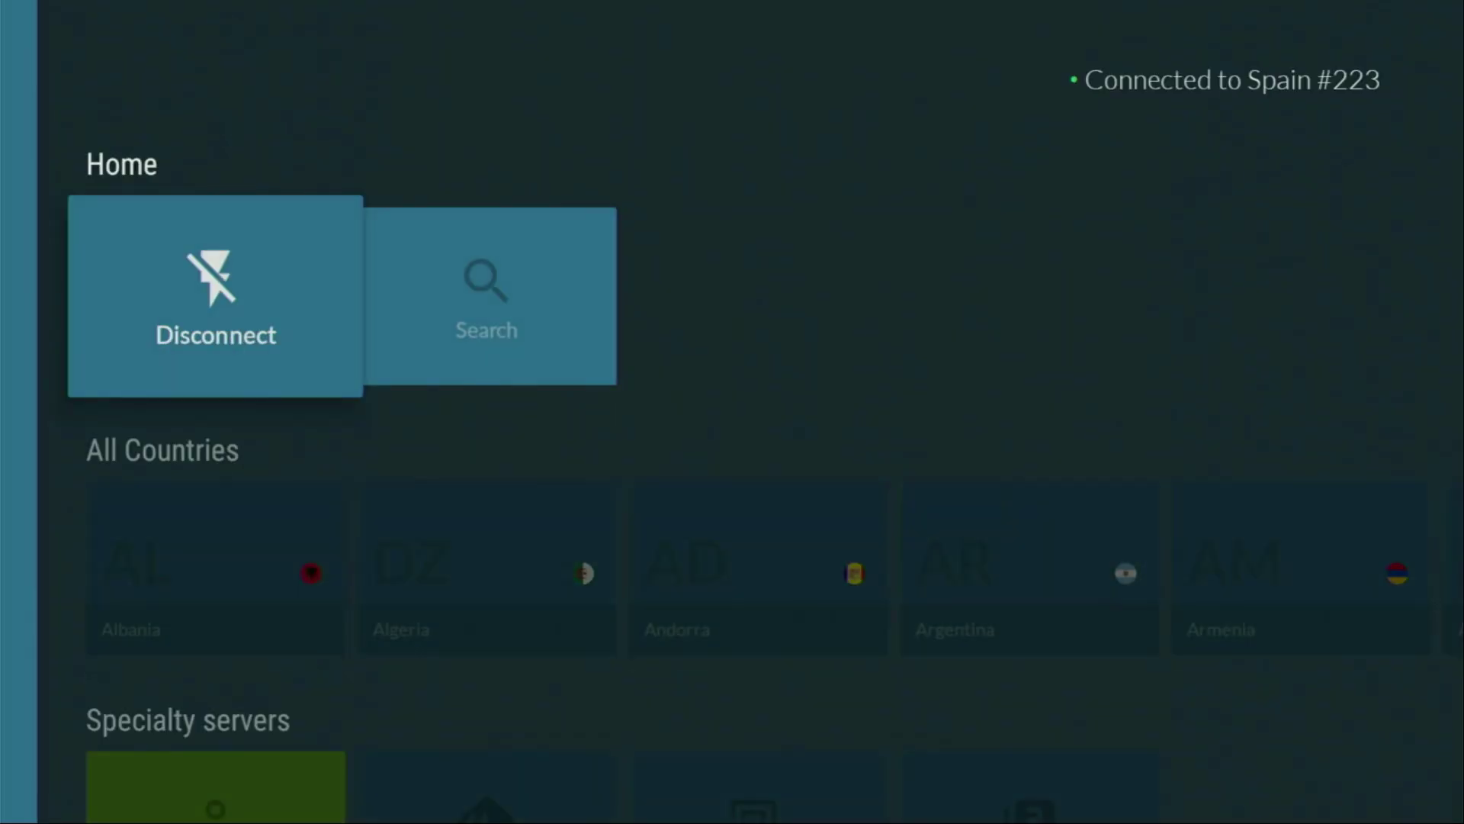
- Connect the VPN to France from the All Countries list
key(Down)
key(Right)
key(Right)
key(Right)
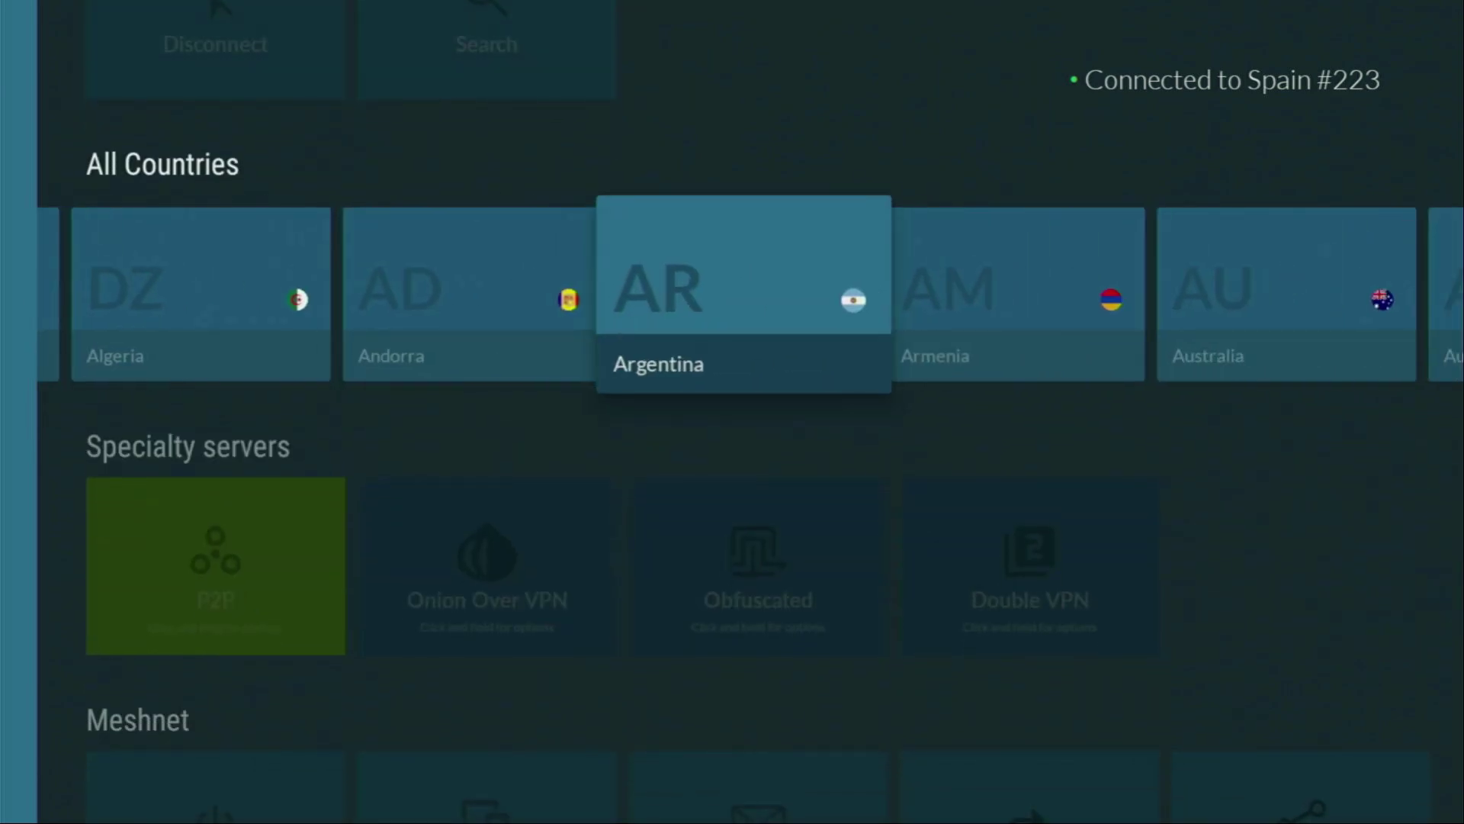
key(Right)
key(Right)
key(Right)
key(Right)
key(Right)
key(Right)
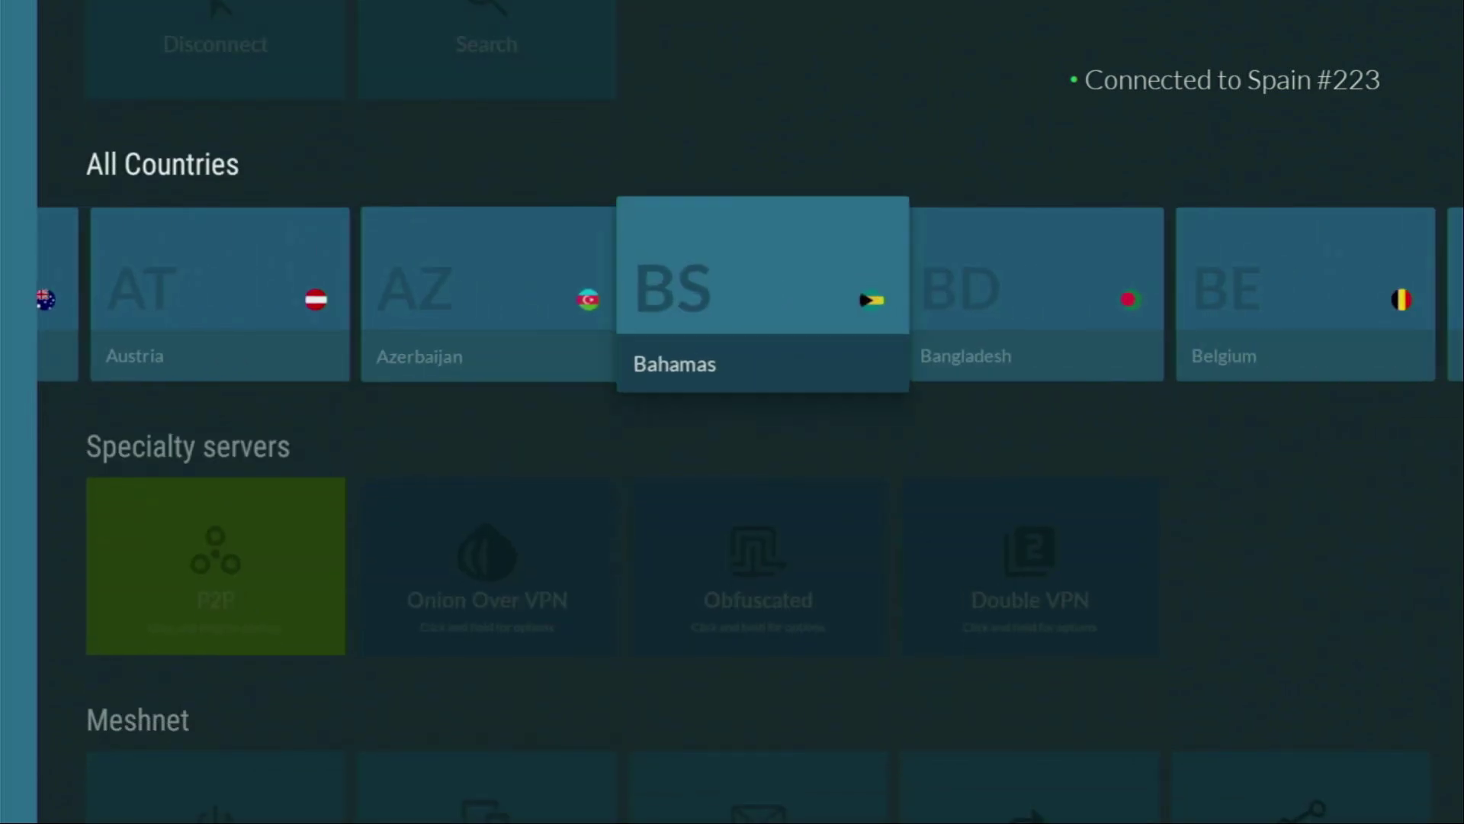
key(Right)
key(Right)
key(Right)
key(Right)
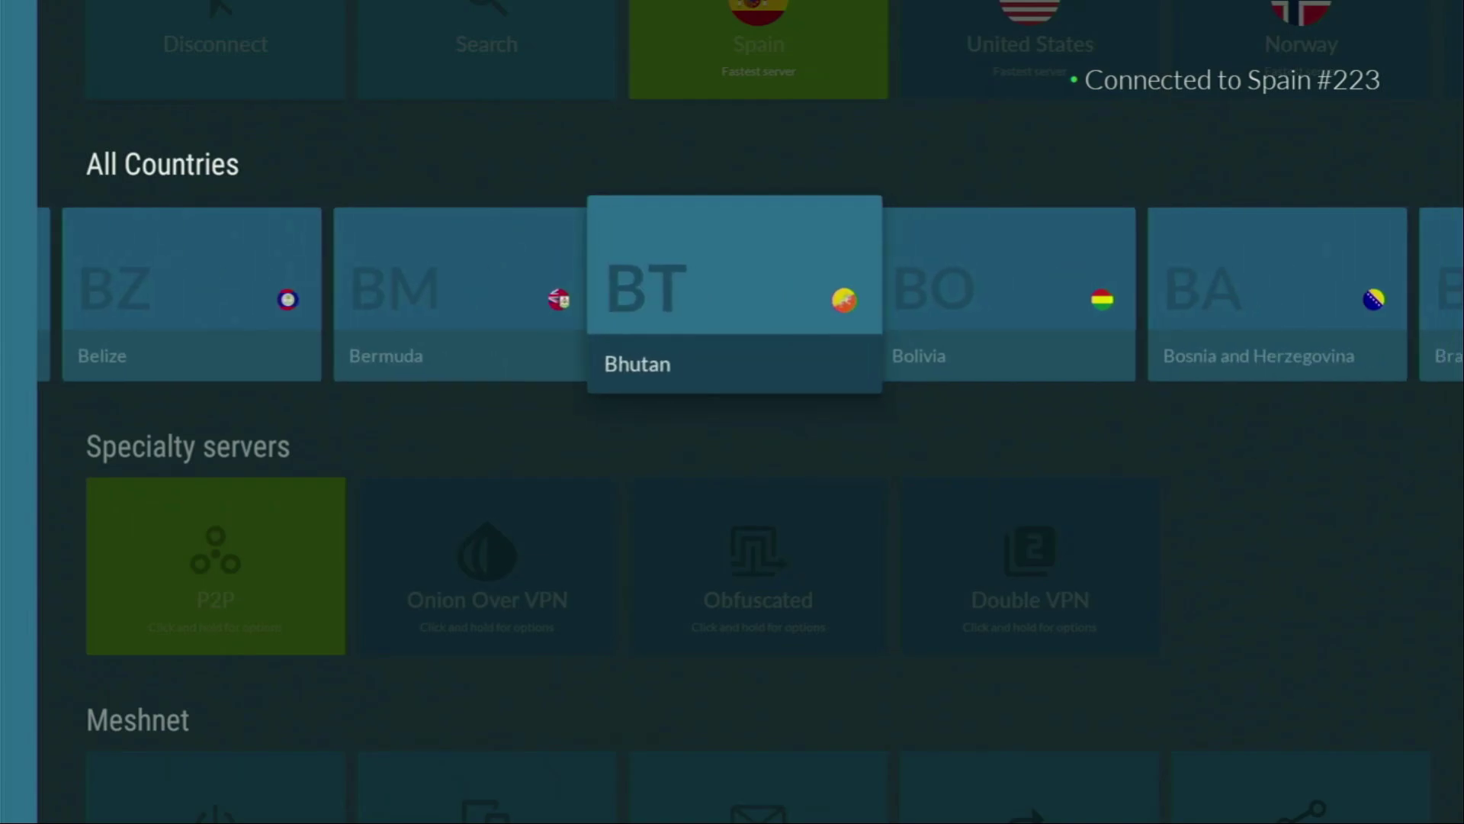
key(Right)
key(Right)
key(Right)
key(Right)
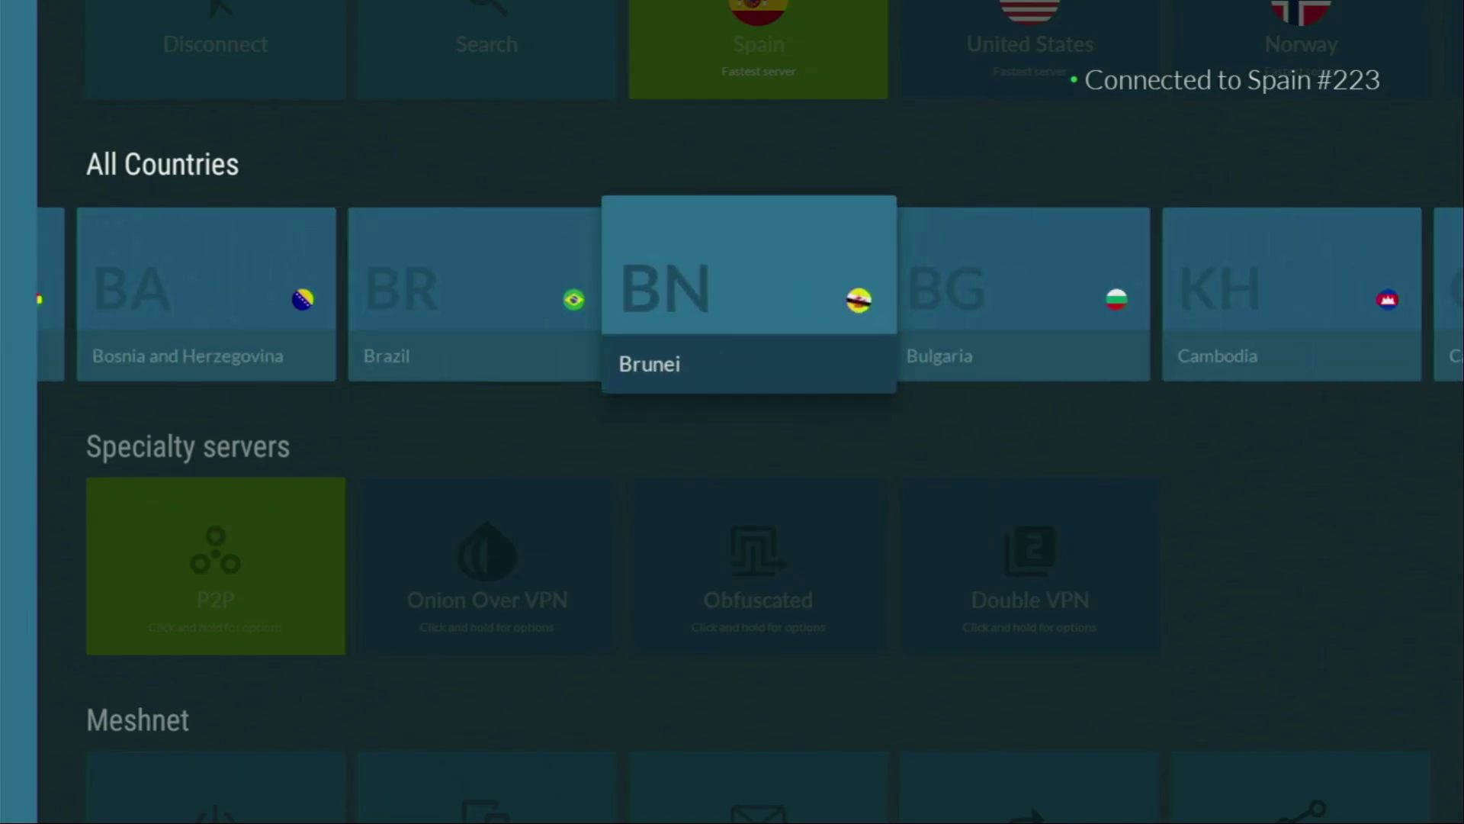
key(Right)
key(Right)
key(Right)
key(Right)
key(Right)
key(Right)
key(Right)
key(Right)
key(Right)
key(Right)
key(Right)
key(Right)
key(Right)
key(Right)
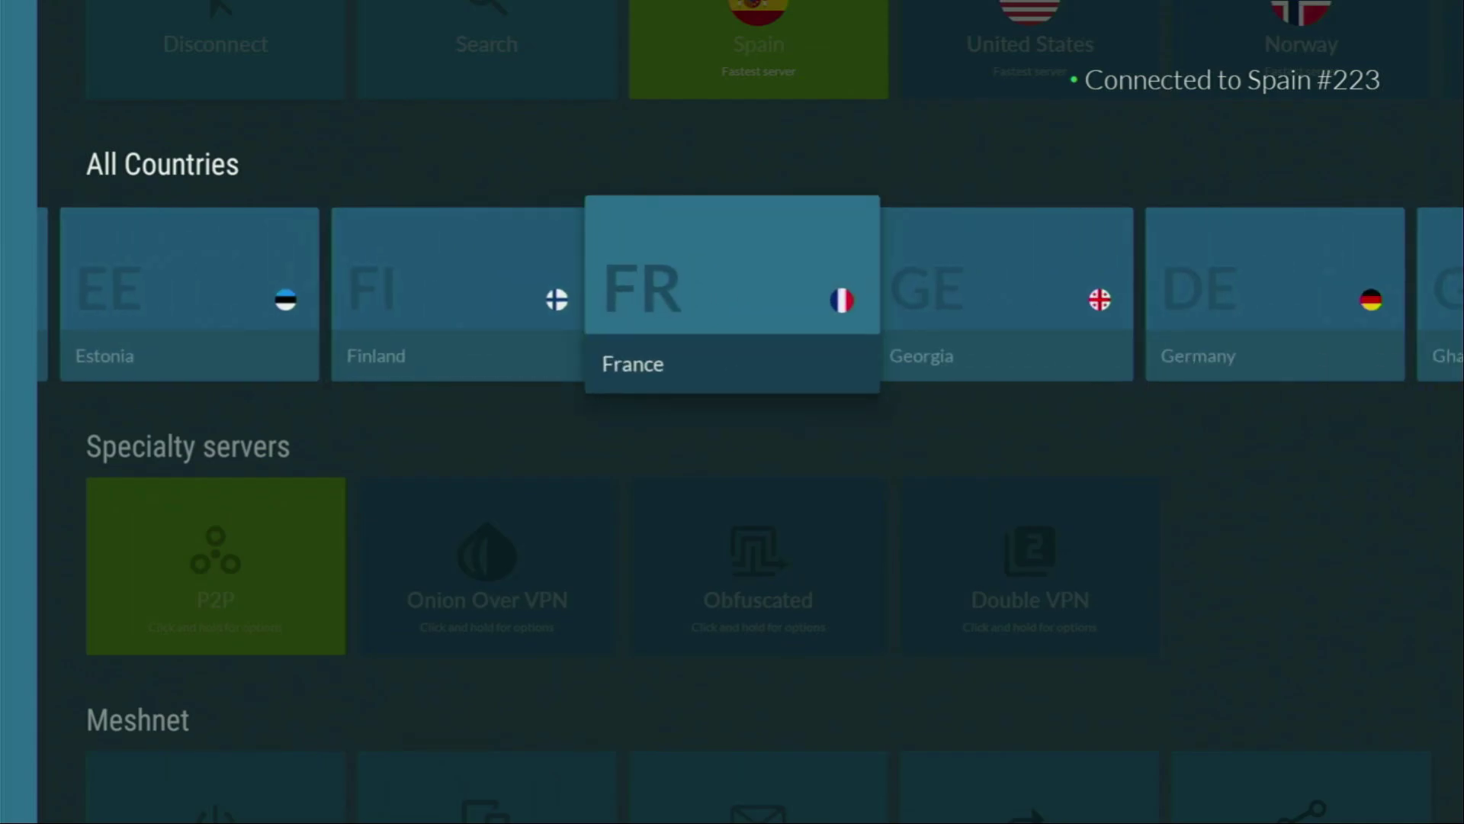
key(Return)
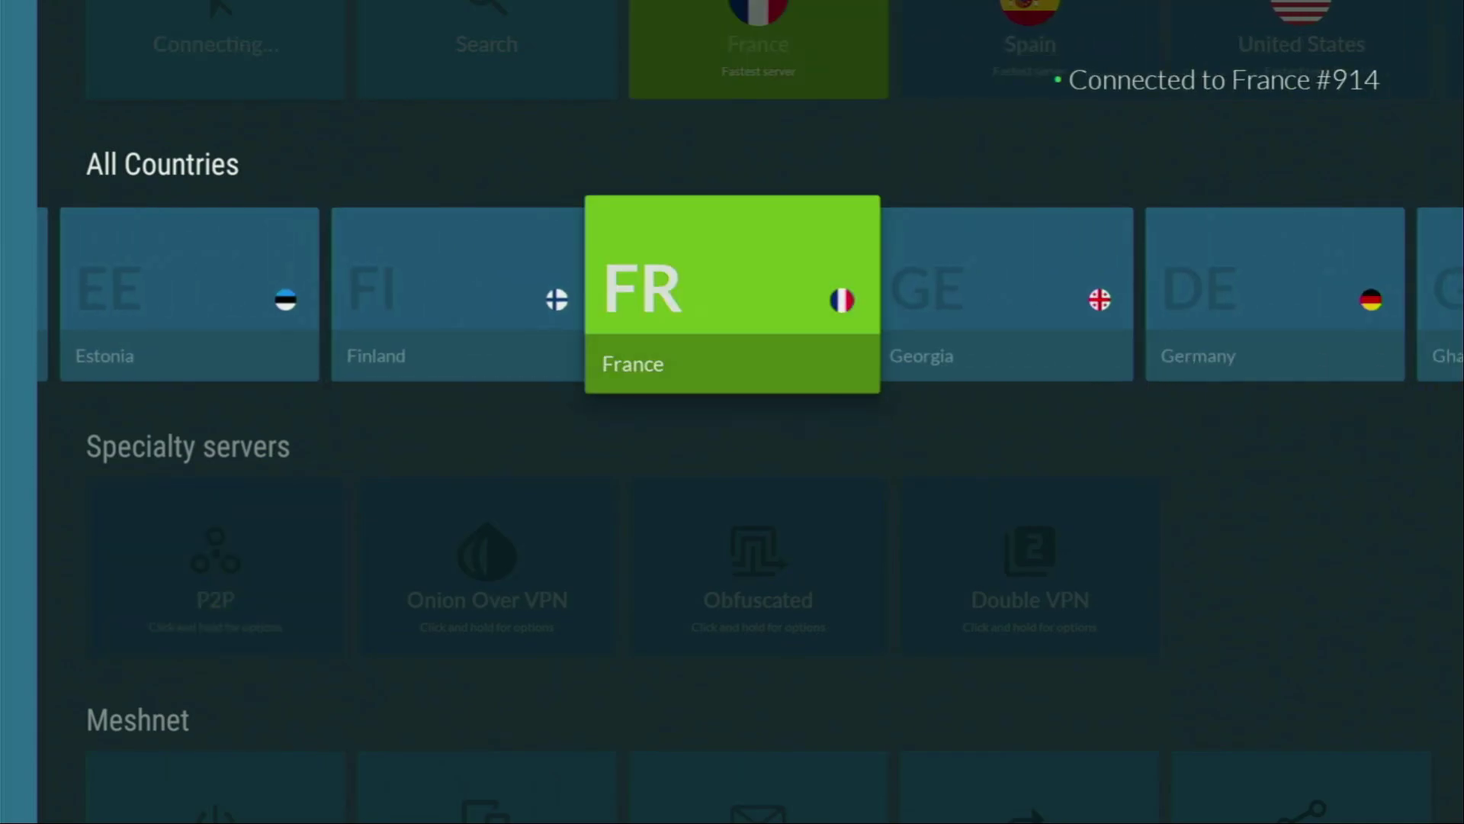
- Browse the countries after France in NordVPN's All Countries server list, past the Isle of Man
key(Right)
key(Right)
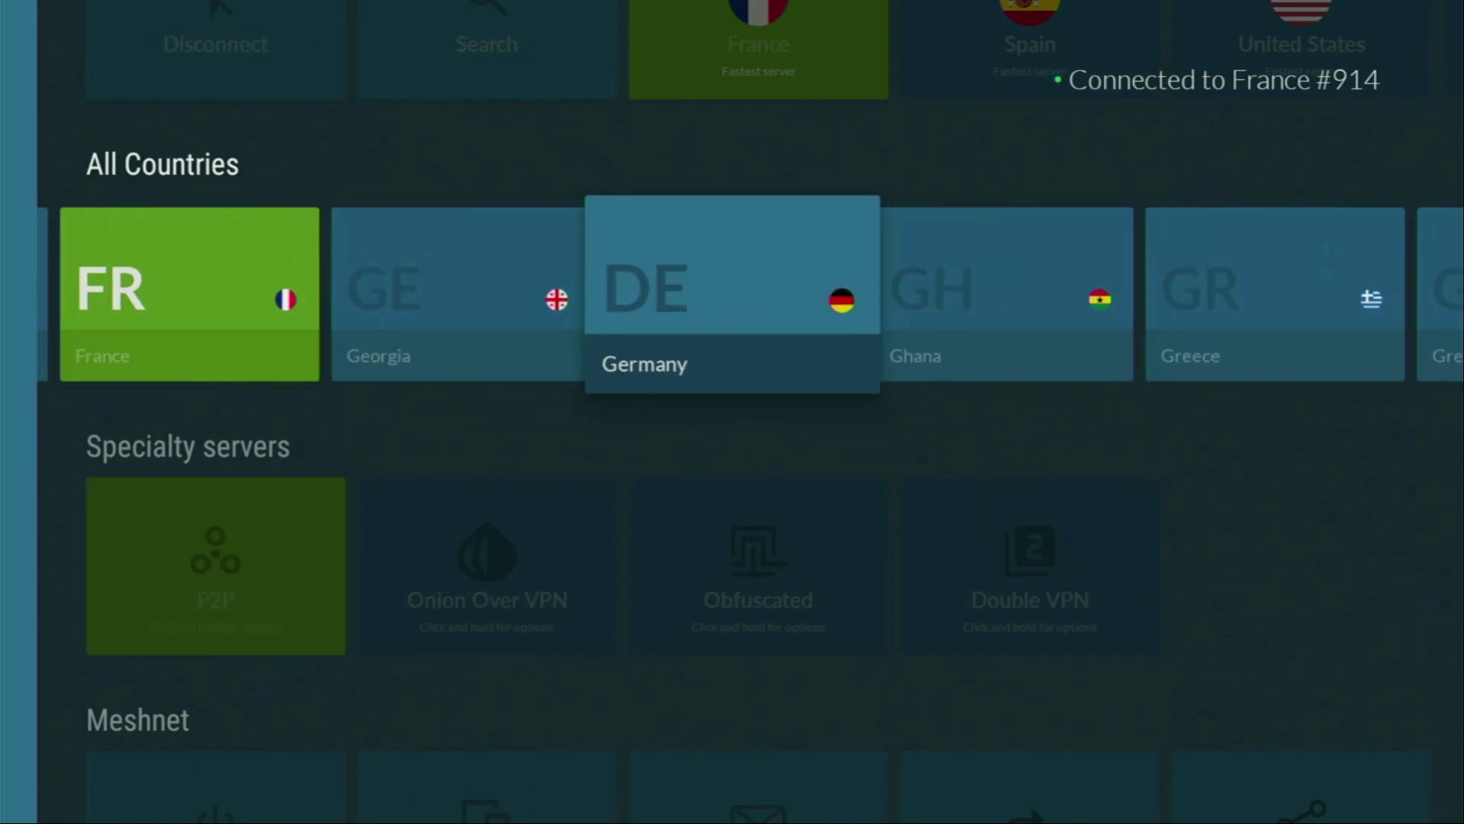
key(Right)
key(Right)
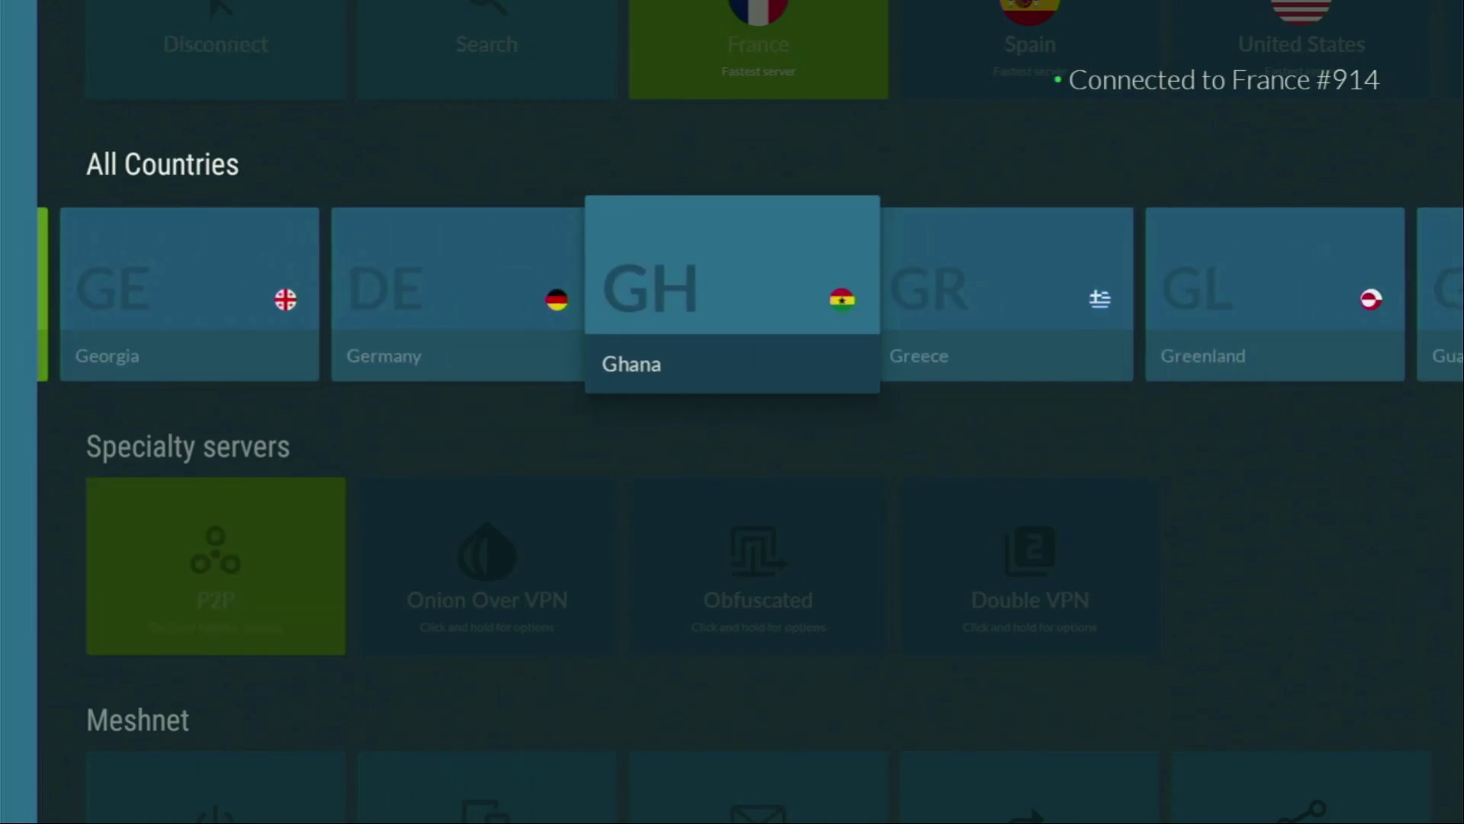
key(Right)
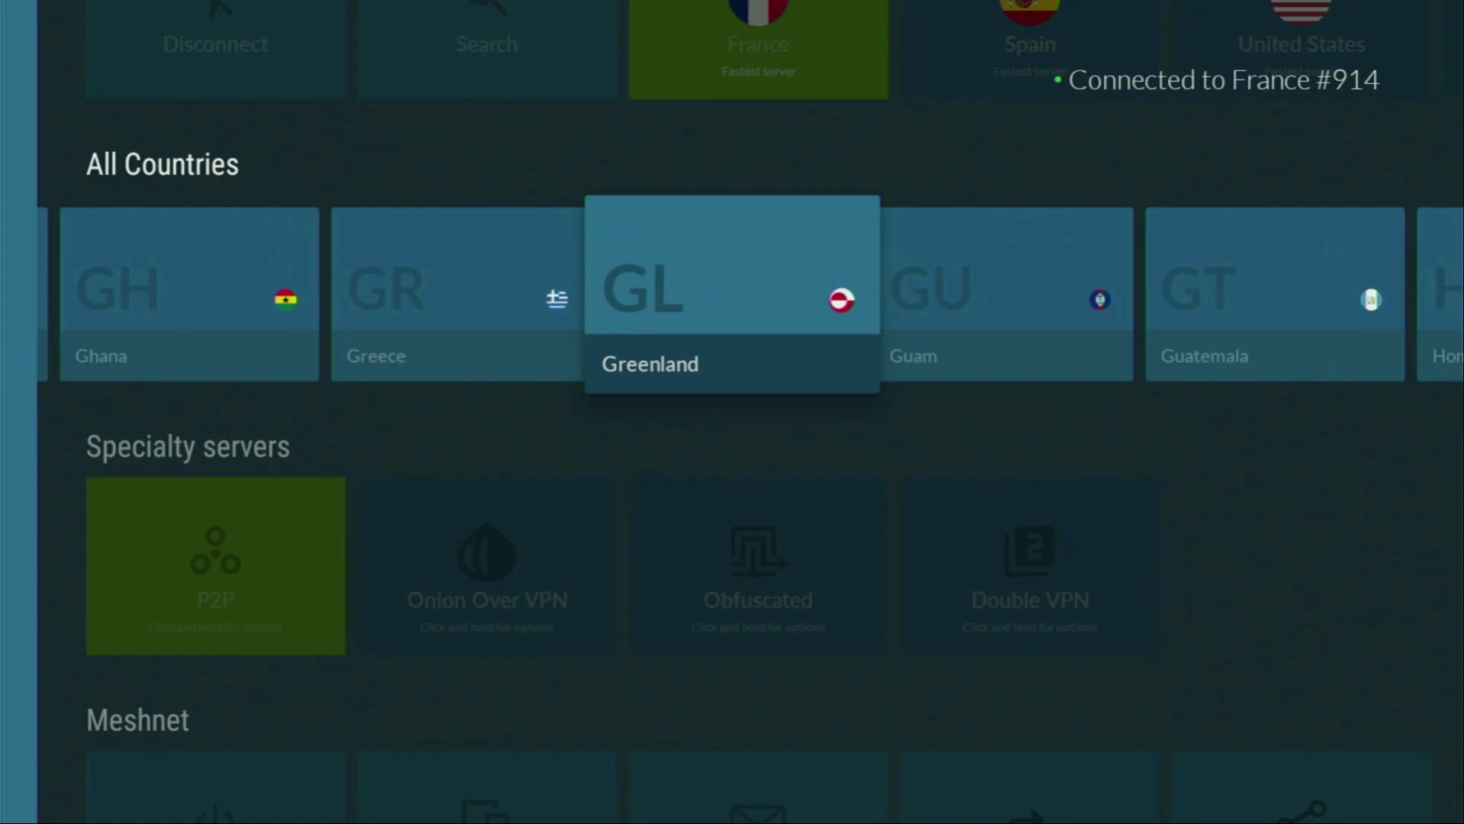
key(Right)
key(Right)
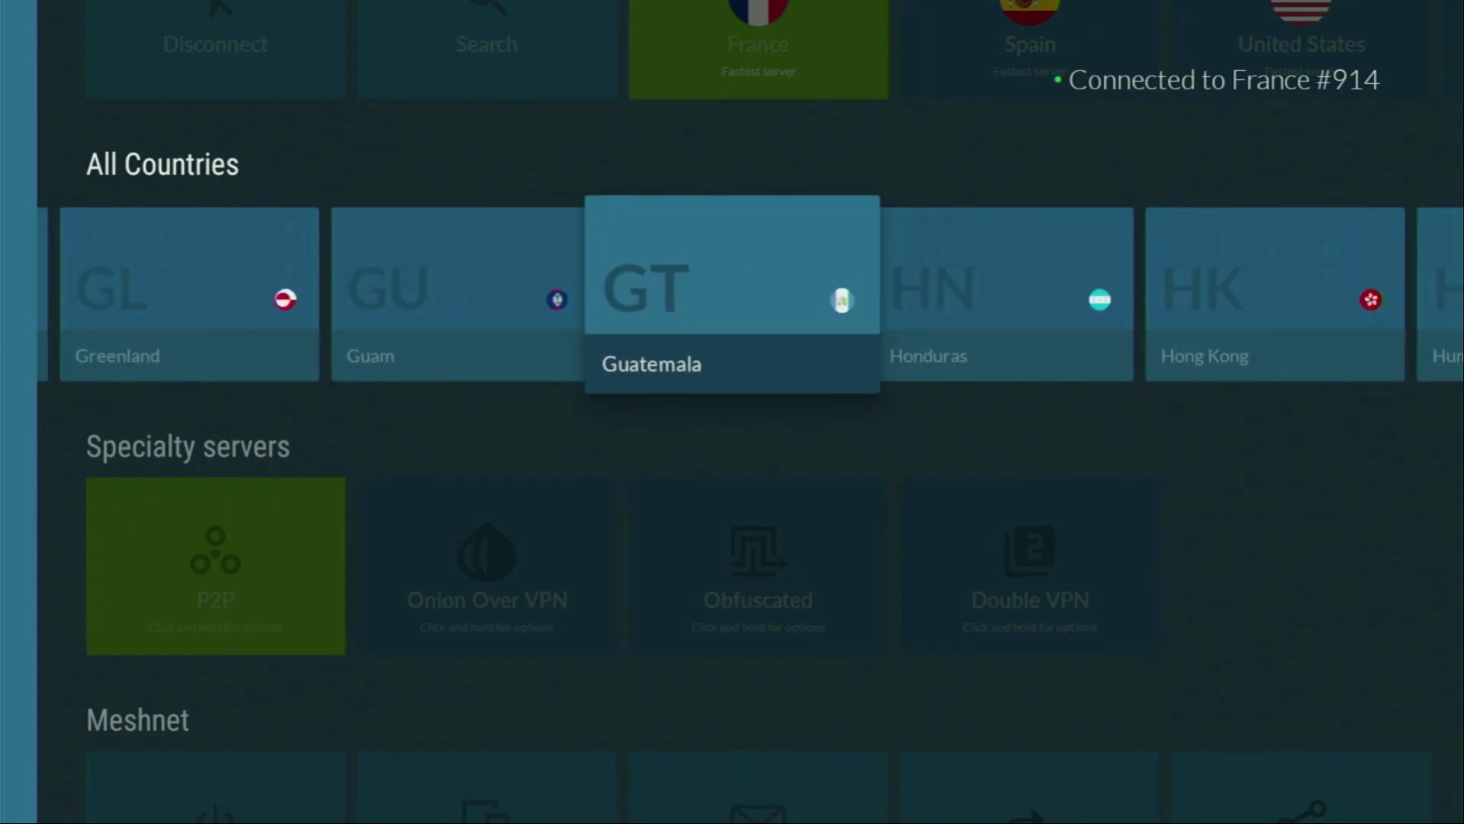
key(Right)
key(Right)
key(Right)
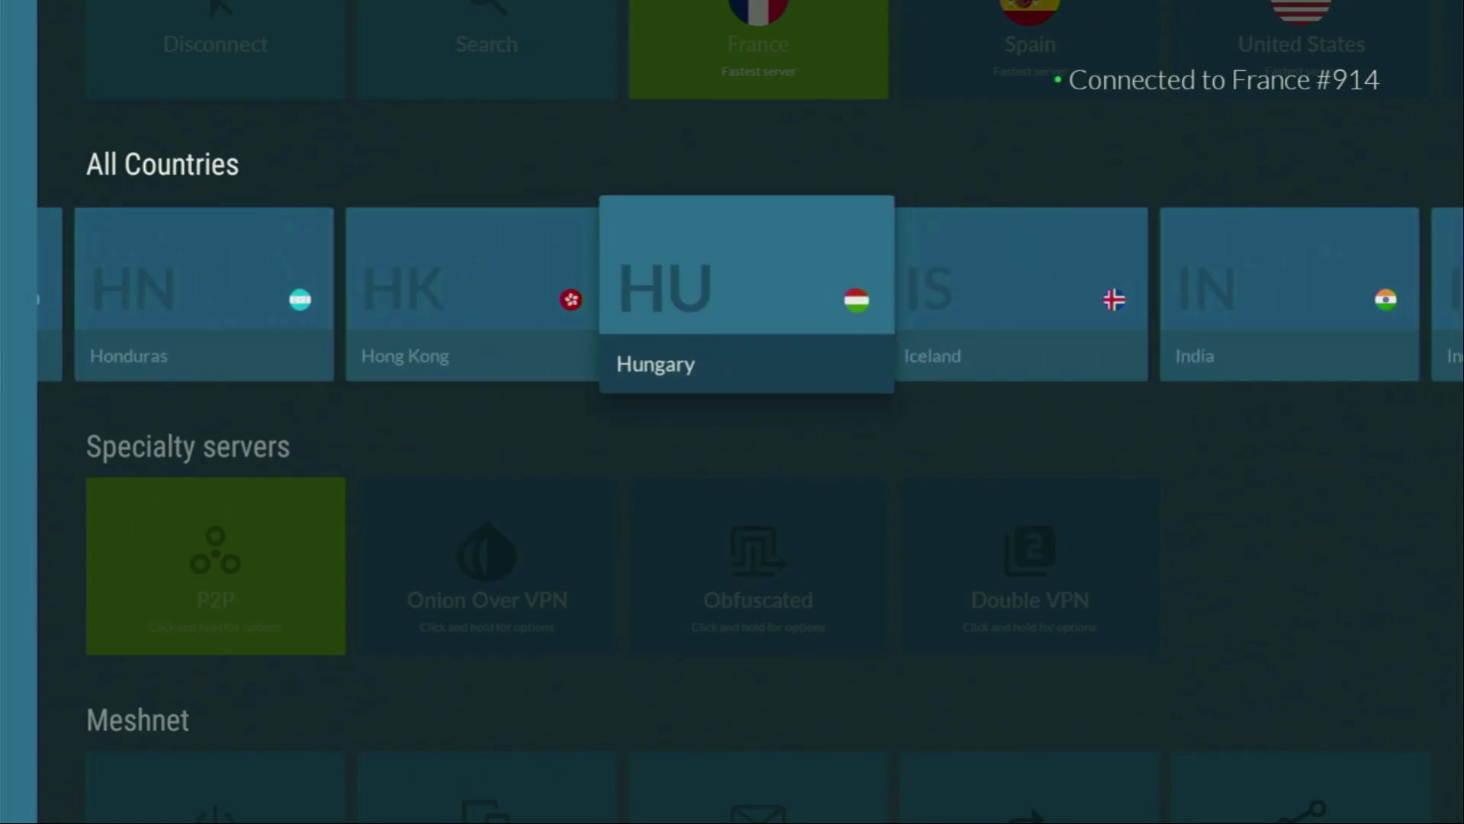
key(Right)
key(Right)
key(Right)
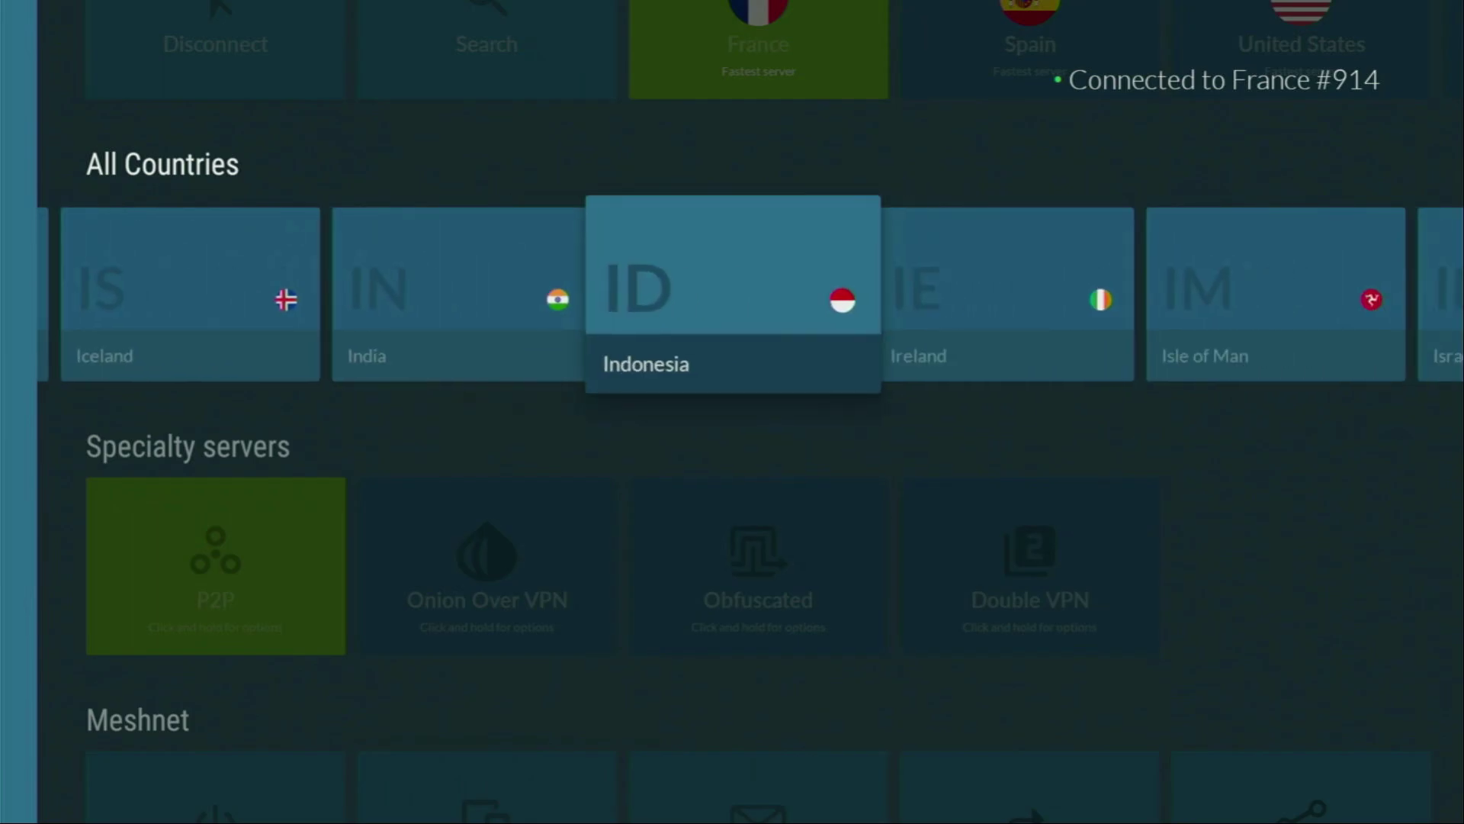
key(Right)
key(Right)
key(Right)
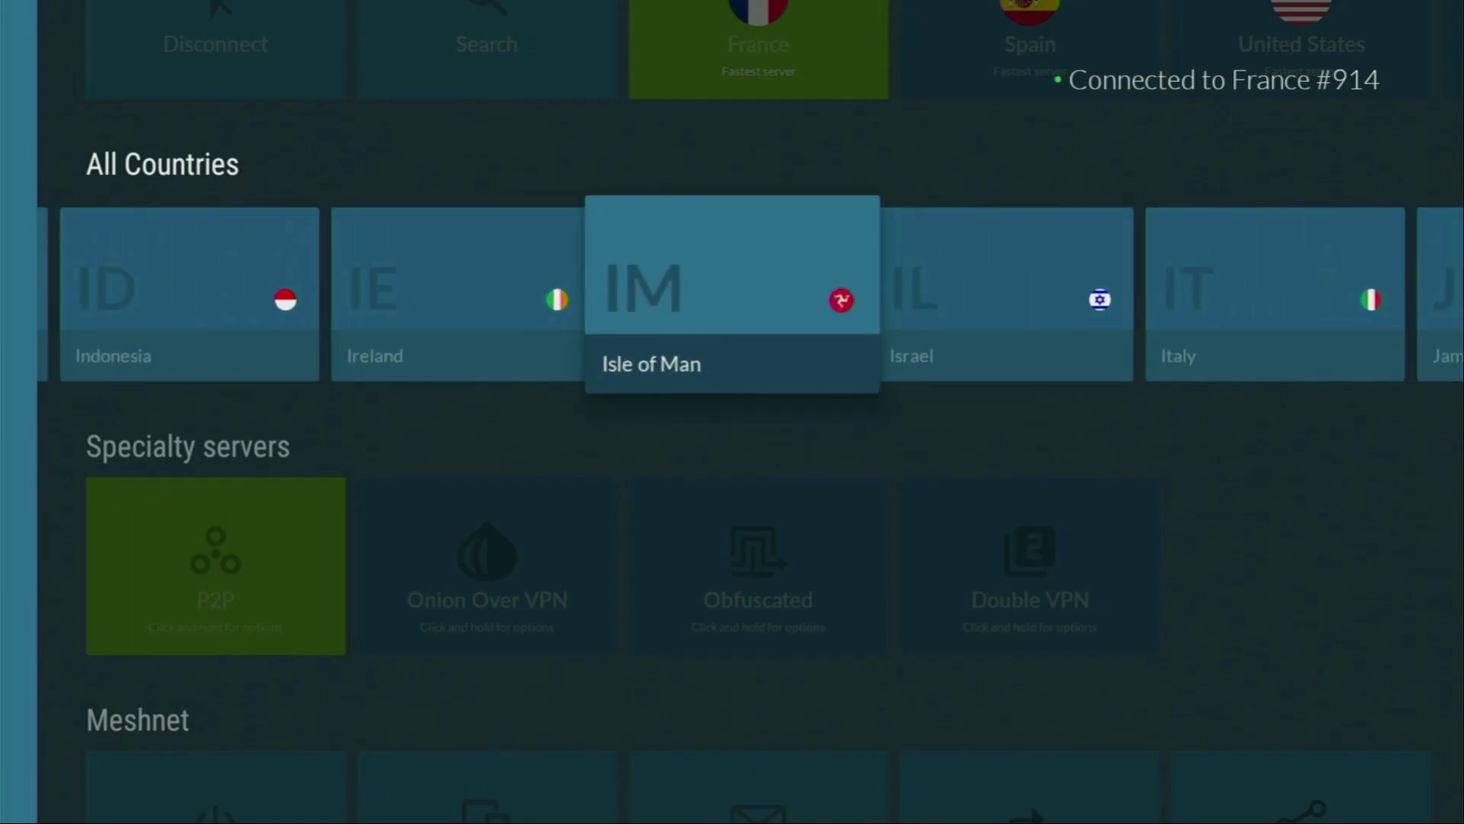
key(Right)
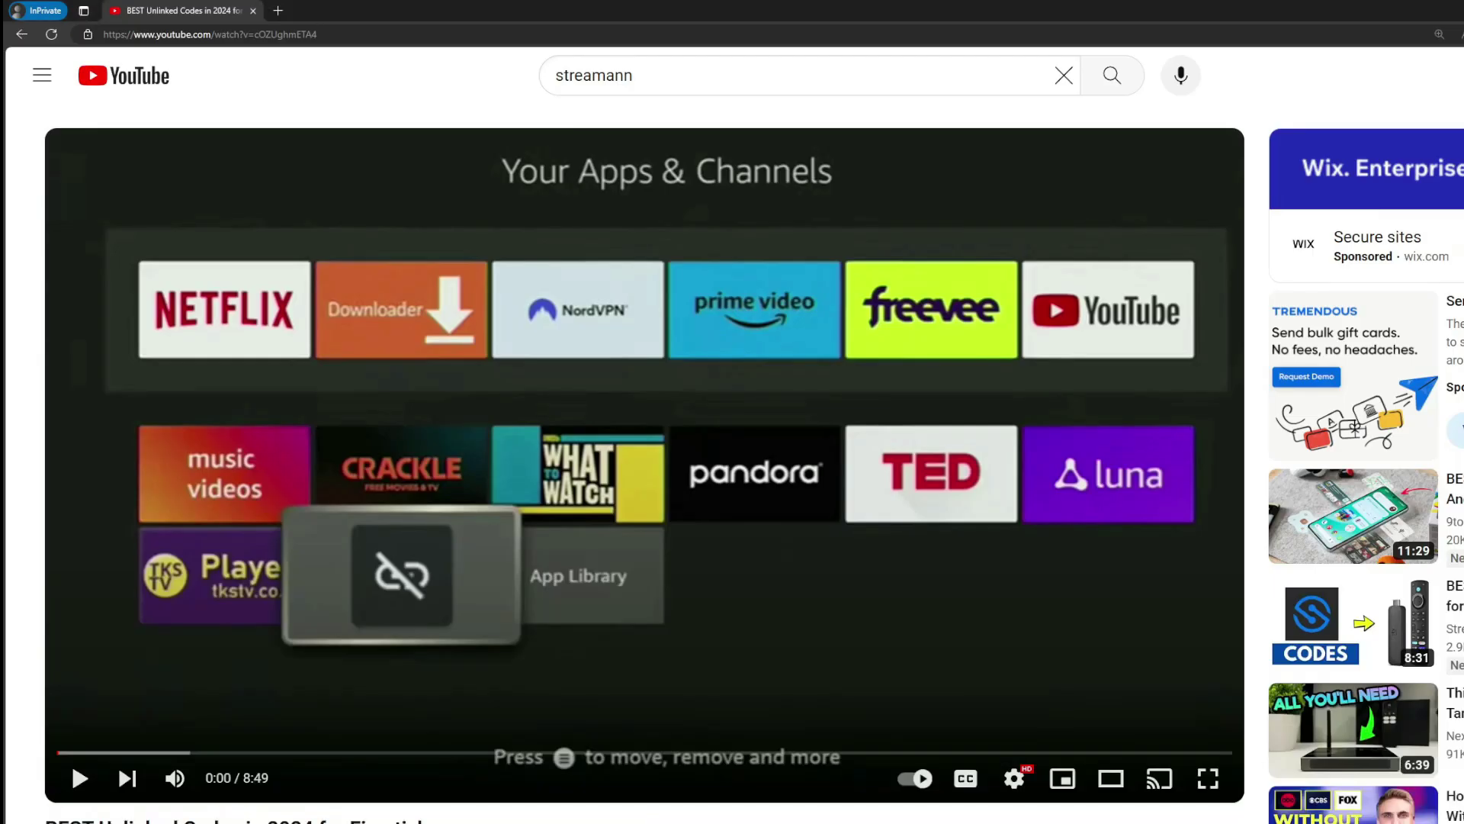
scroll(496, 492, down, 5)
click(480, 453)
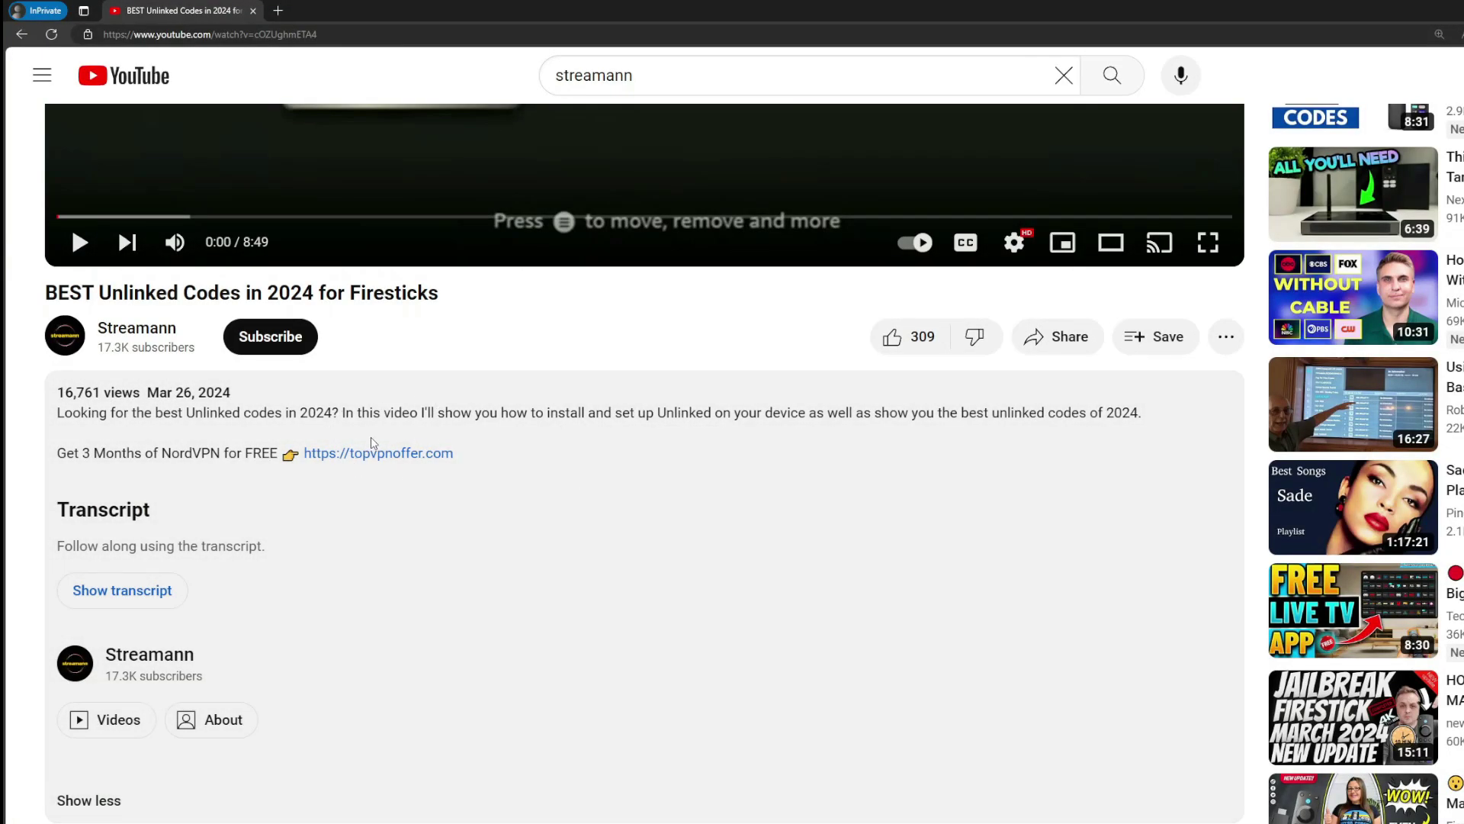
scroll(375, 453, down, 5)
drag(534, 635, 359, 636)
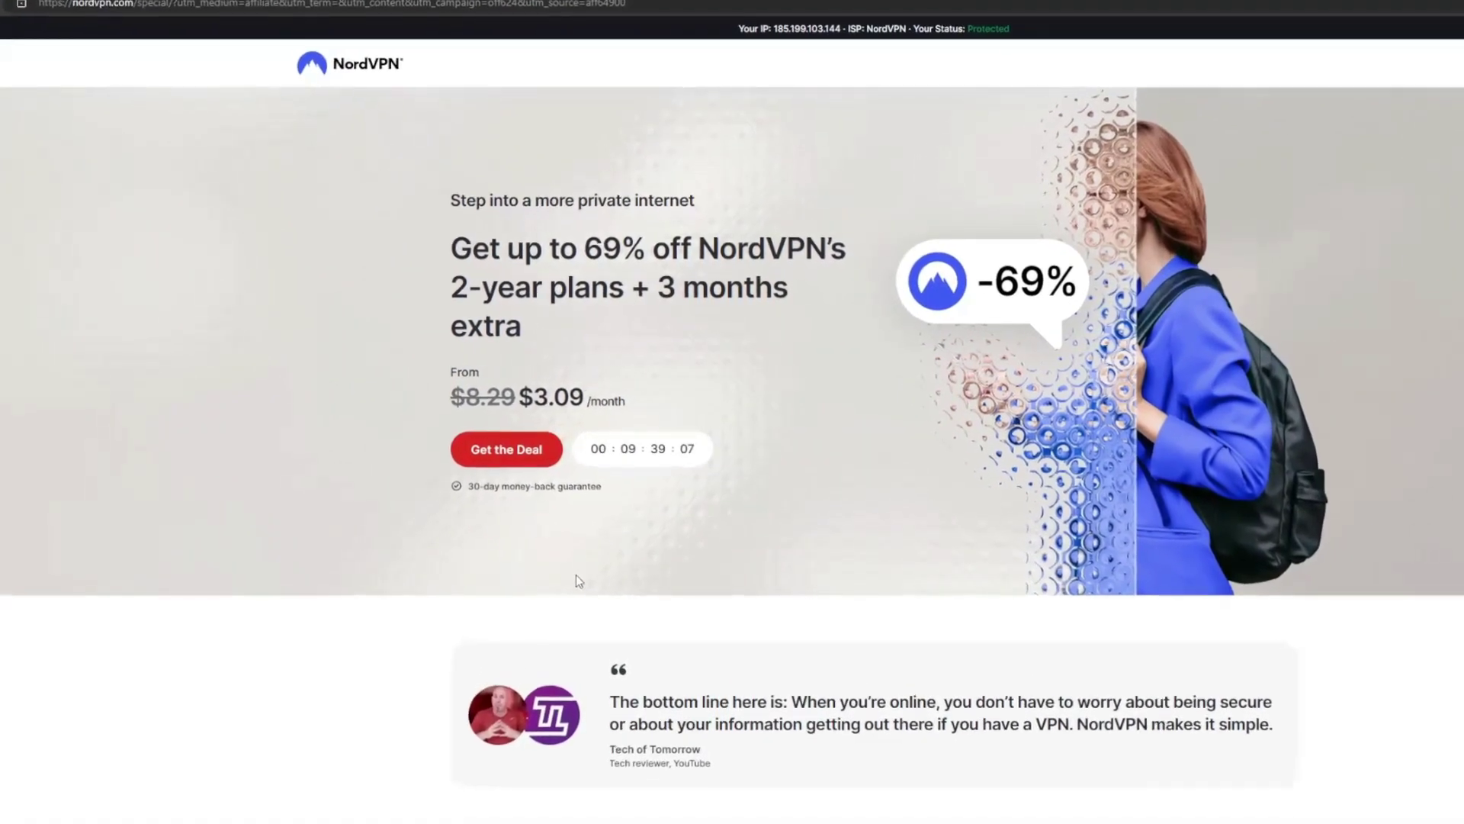
drag(658, 287, 809, 324)
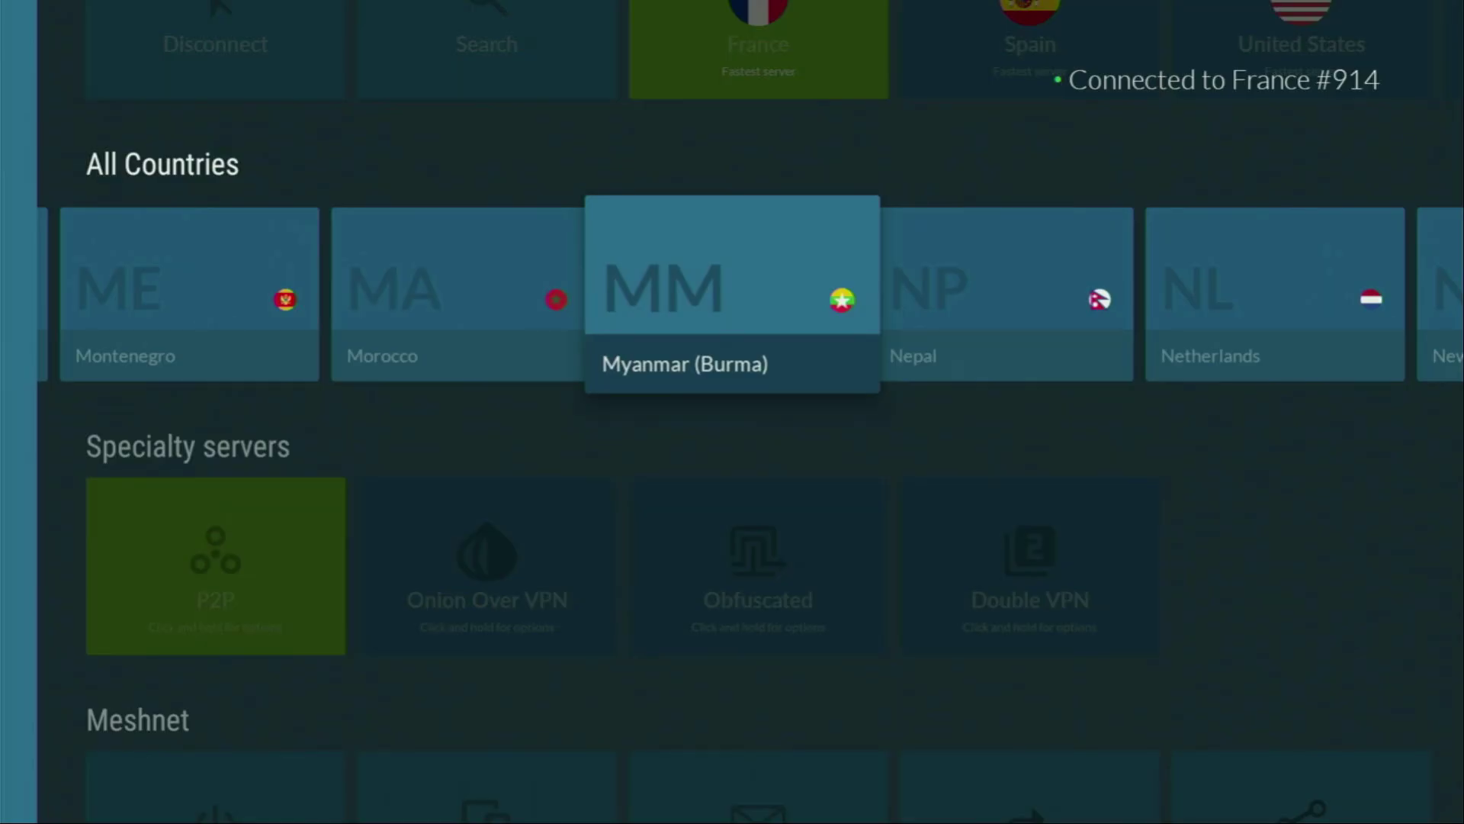
key(Right)
key(Right)
key(Right)
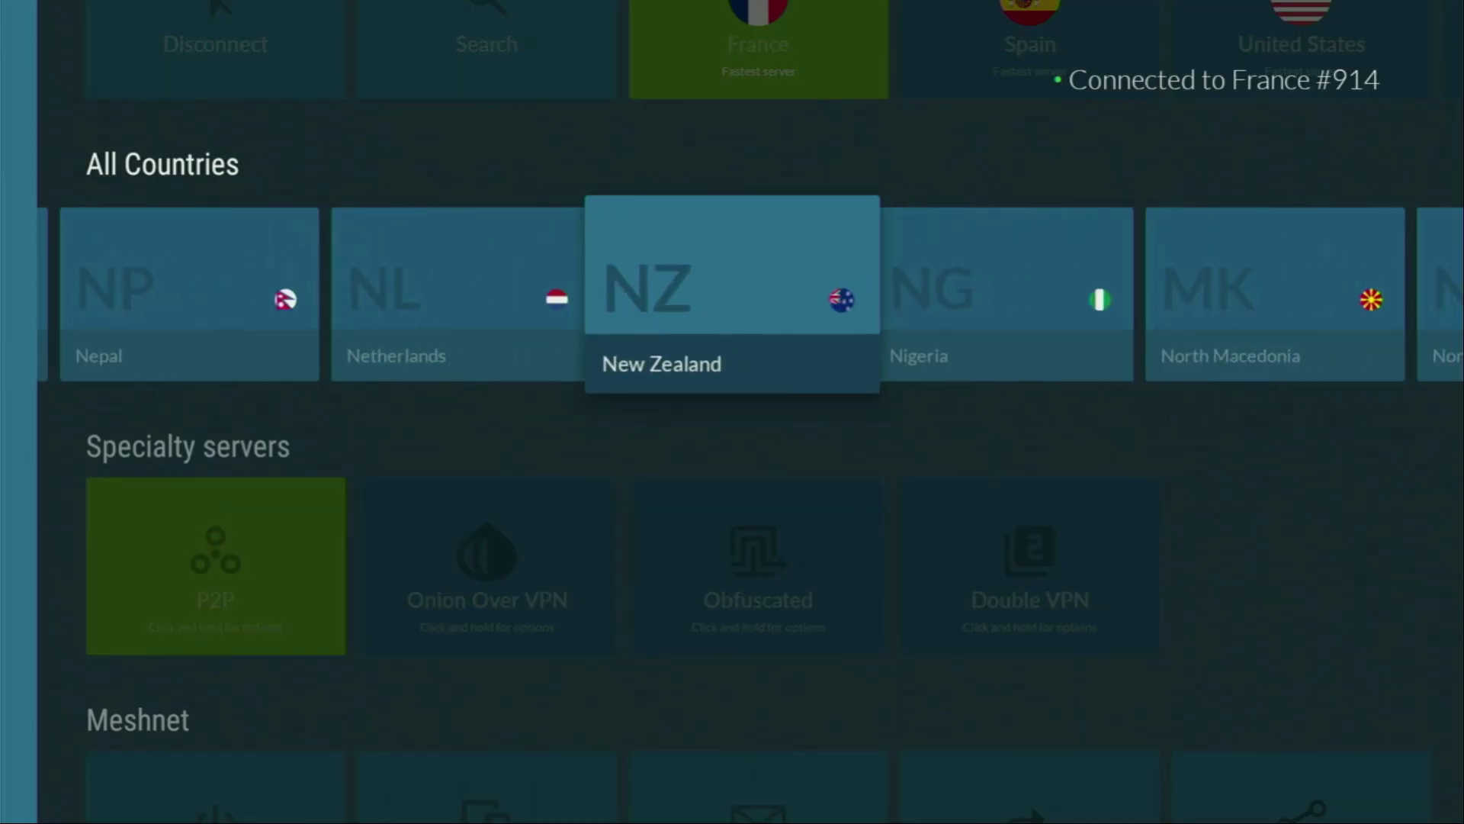
key(Right)
key(Right)
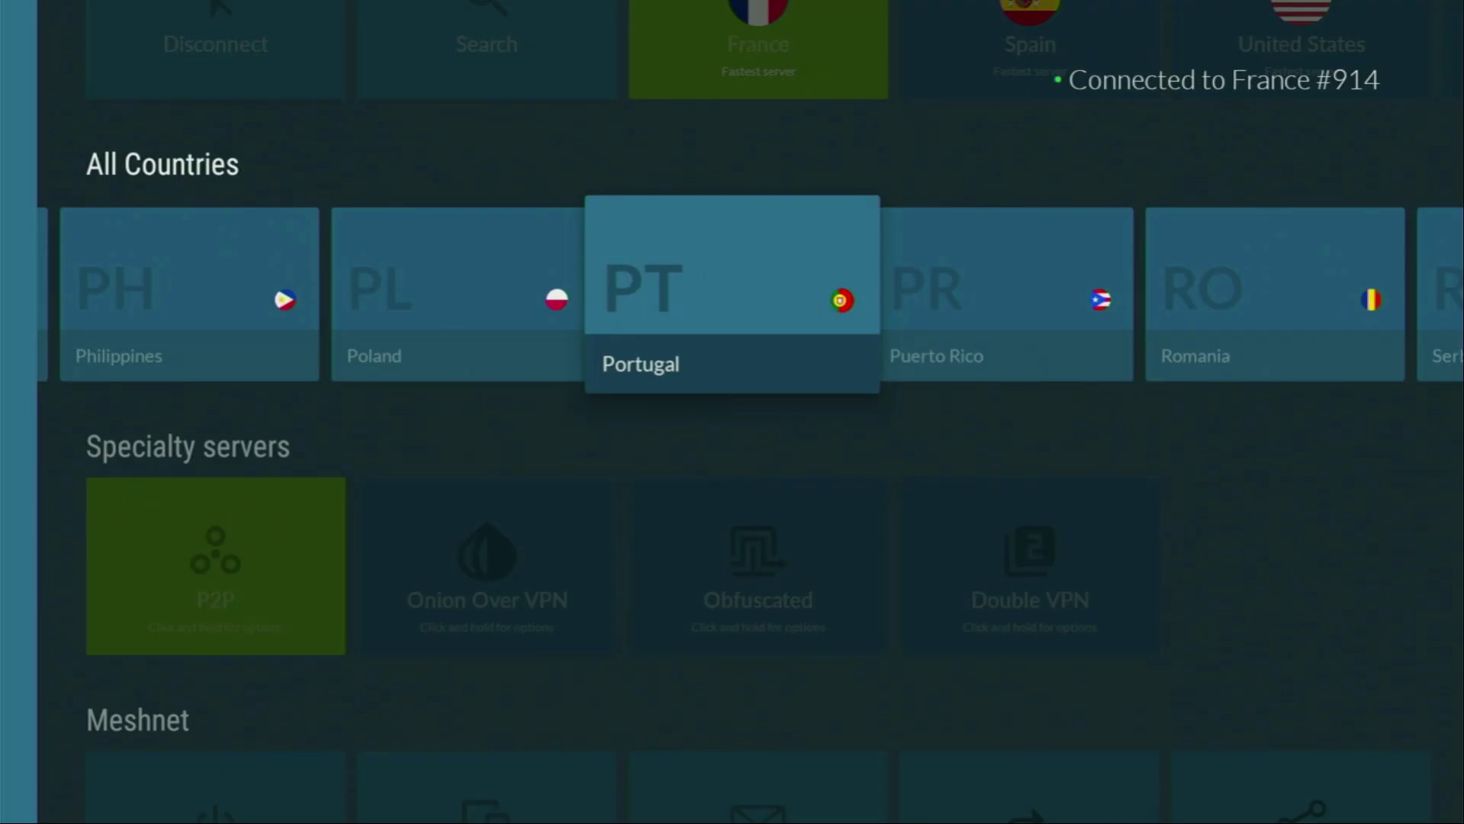
key(Right)
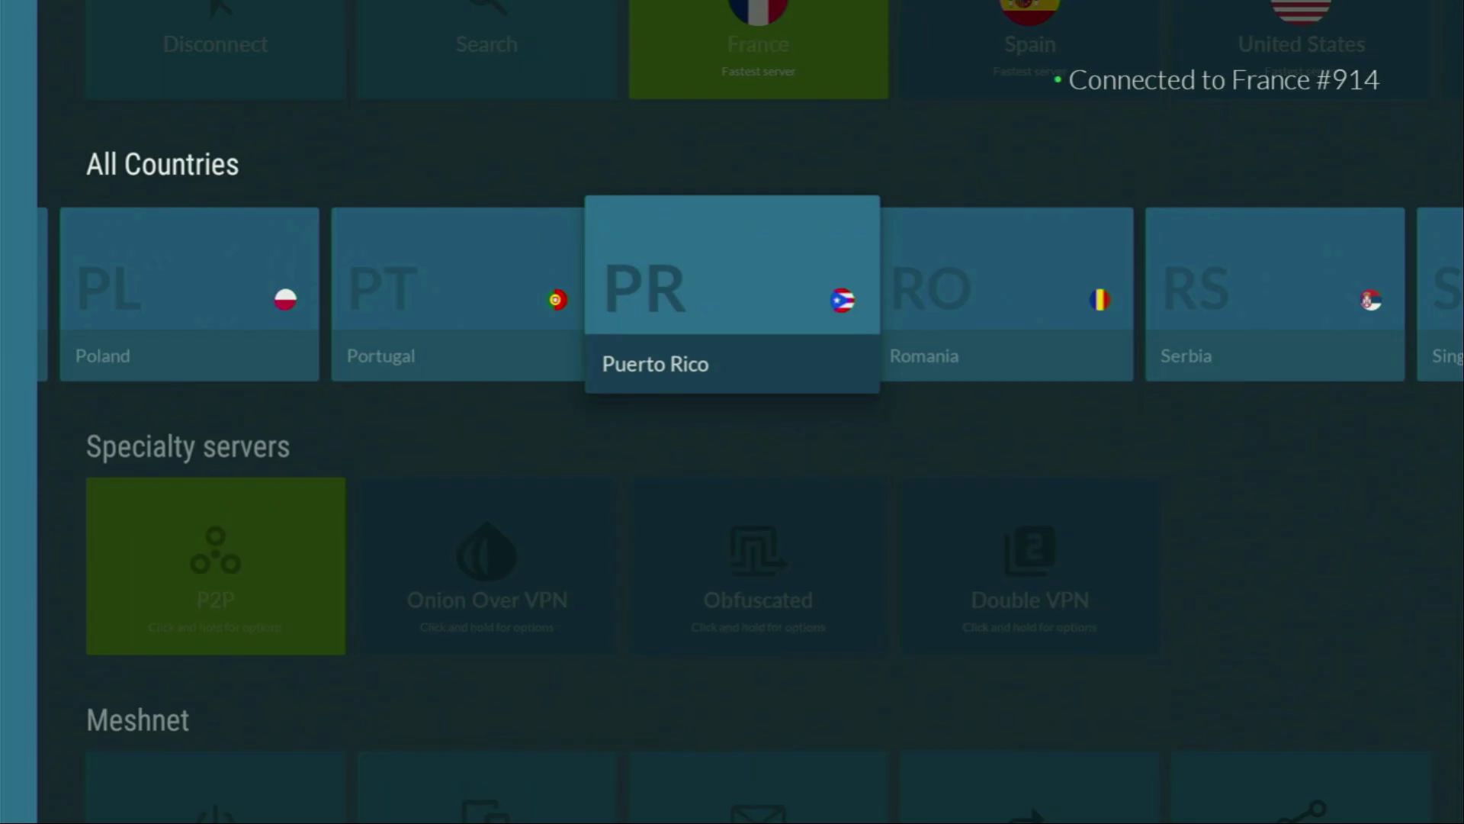
- Return to the Fire TV home screen and launch Downloader from the pinned apps
key(Home)
key(Right)
key(Right)
key(Right)
key(Right)
key(Right)
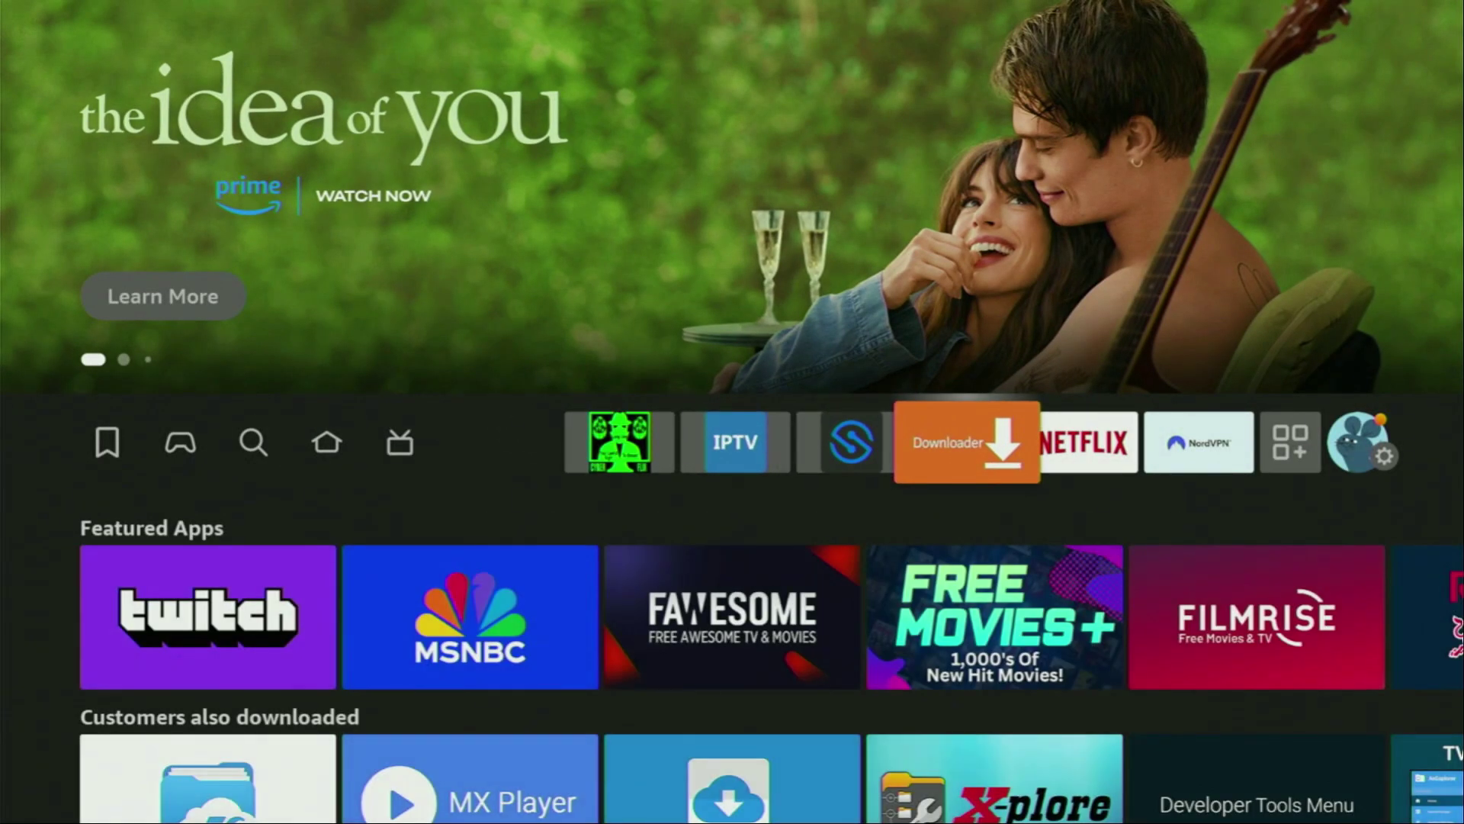
key(Return)
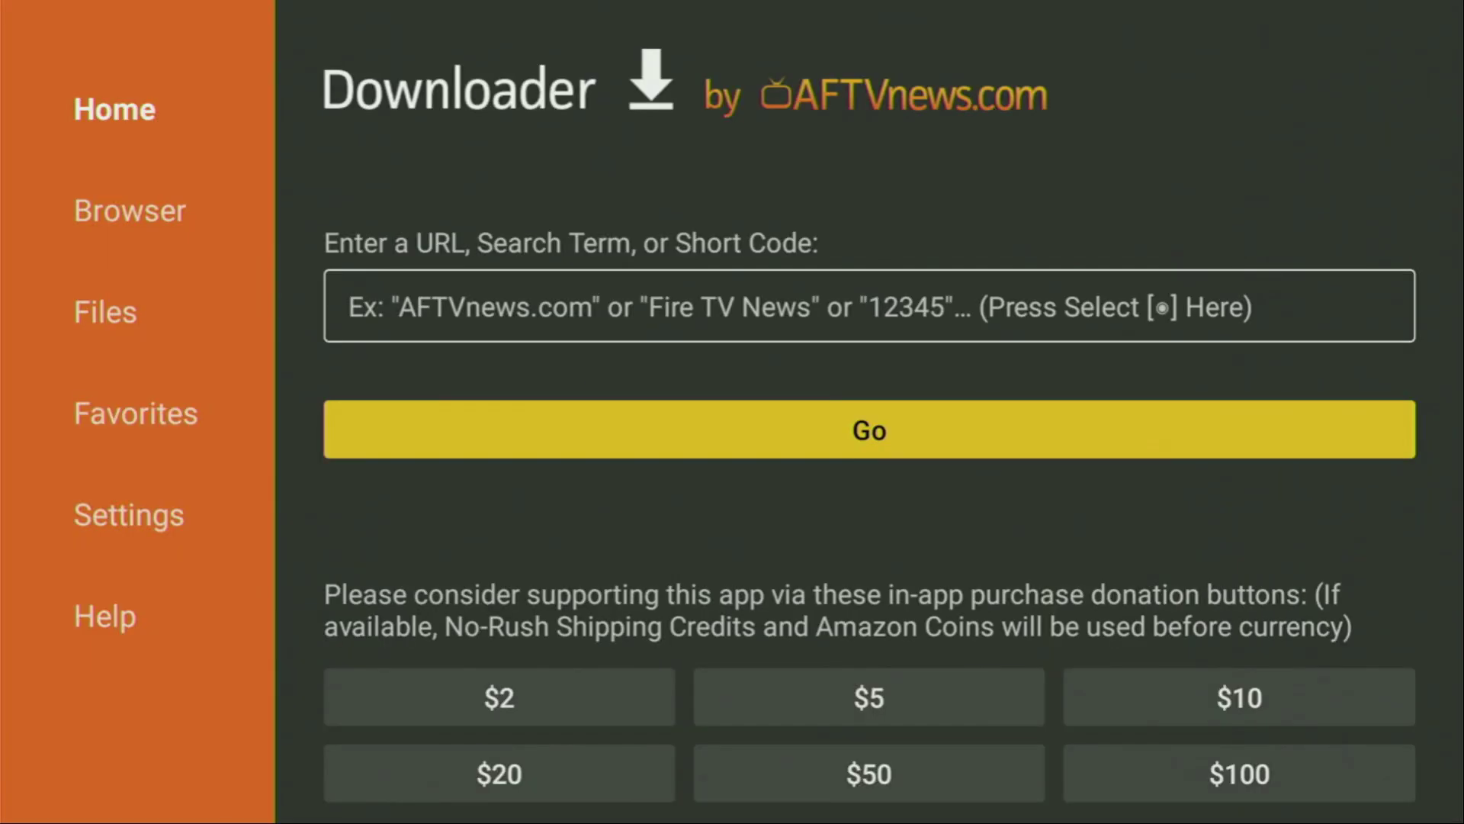
key(Left)
key(Up)
key(Up)
key(Up)
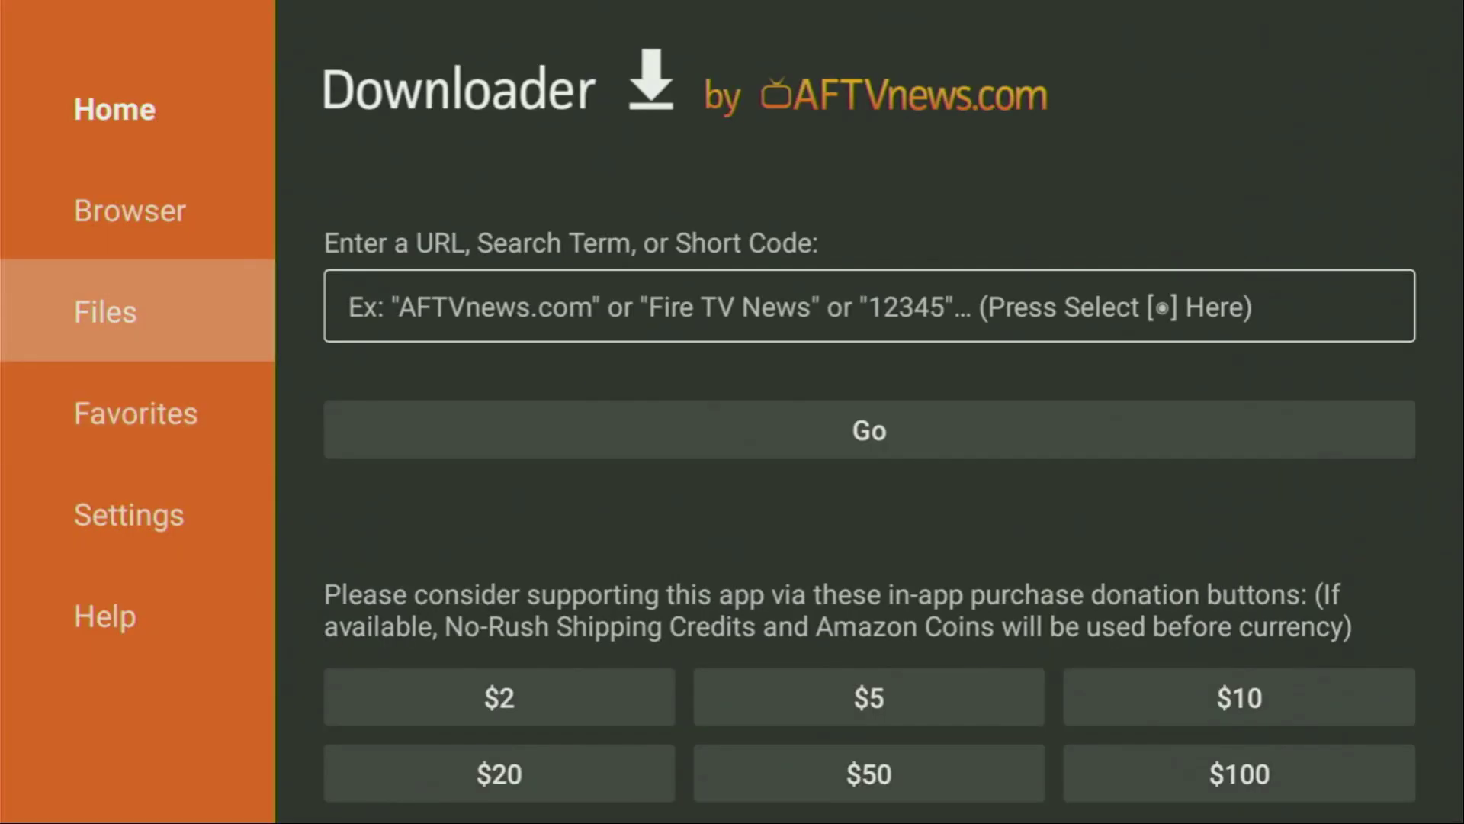
key(Down)
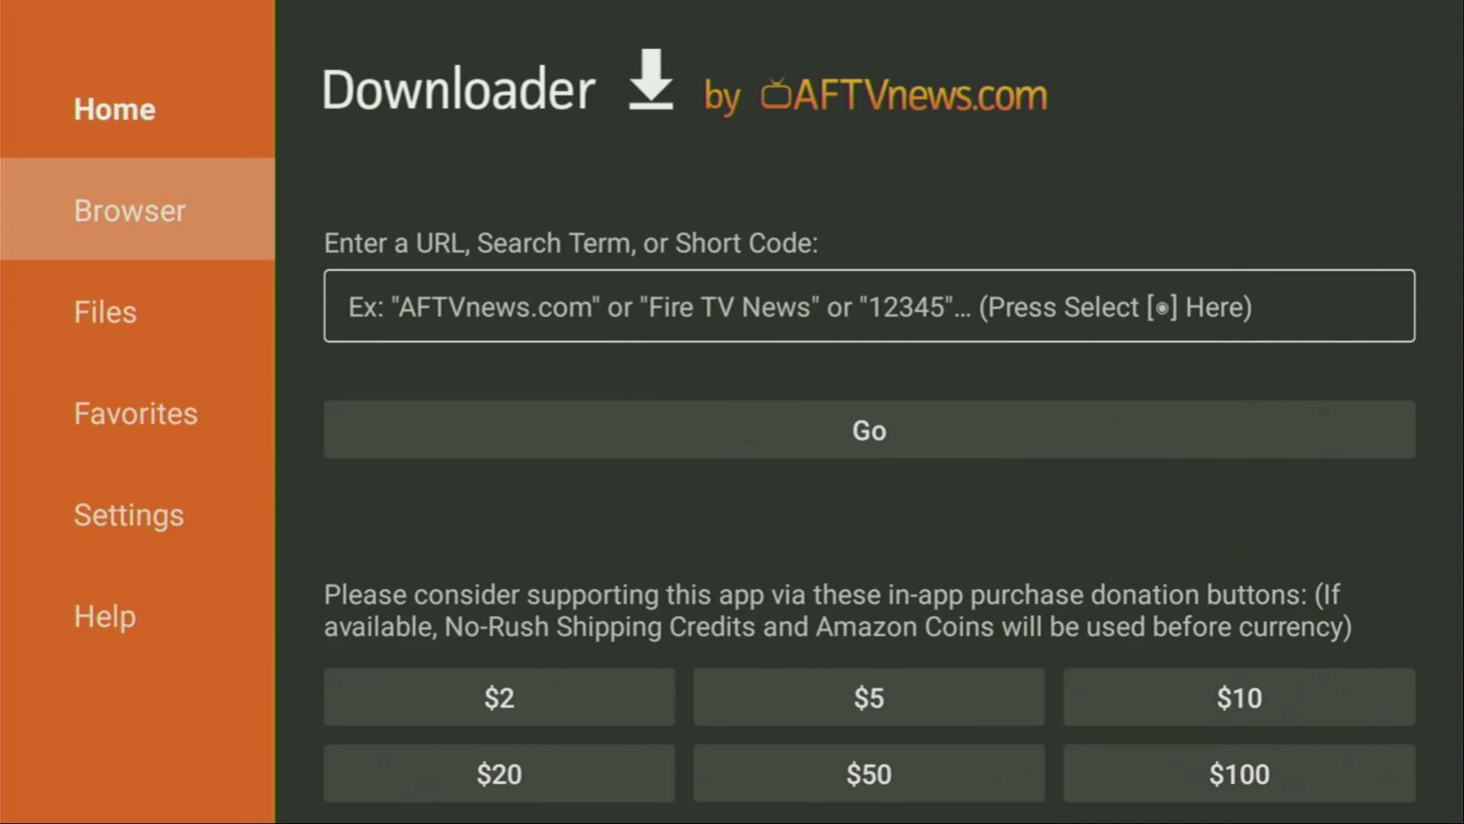
key(Up)
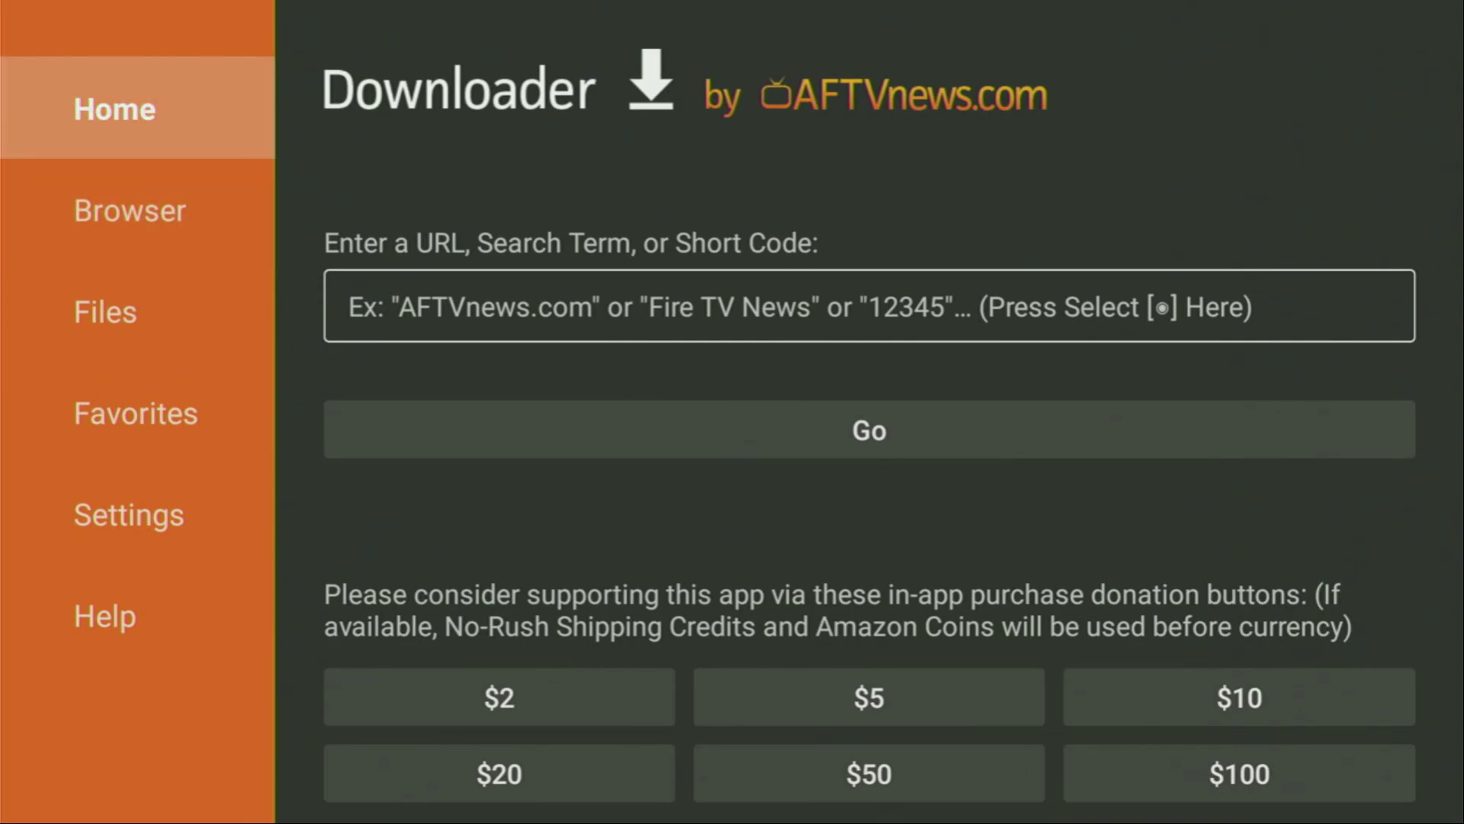
- Enter unlinked.link as the address on Downloader's Home page and load the site
key(Right)
key(Return)
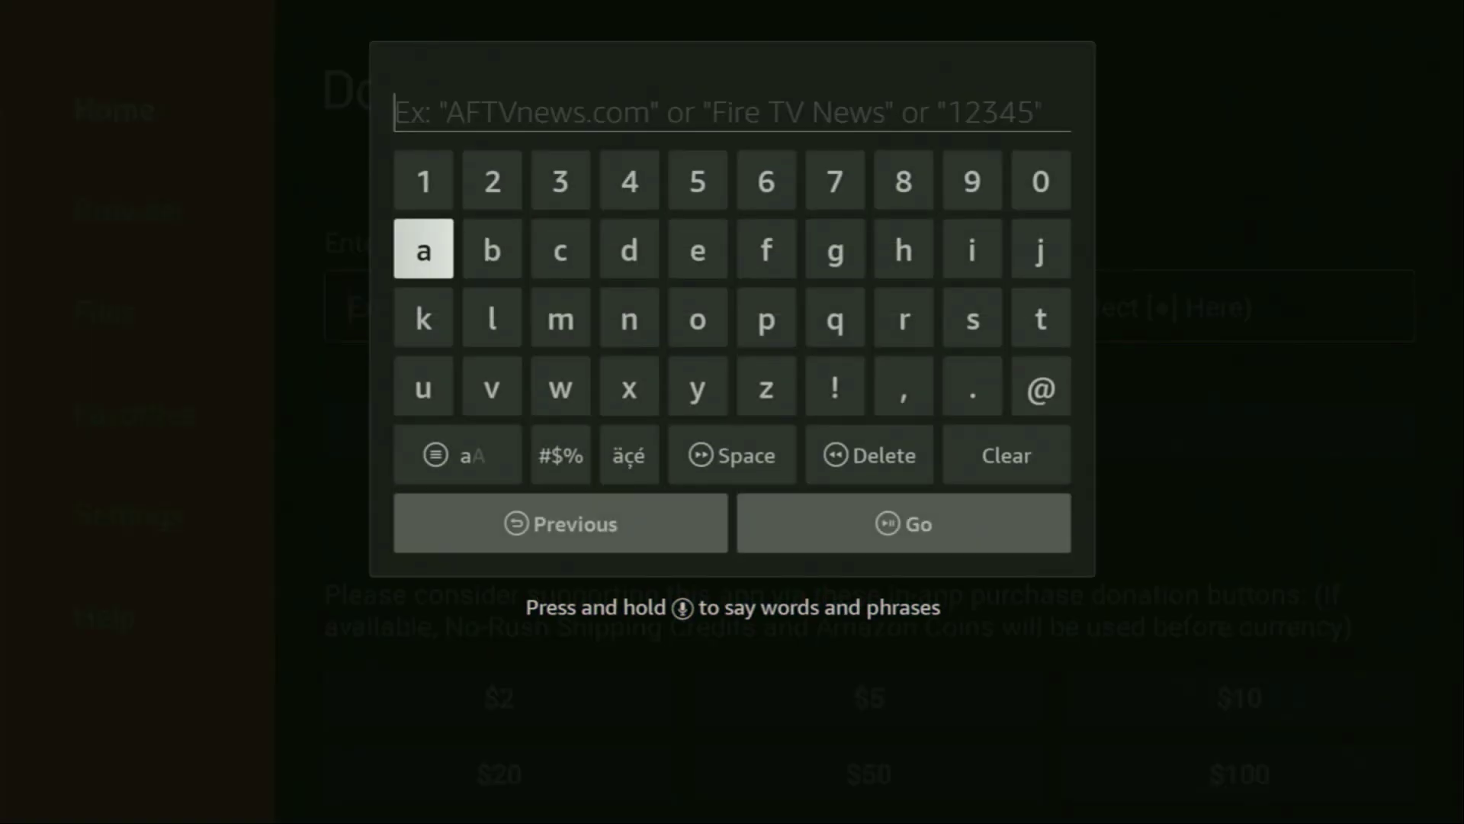
key(Down)
key(Down)
key(Return)
key(Up)
key(Right)
key(Right)
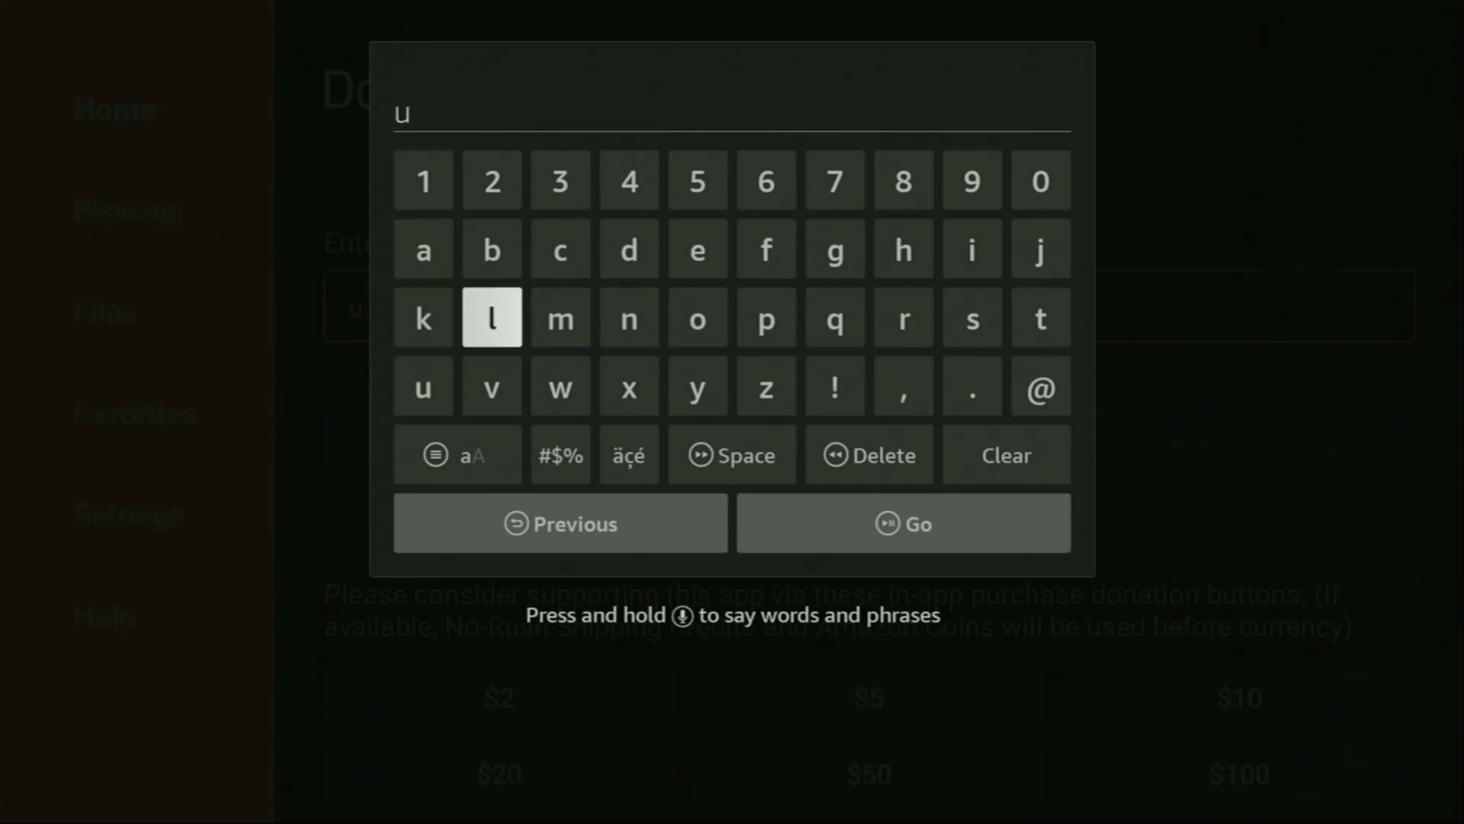
key(Right)
key(Return)
key(Left)
key(Left)
key(Return)
key(Up)
key(Right)
key(Right)
key(Right)
key(Right)
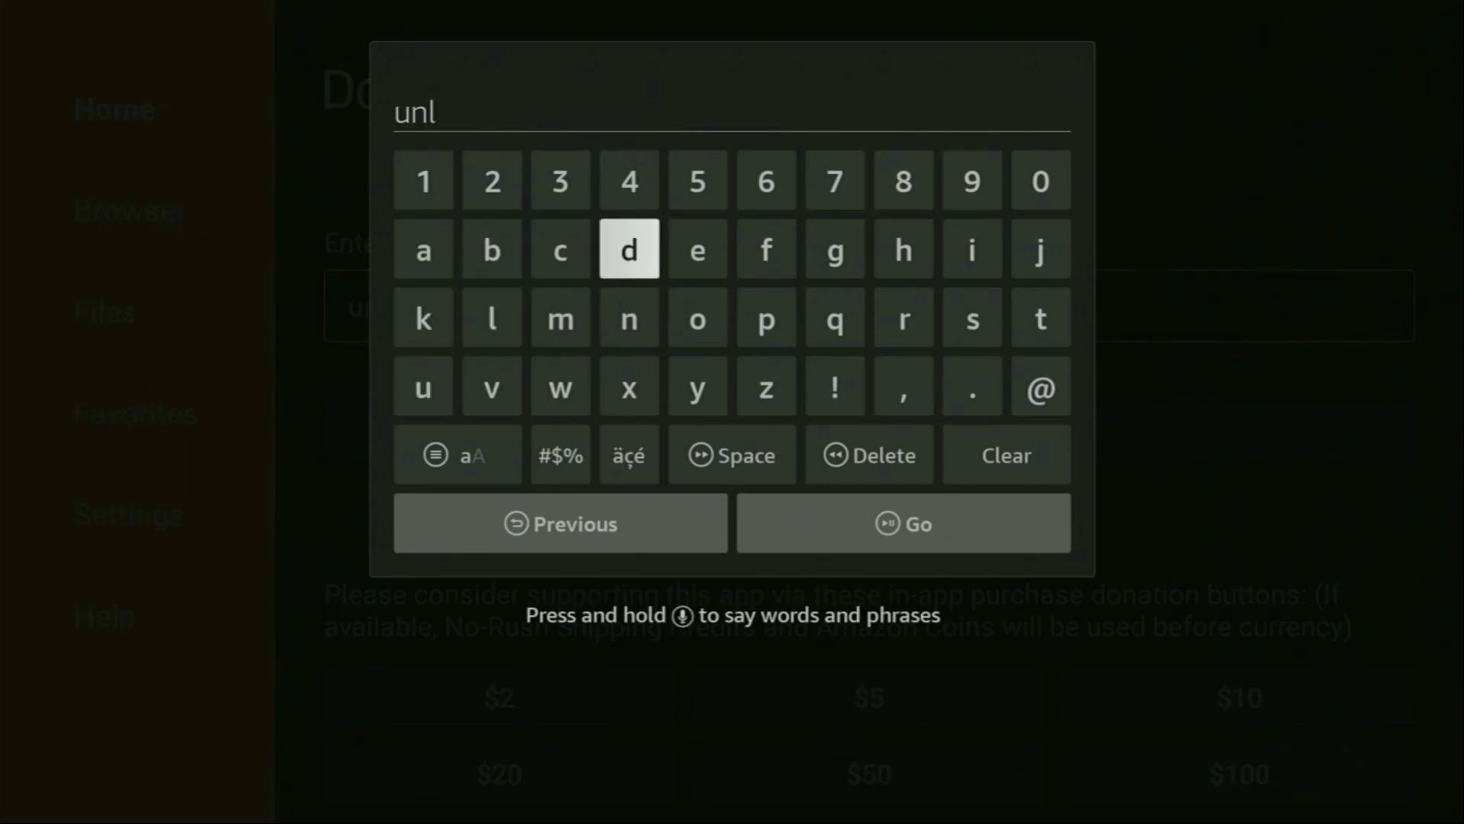
key(Right)
key(Right)
key(Right)
key(Return)
key(Down)
key(Left)
key(Left)
key(Left)
key(Left)
key(Left)
key(Return)
key(Left)
key(Left)
key(Left)
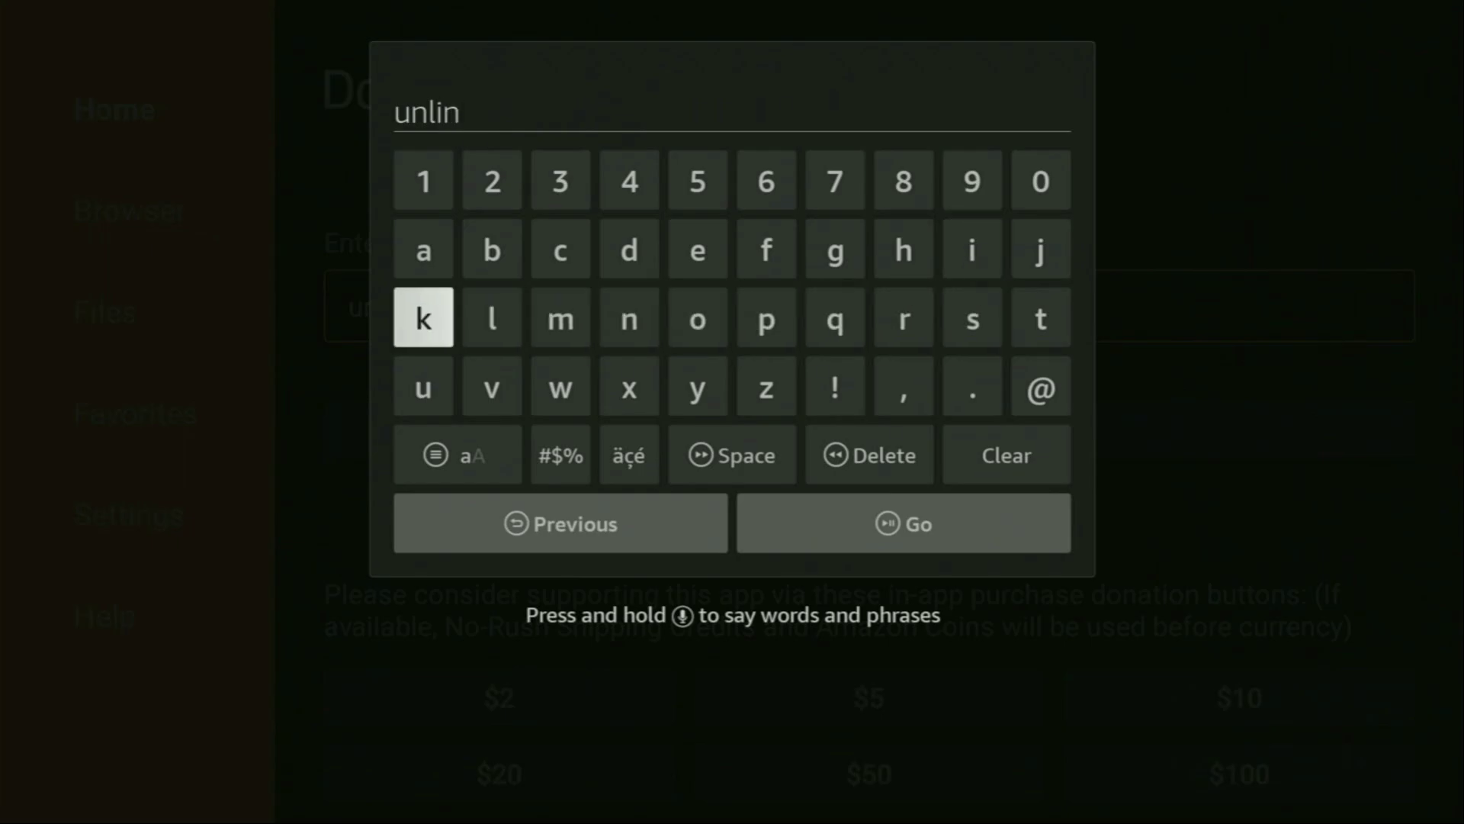
key(Return)
key(Up)
key(Right)
key(Right)
key(Right)
key(Right)
key(Return)
key(Left)
key(Return)
key(Down)
key(Down)
key(Right)
key(Right)
key(Right)
key(Right)
key(Right)
key(Return)
key(Left)
key(Left)
key(Left)
key(Left)
key(Left)
key(Left)
key(Up)
key(Return)
key(Right)
key(Right)
key(Right)
key(Right)
key(Right)
key(Right)
key(Up)
key(Return)
key(Down)
key(Left)
key(Left)
key(Left)
key(Left)
key(Left)
key(Return)
key(Left)
key(Left)
key(Left)
key(Return)
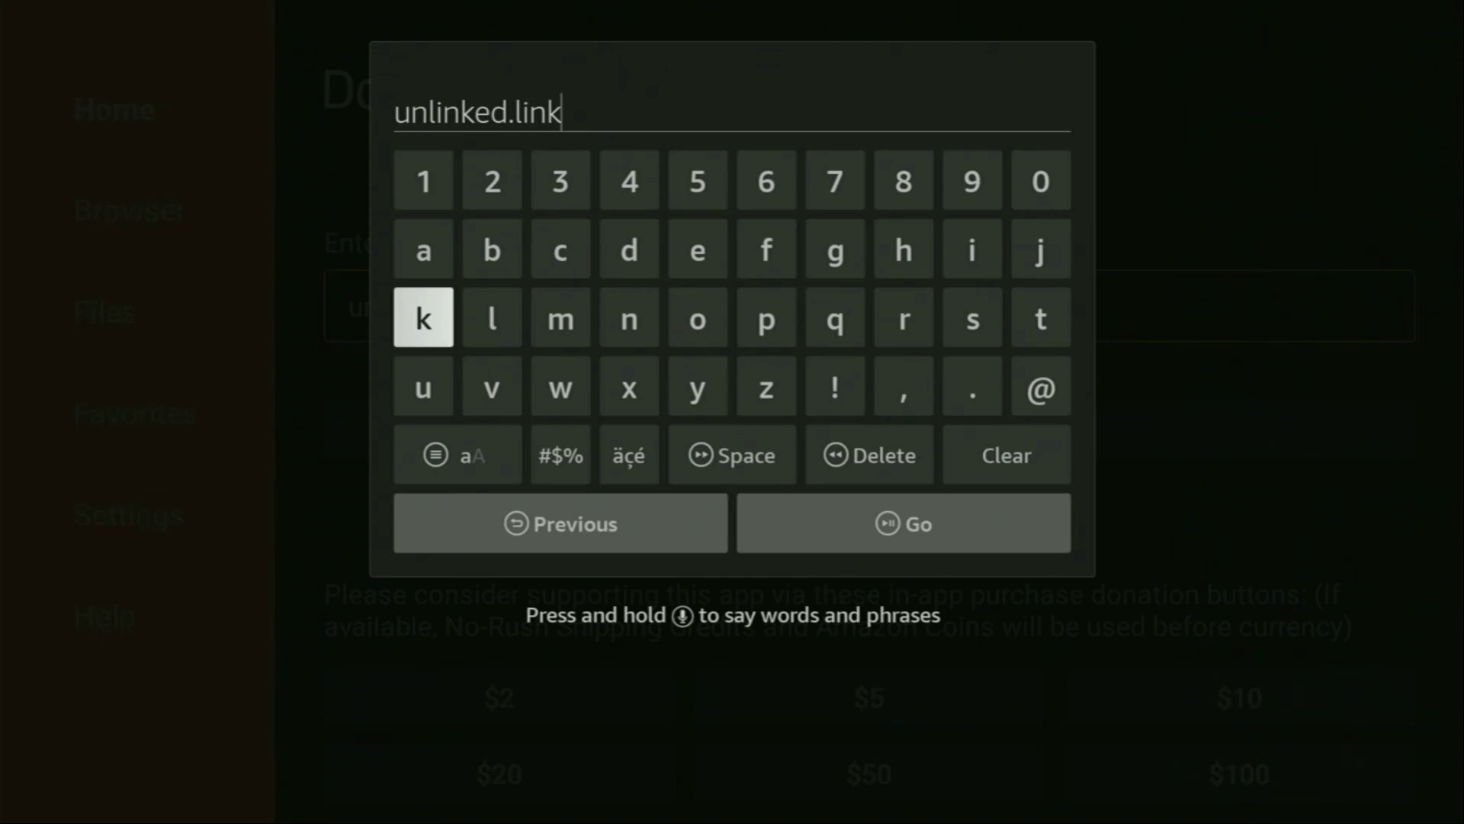
key(Down)
key(Down)
key(Down)
key(Right)
key(Return)
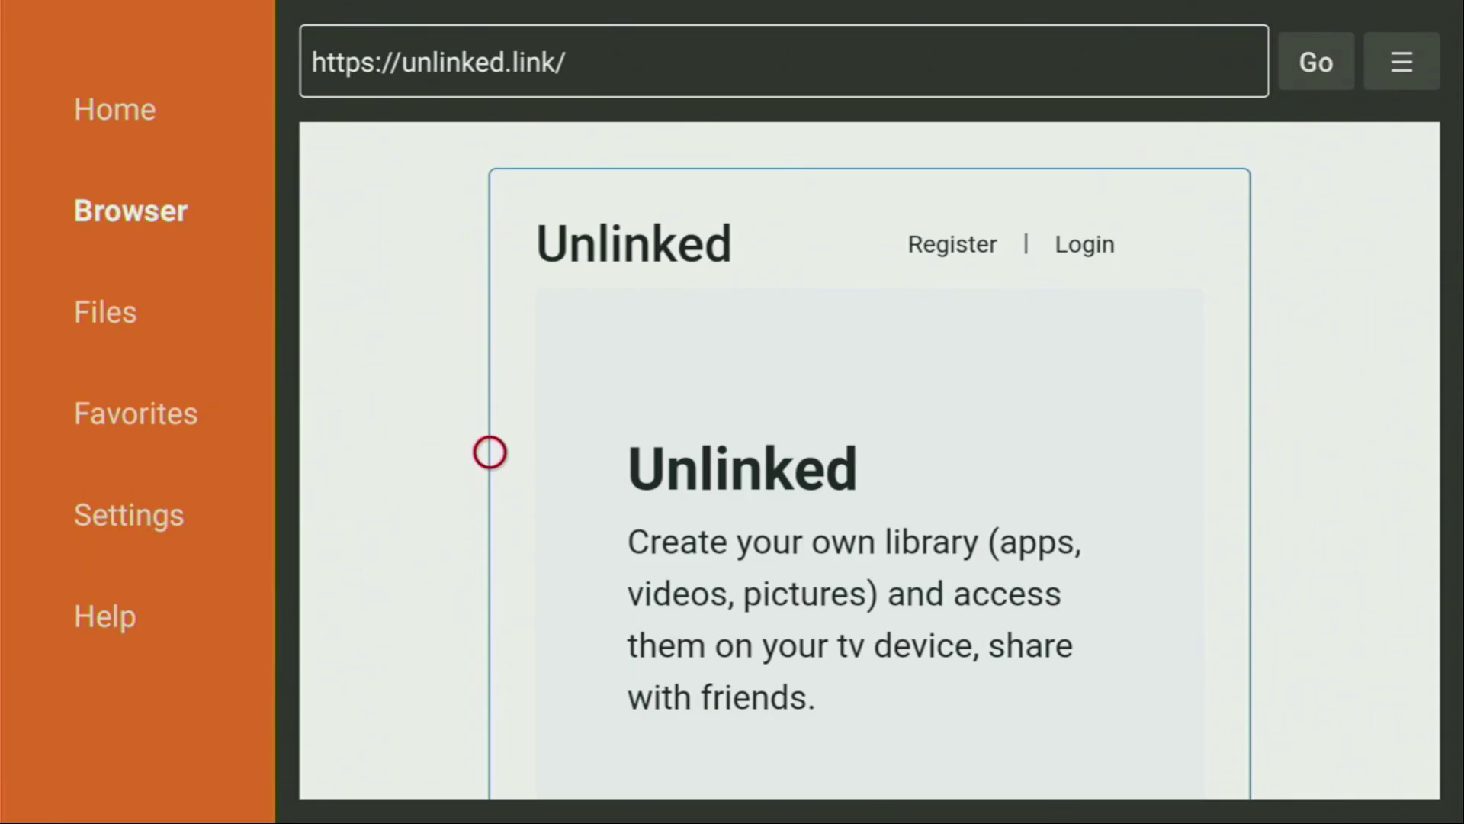
- Download and install the Android APK from the Unlinked page, finishing the installation without opening the app
scroll(490, 768, down, 5)
scroll(489, 768, down, 5)
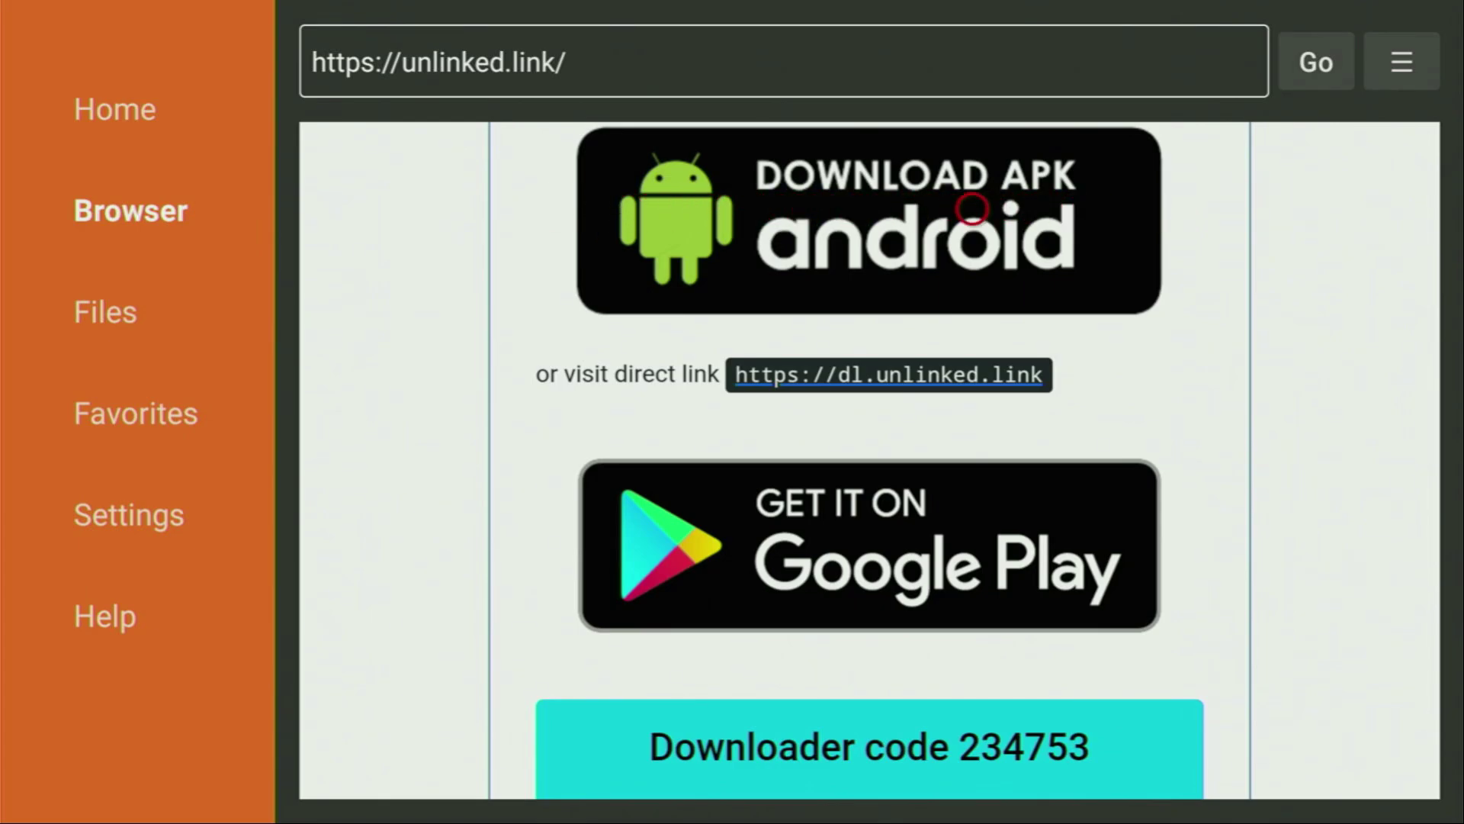
click(968, 209)
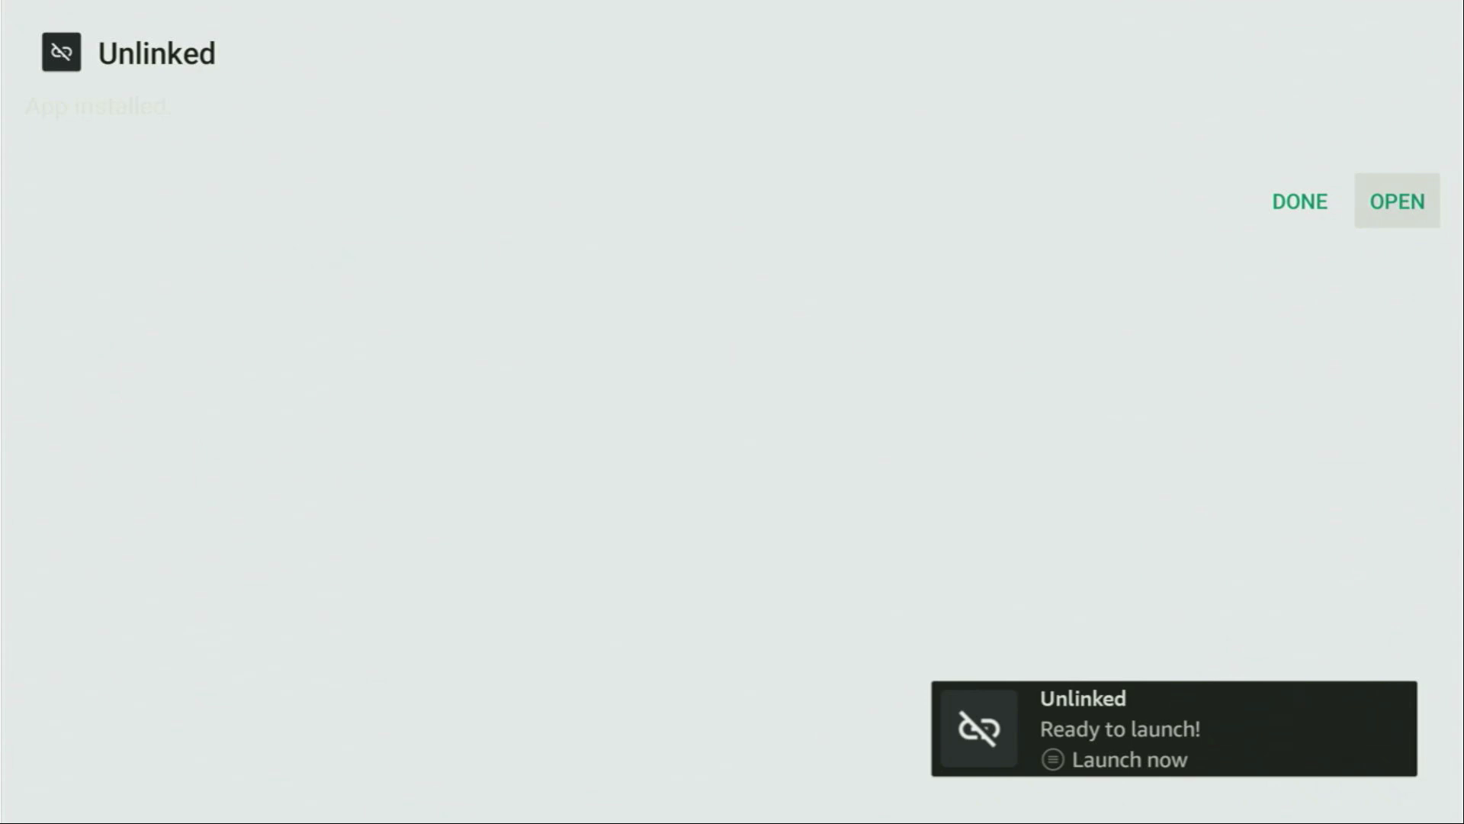
key(Left)
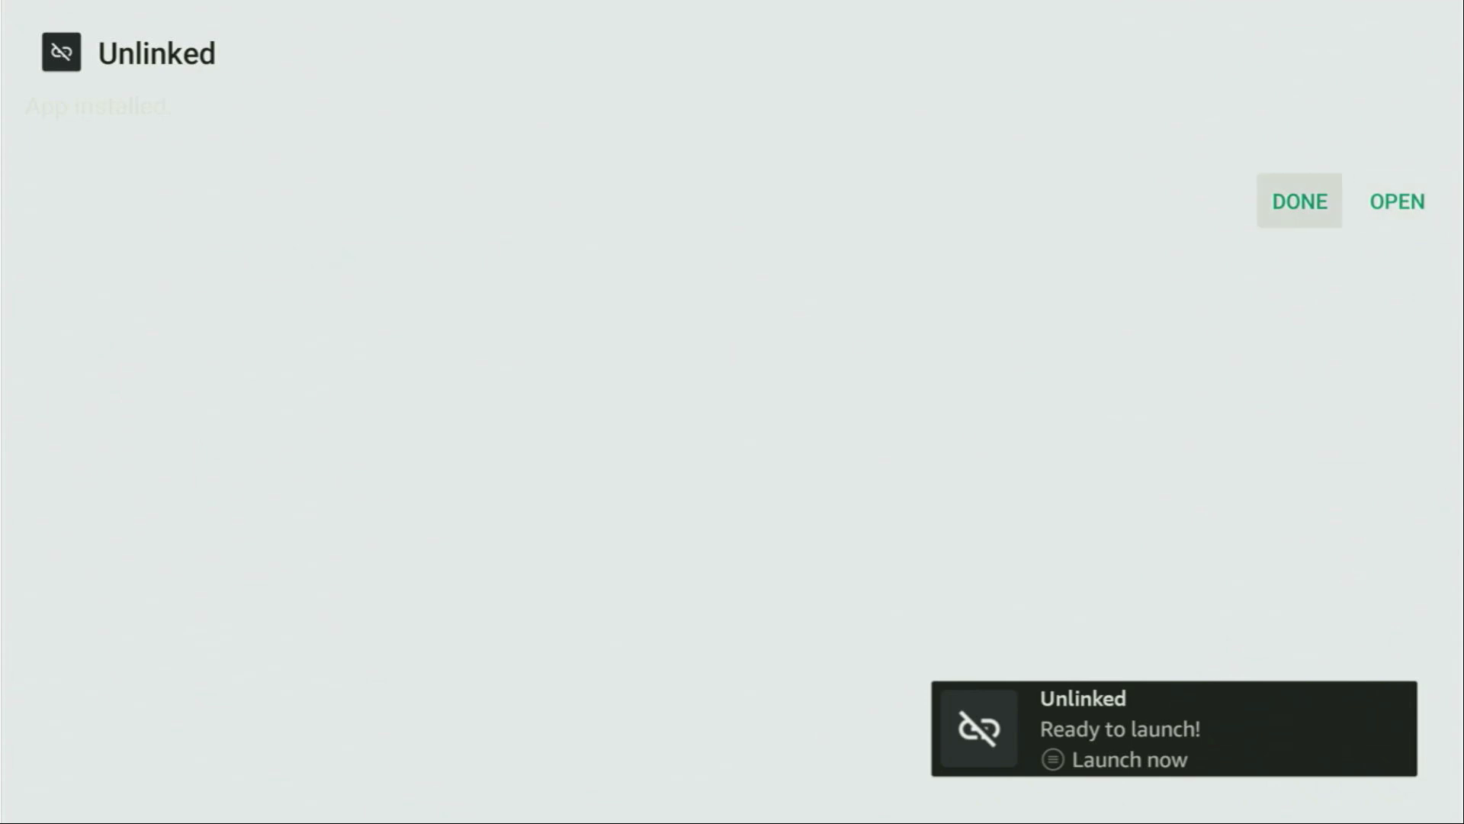
key(Return)
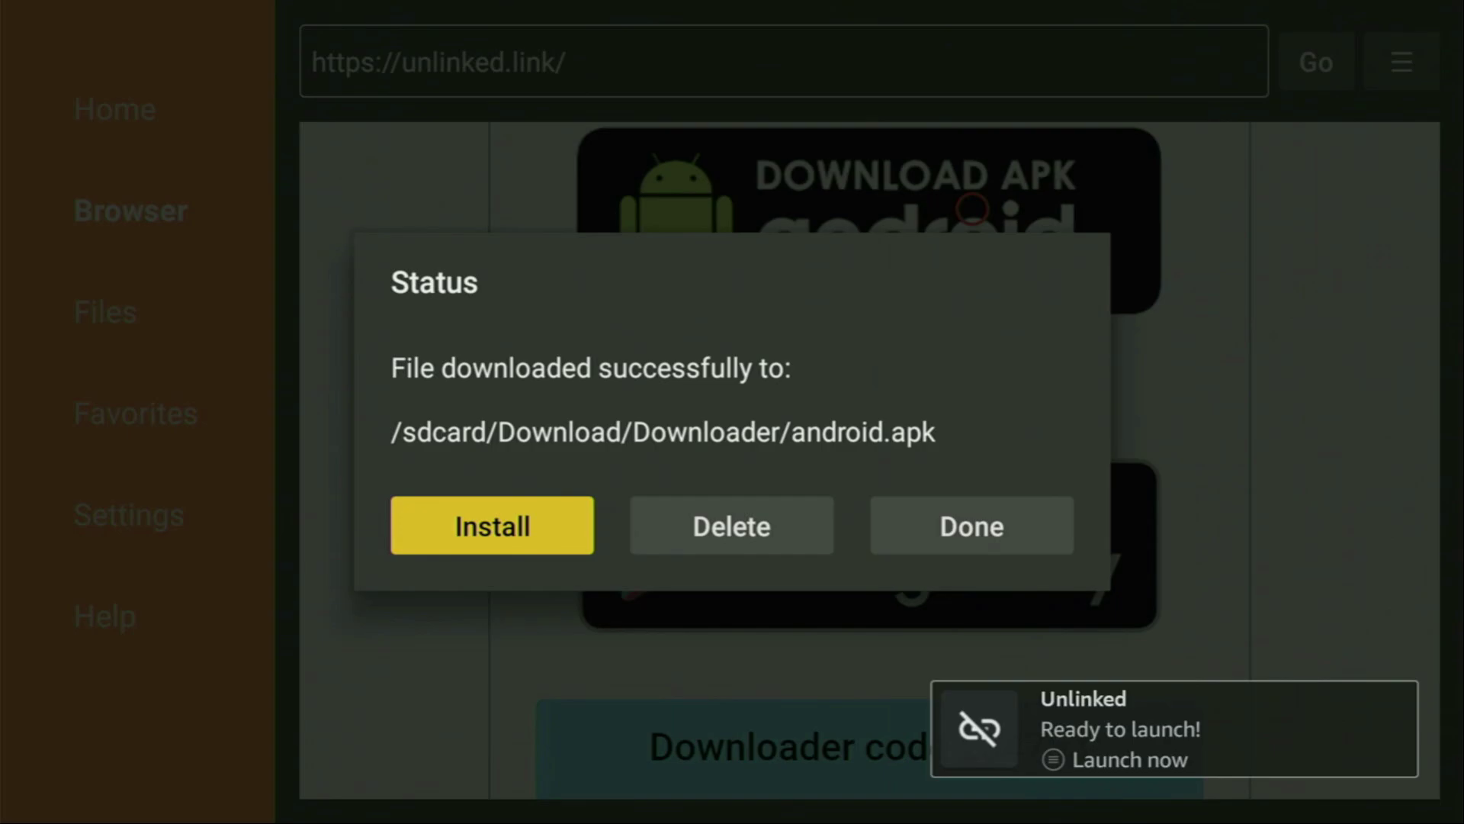
- Delete the downloaded installer file android.apk from the Downloader folder and confirm the deletion
key(Right)
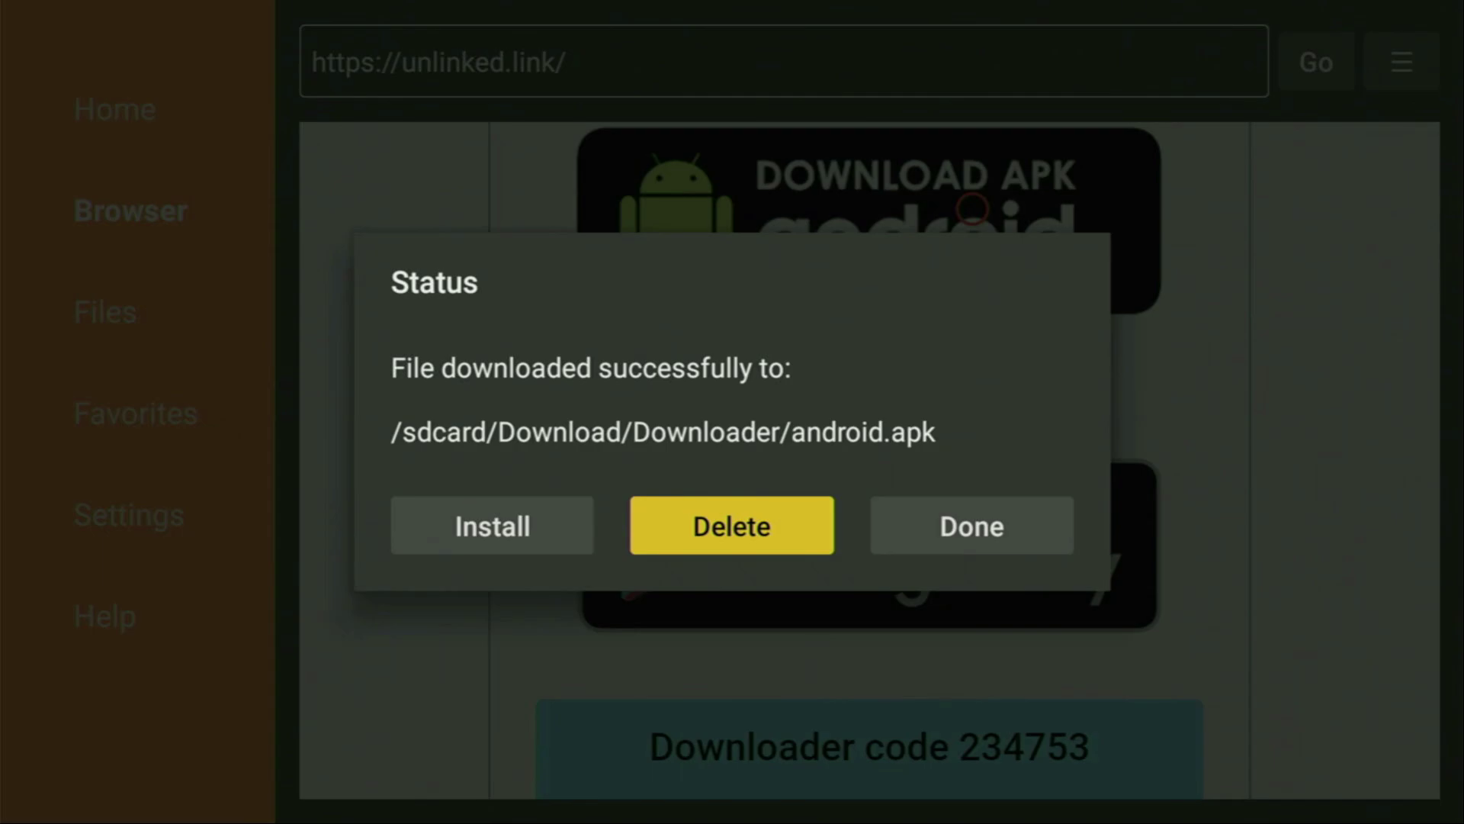
key(Return)
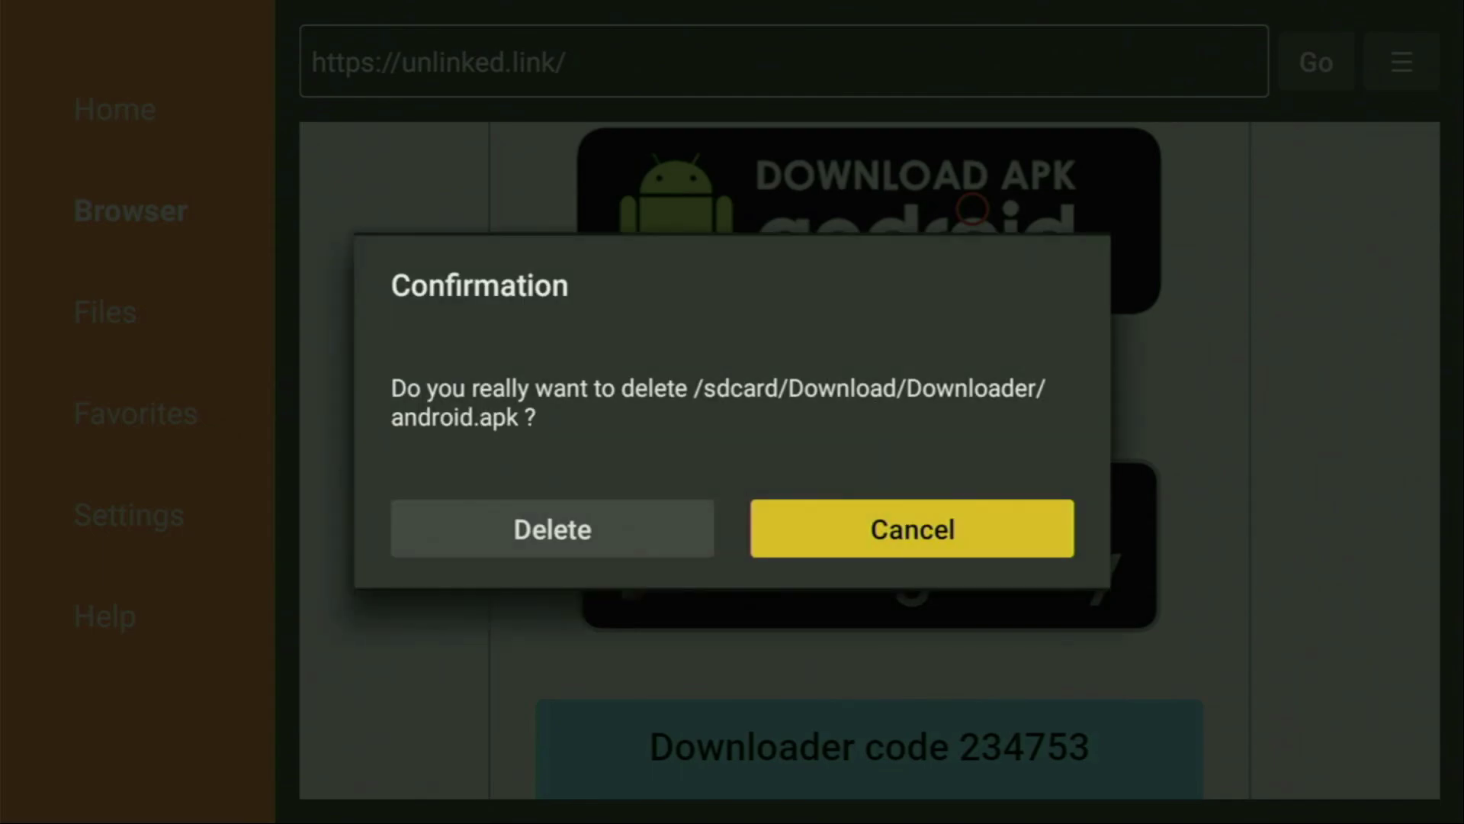
key(Left)
key(Return)
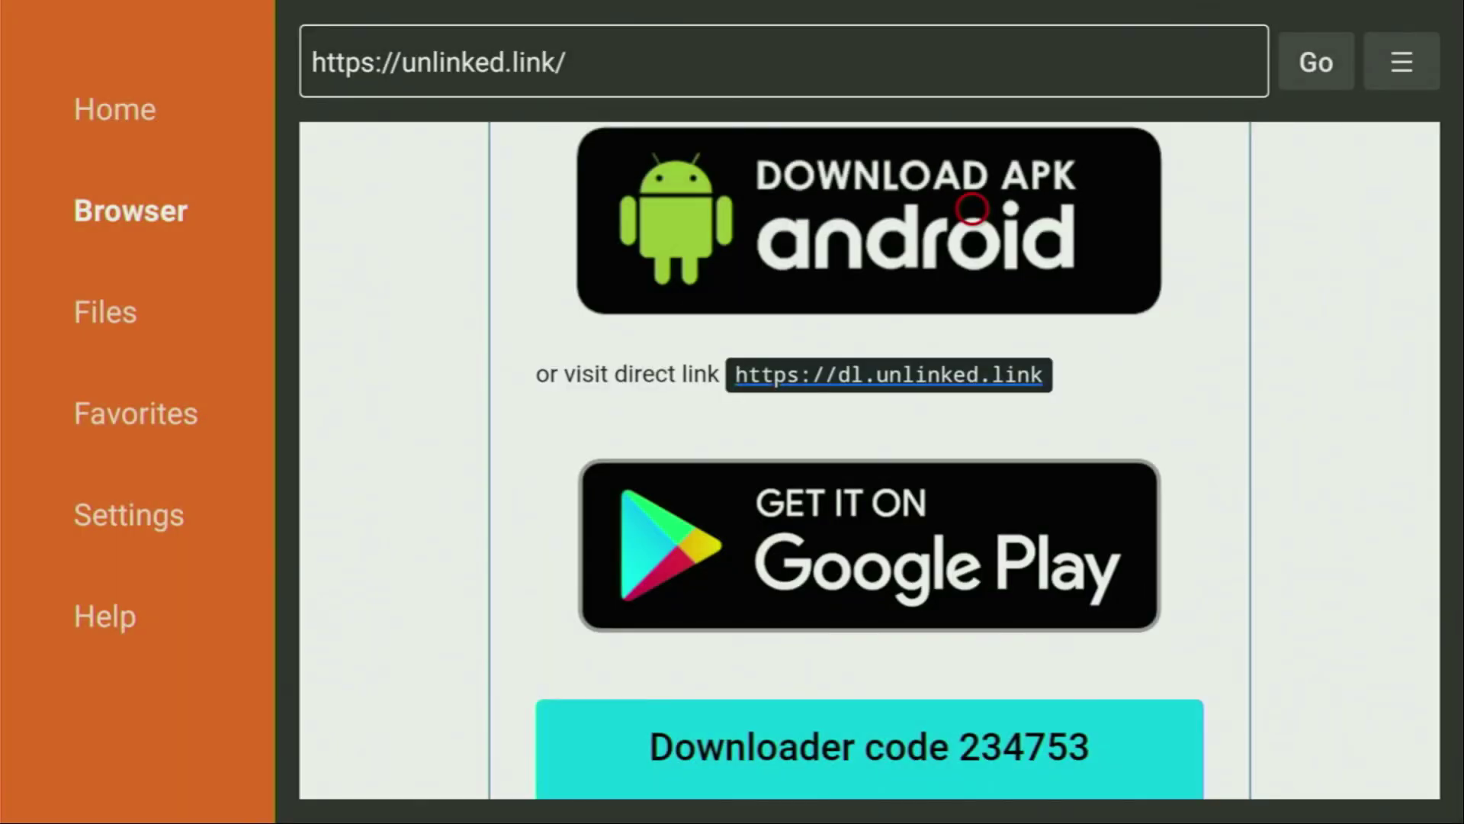
- Return to the home screen and open the My Fire TV section of the device settings
key(Home)
key(Right)
key(Right)
key(Right)
key(Right)
key(Right)
key(Right)
key(Right)
key(Right)
key(Right)
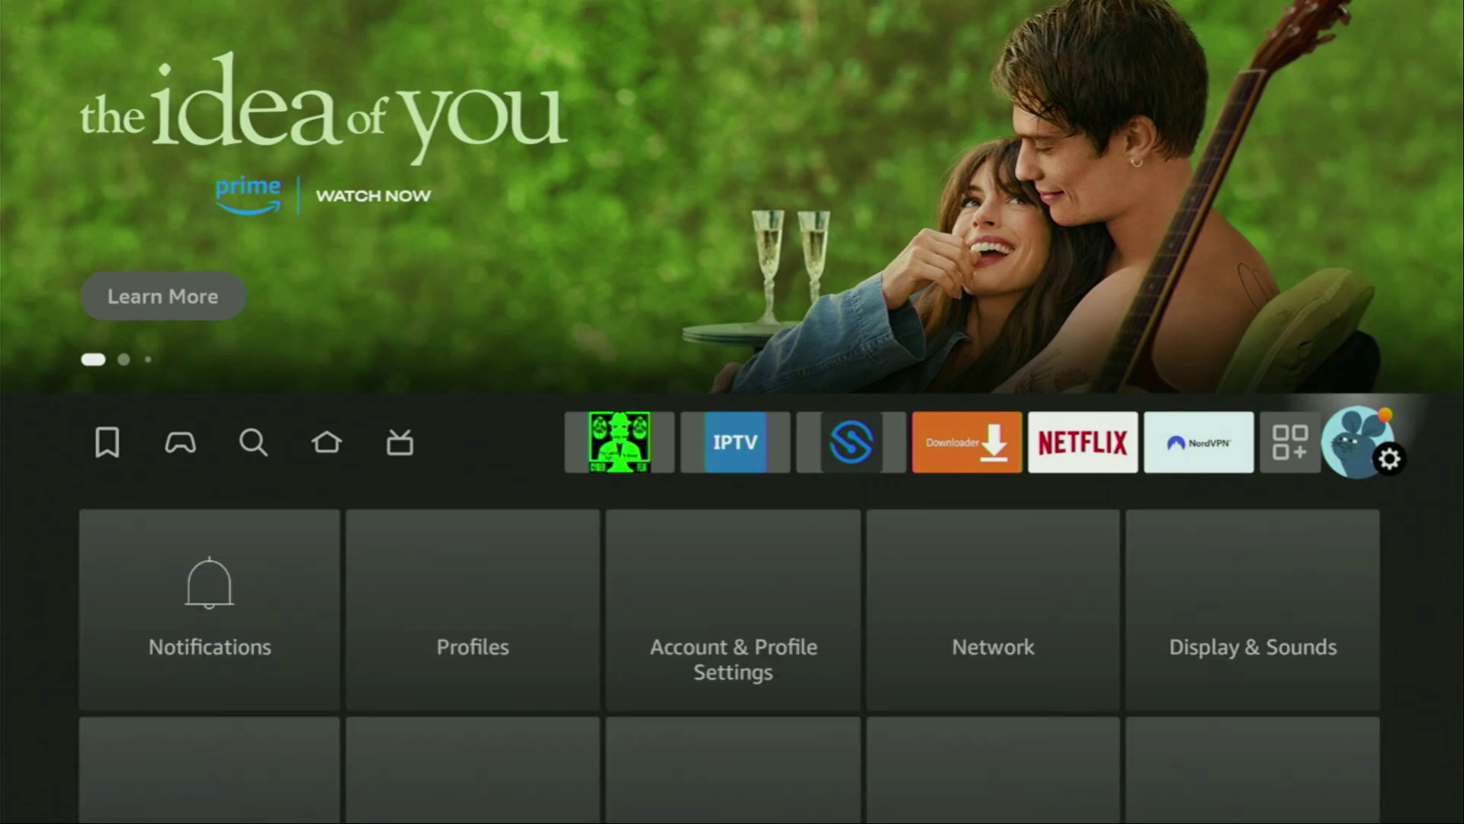
key(Down)
key(Down)
key(Down)
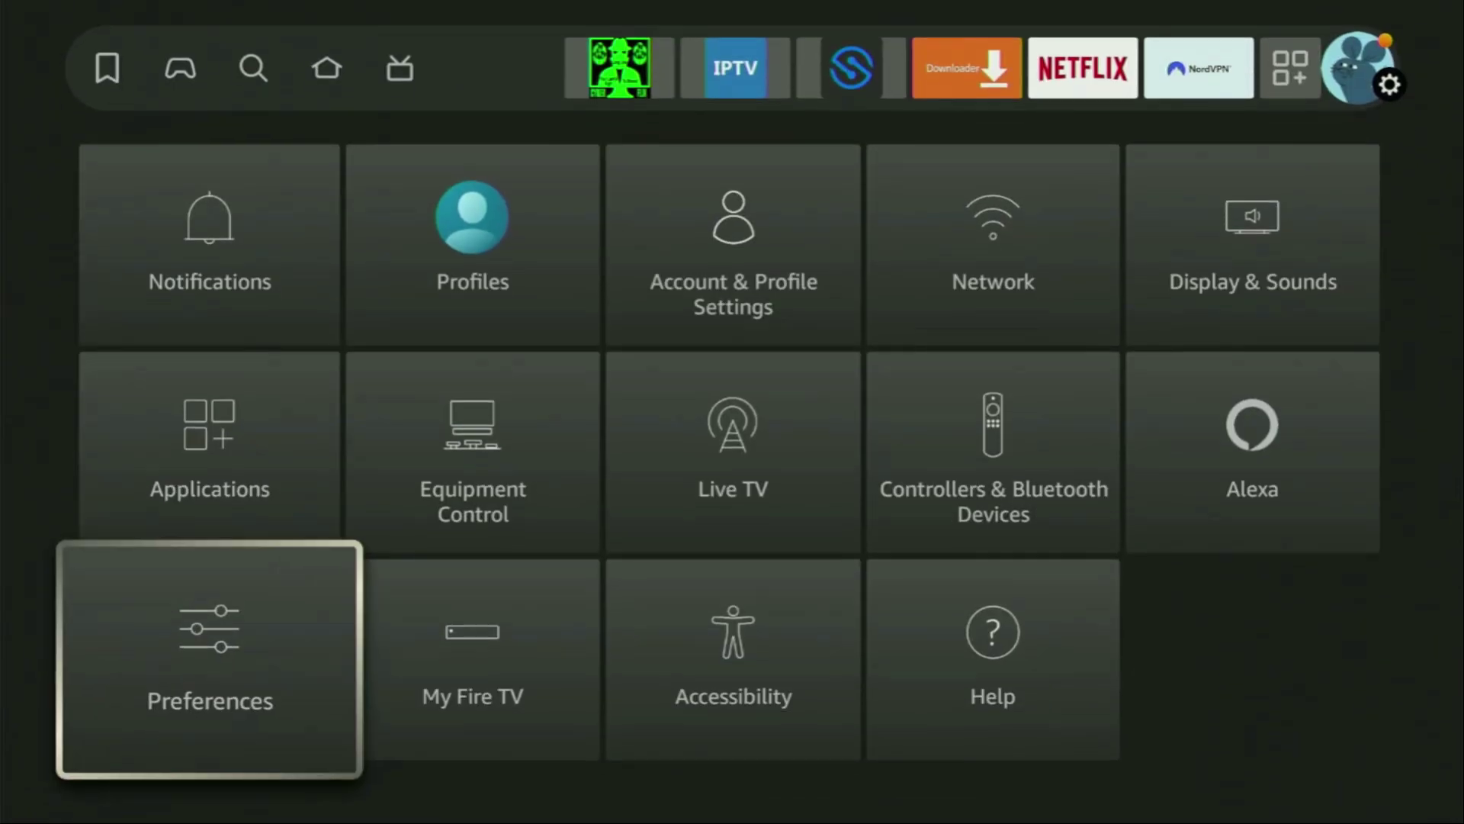
key(Right)
key(Return)
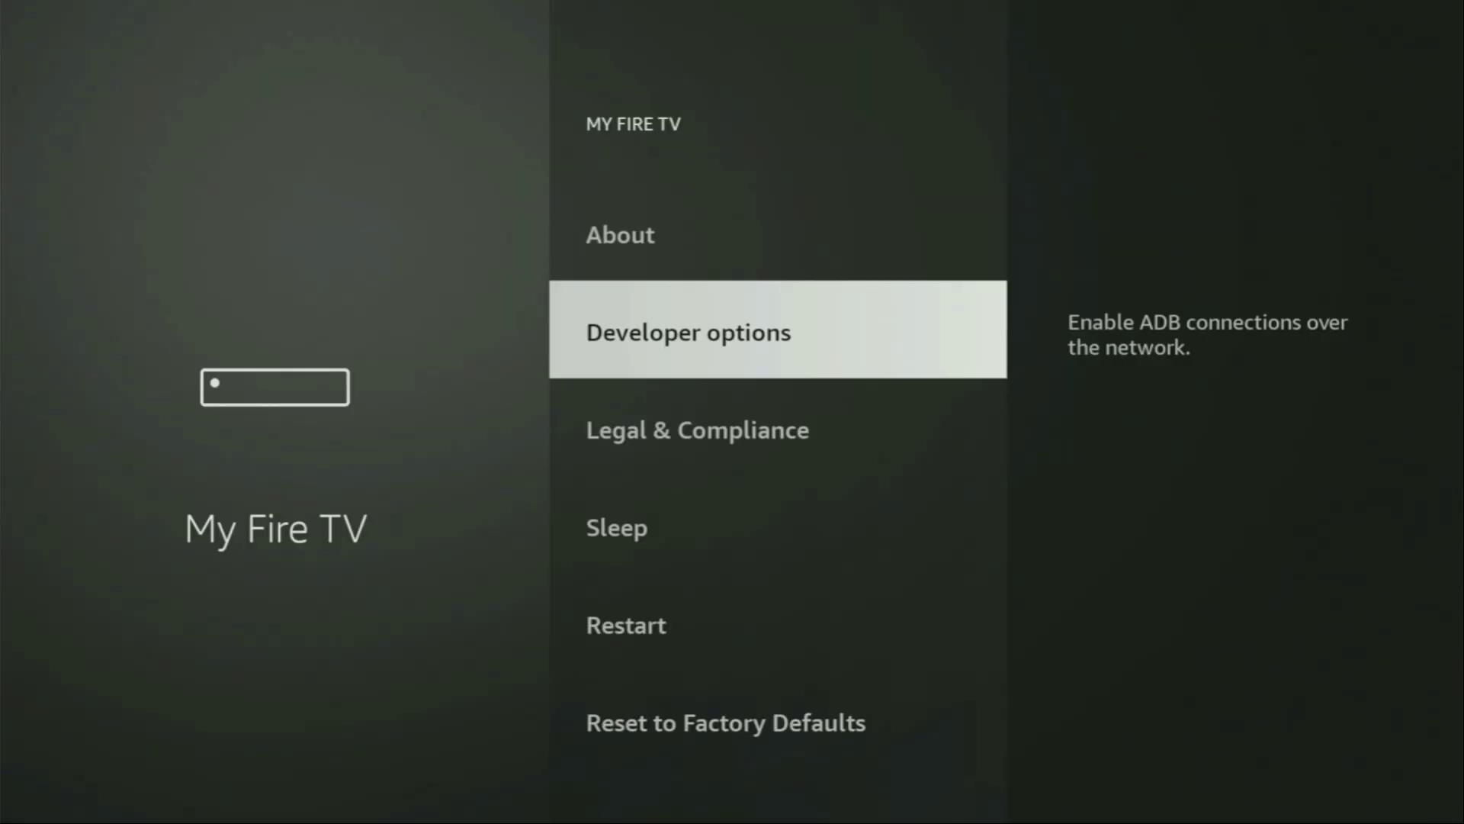
- Allow the Unlinked app to install unknown apps in the Fire TV developer options
key(Return)
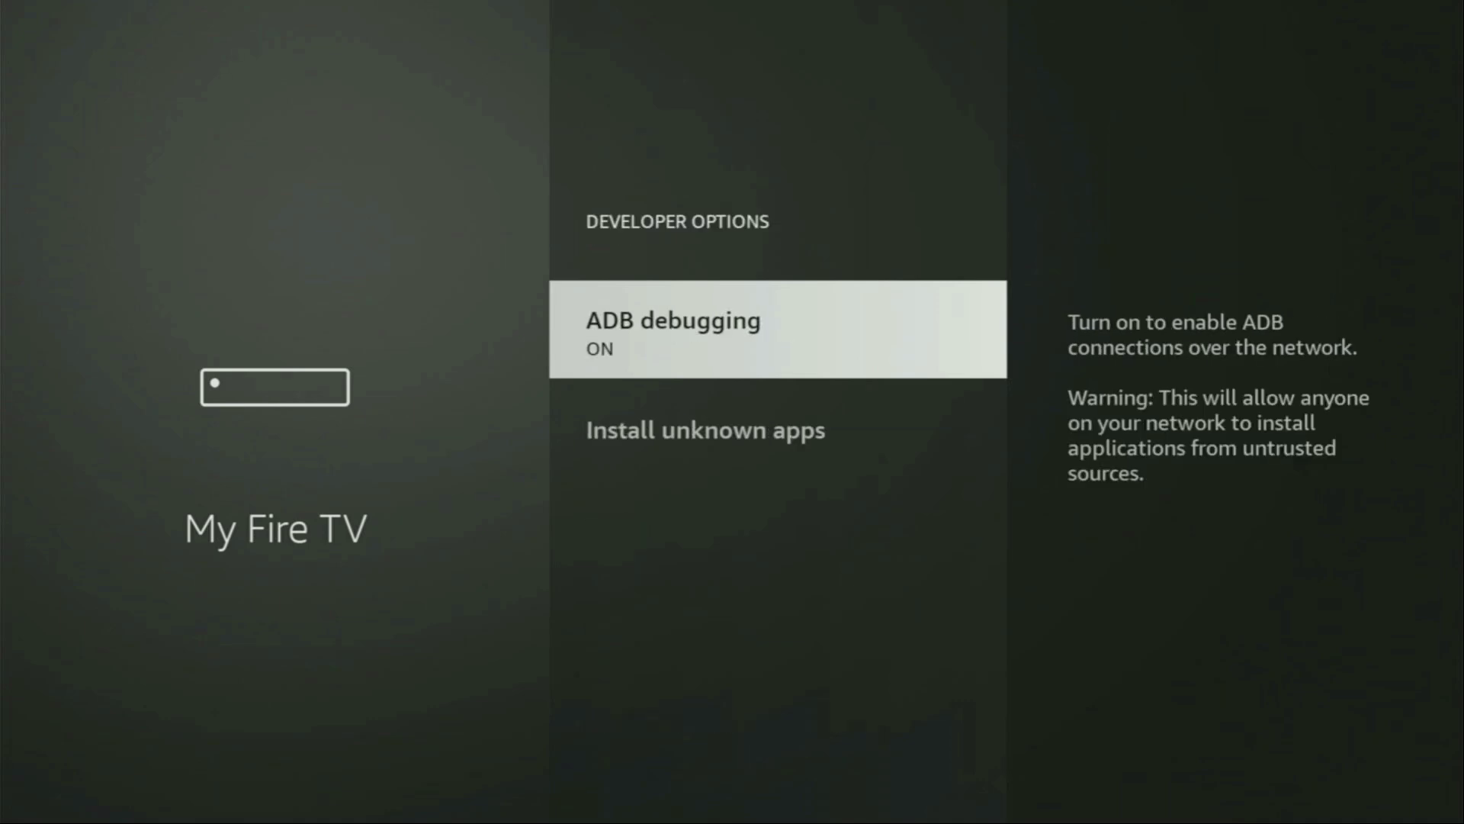
key(Down)
key(Return)
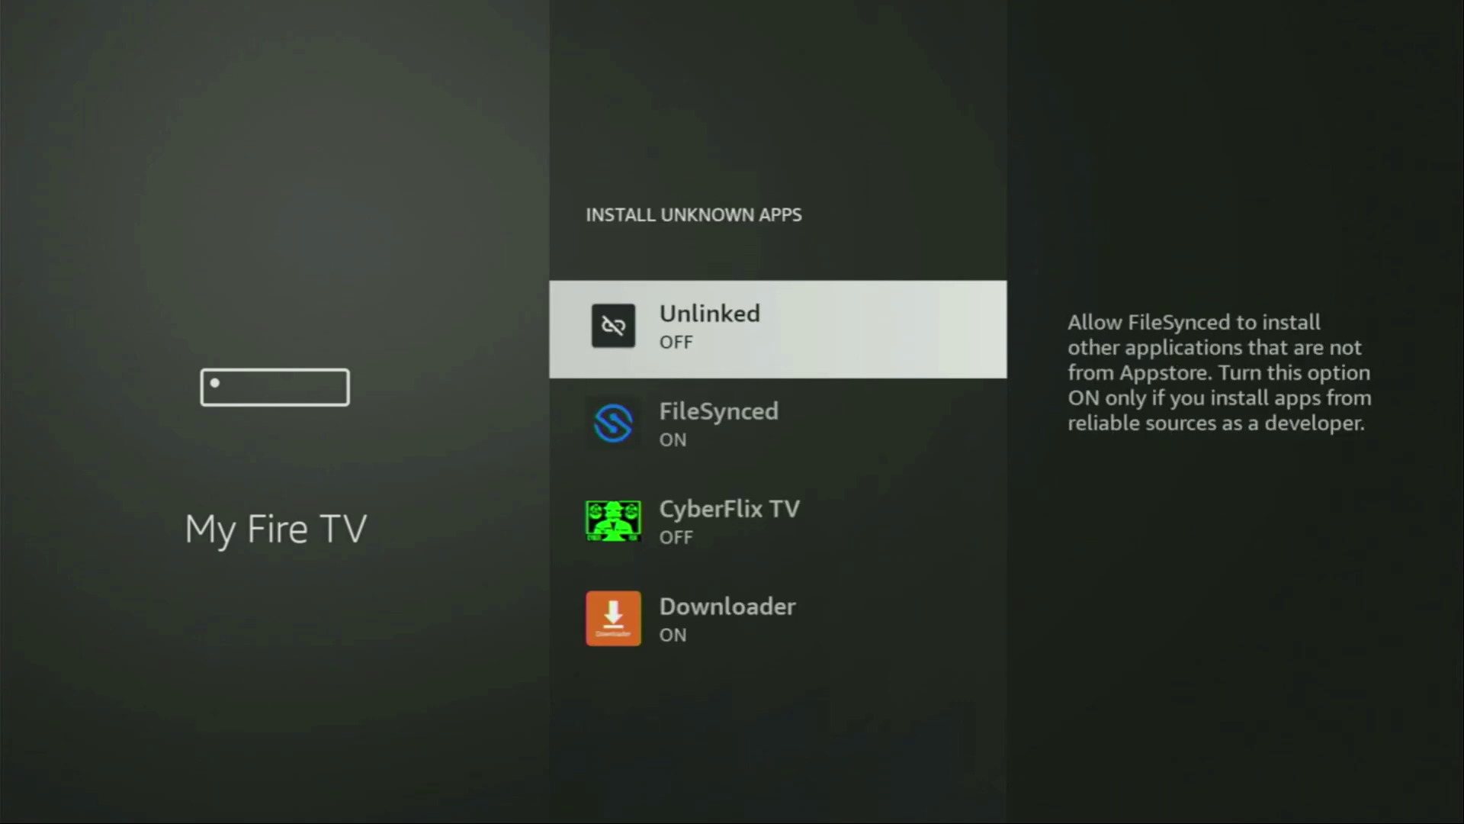
key(Return)
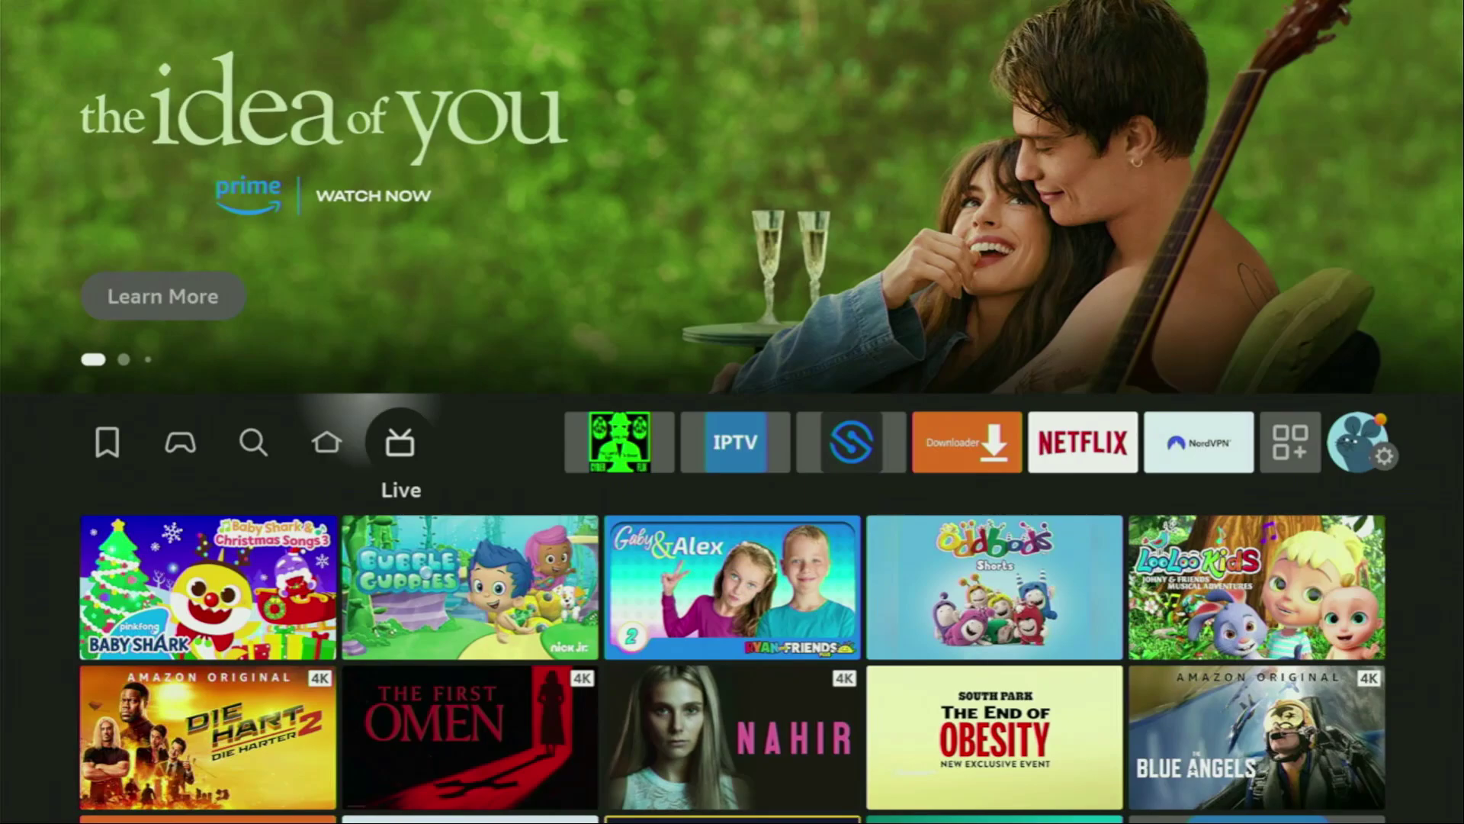
- Return to the home screen and open the full Your Apps & Channels list
key(Right)
key(Right)
key(Right)
key(Right)
key(Right)
key(Right)
key(Right)
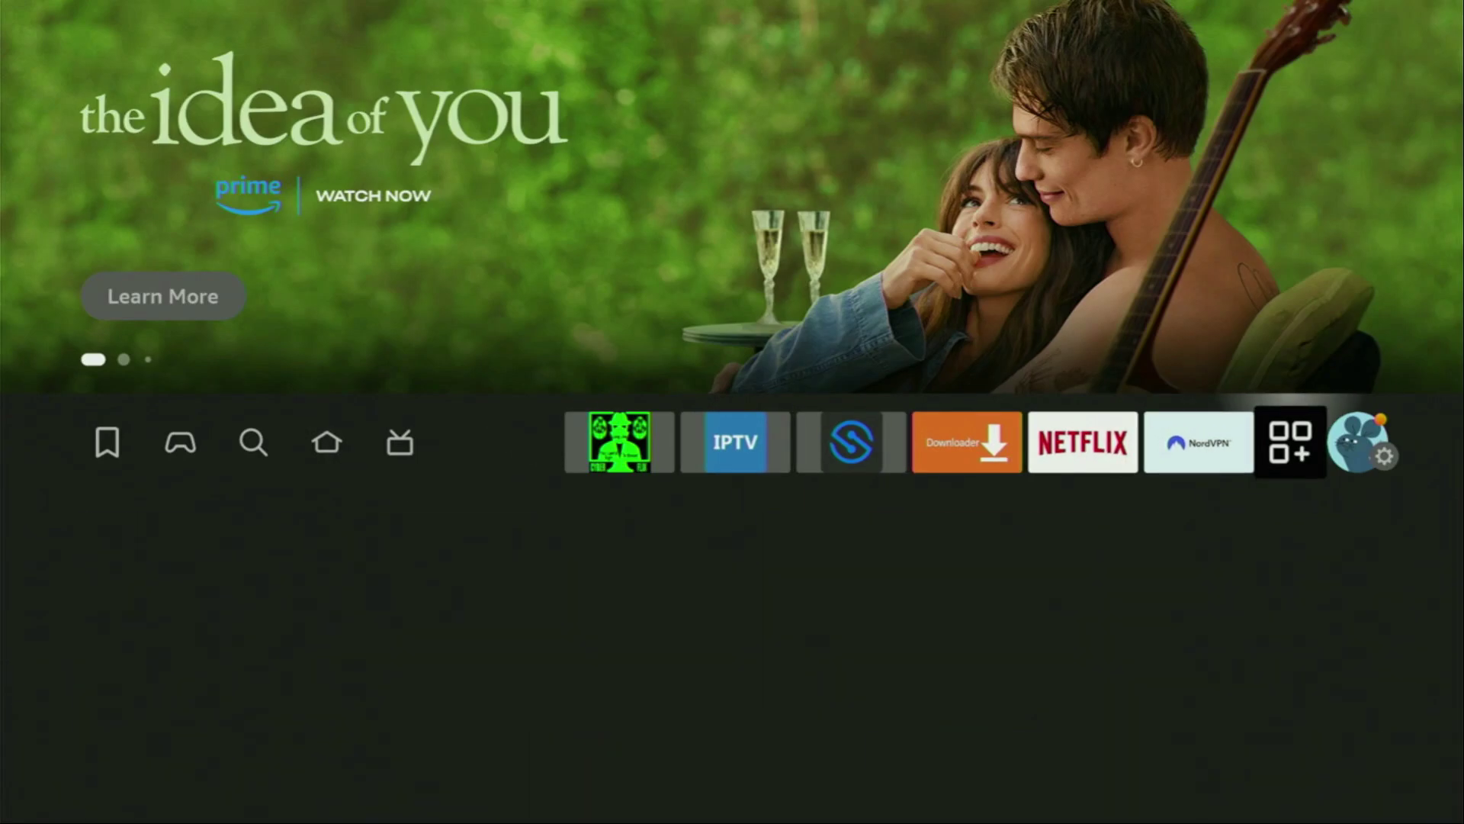
key(Return)
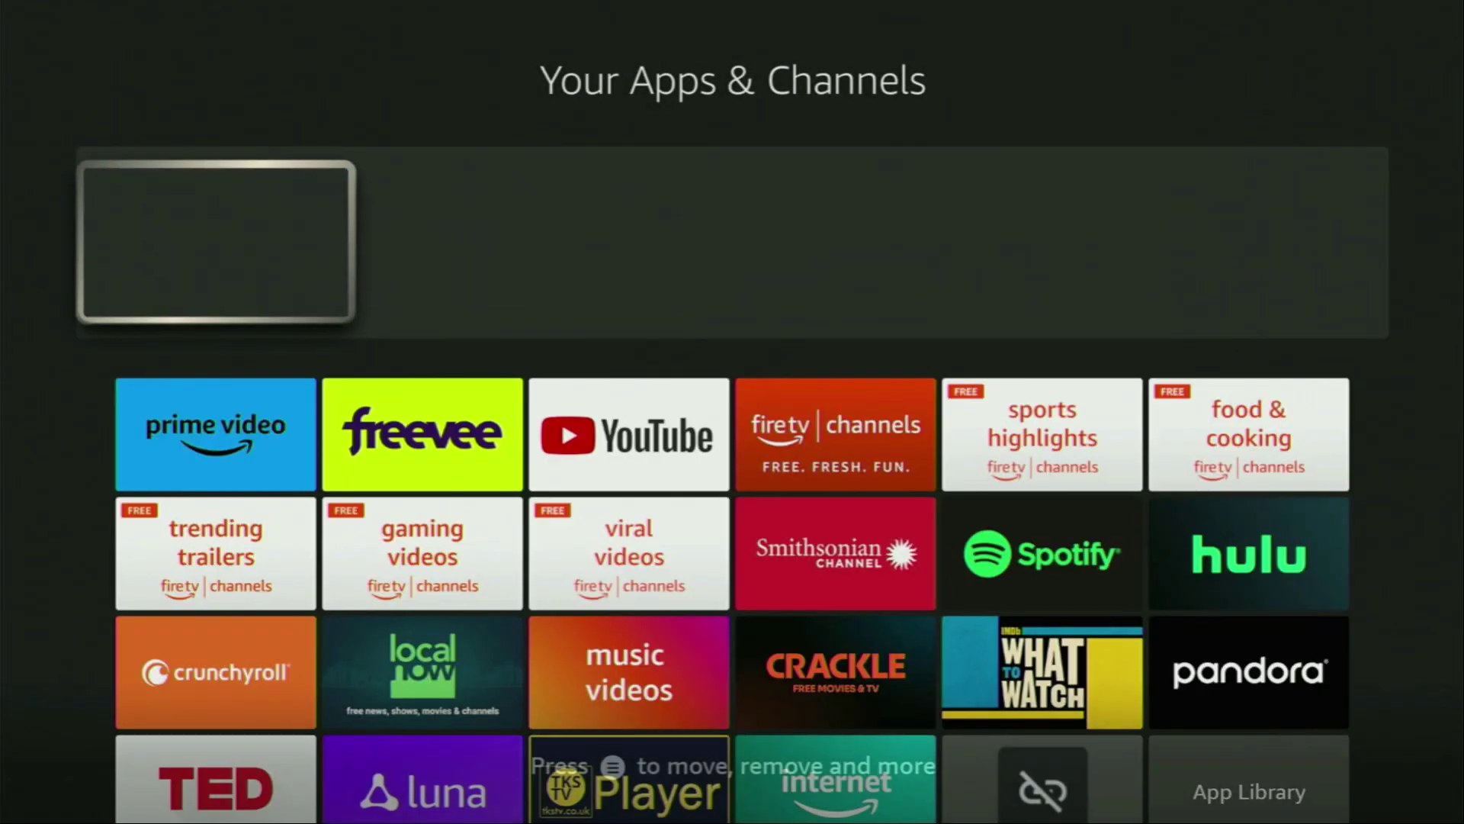
- Move the Unlinked app to the front of Your Apps & Channels
key(Down)
key(Down)
key(Down)
key(Down)
key(Right)
key(Right)
key(Right)
key(Right)
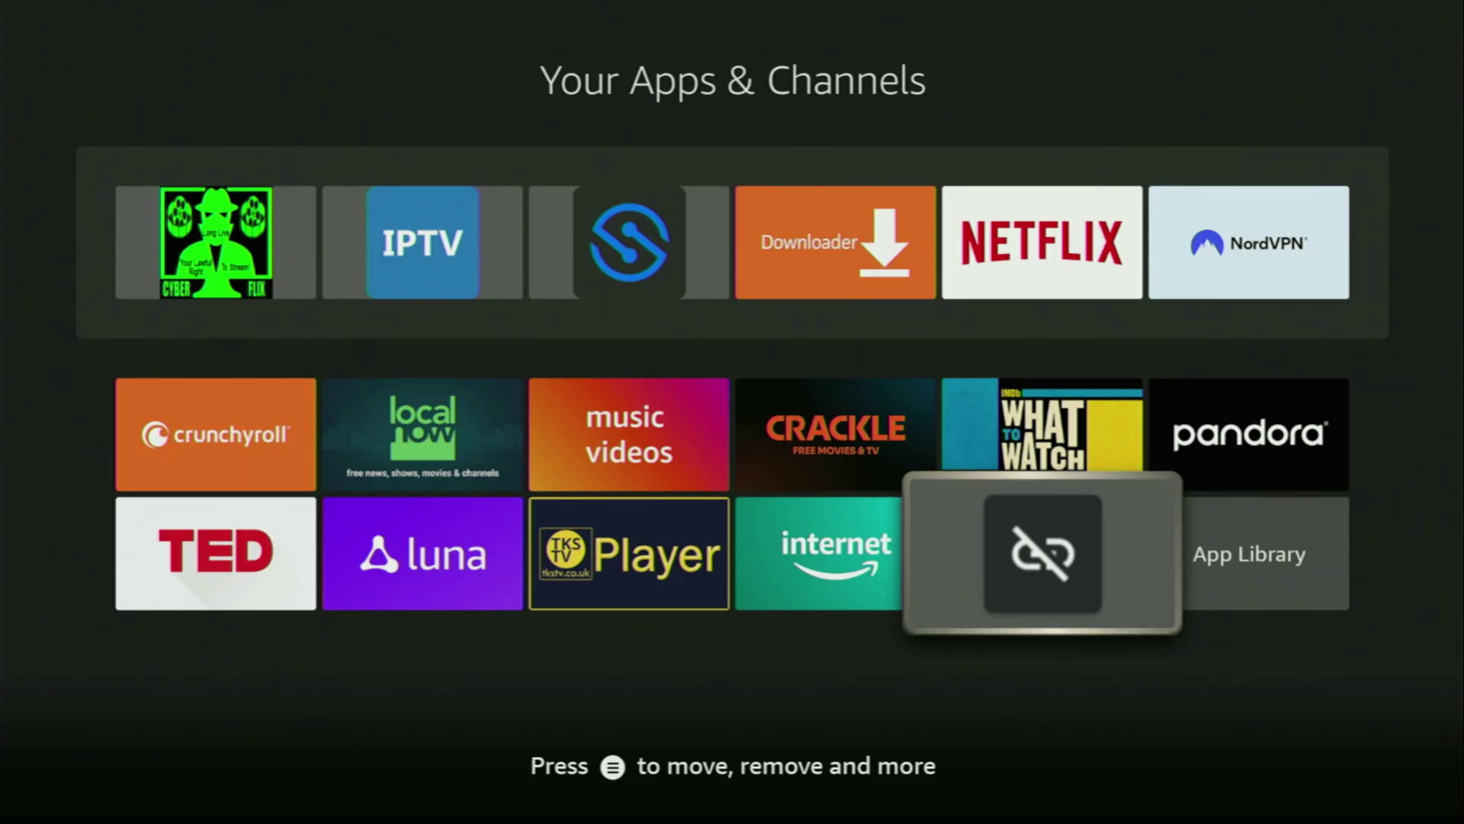
key(Menu)
key(Down)
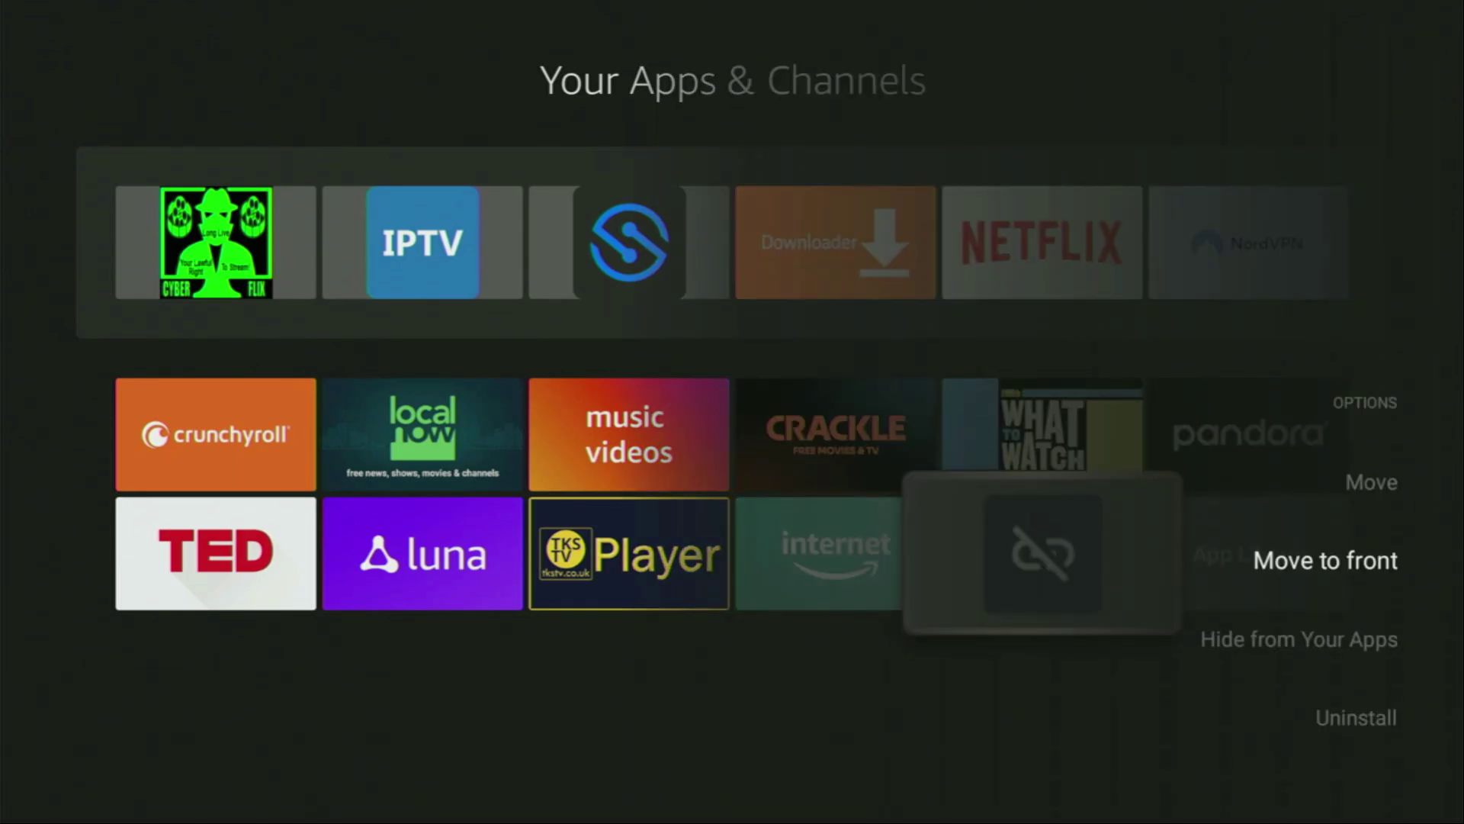
key(Return)
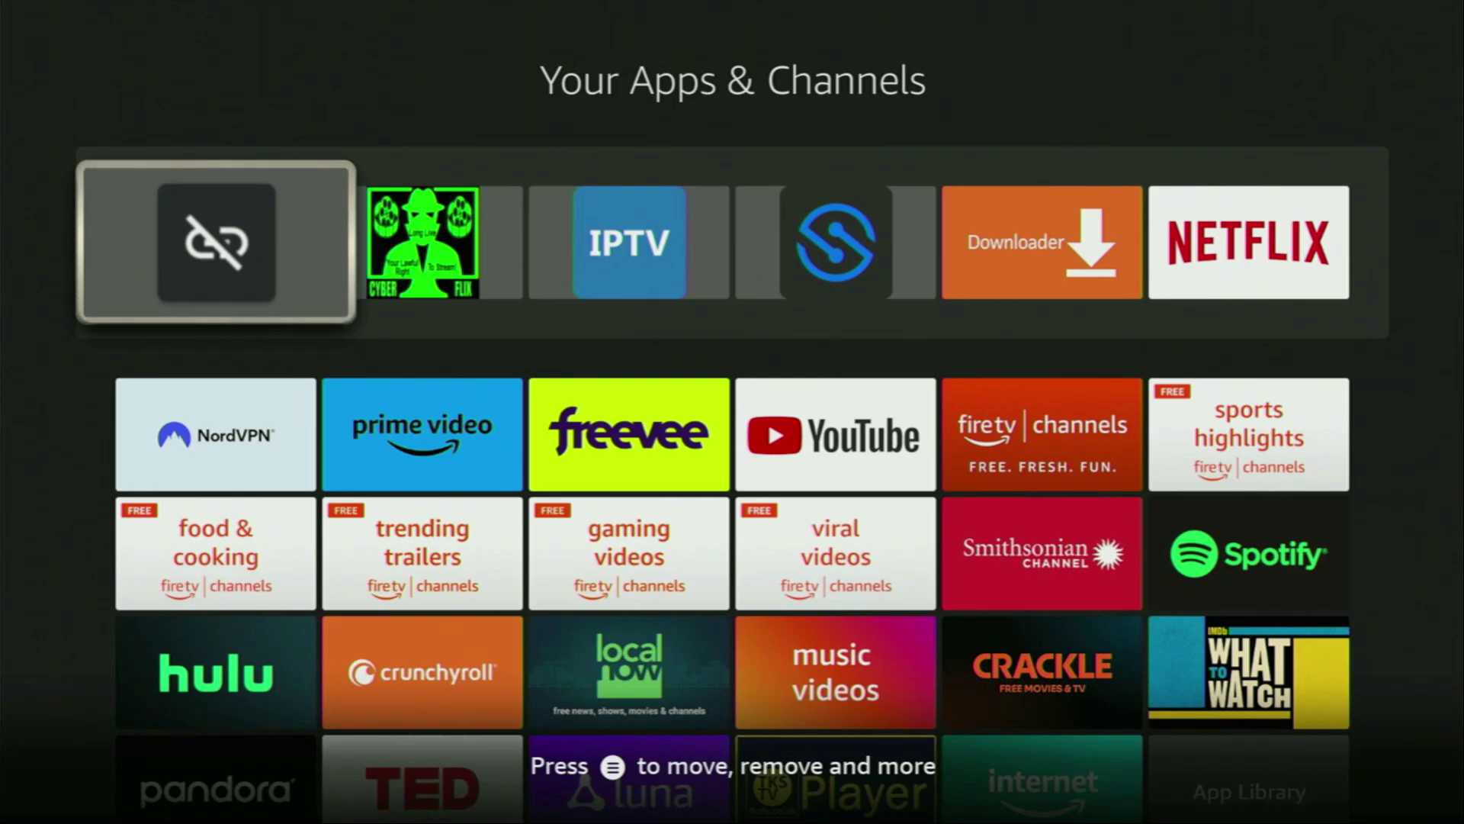
key(Down)
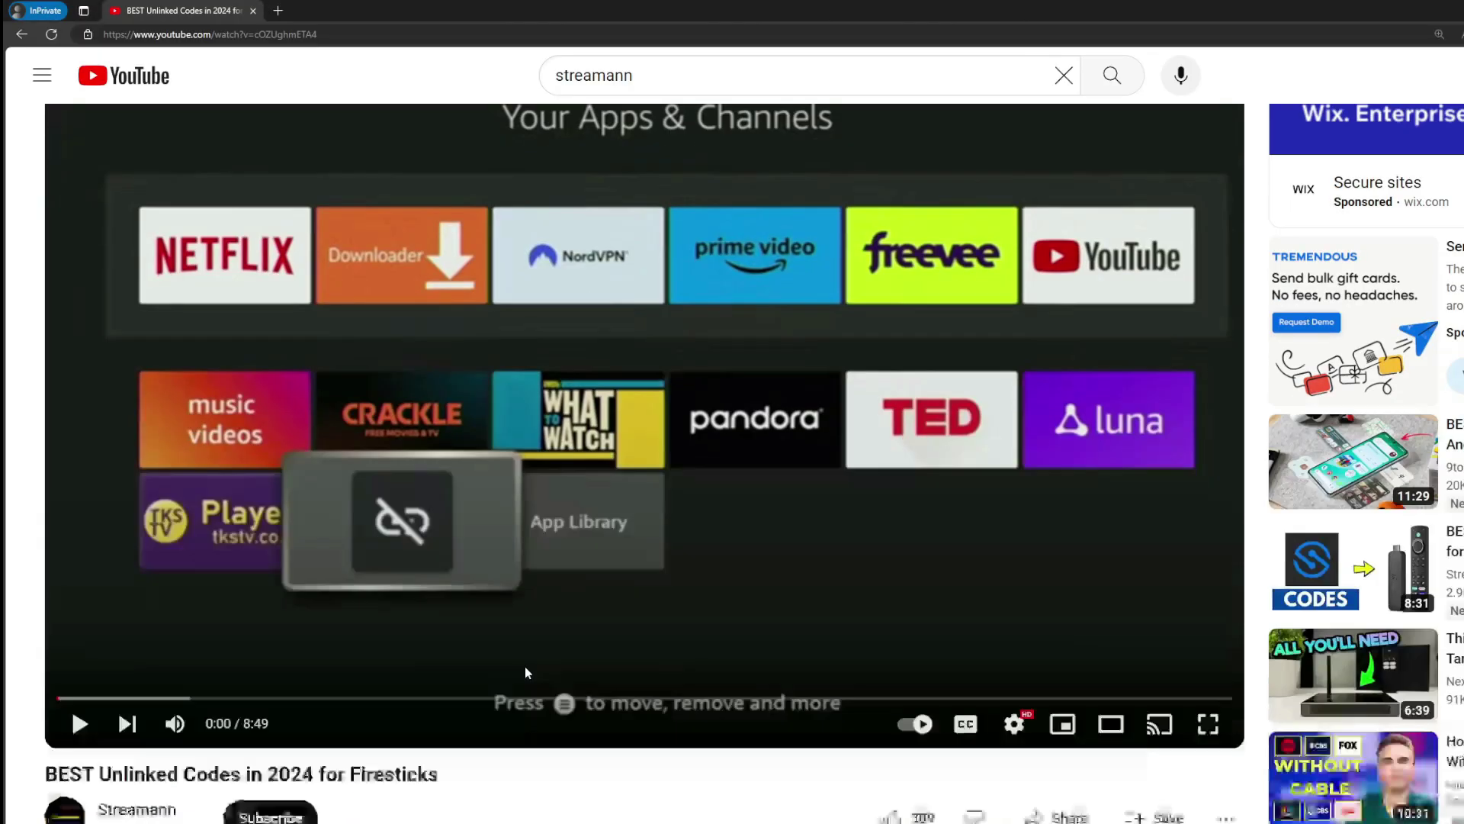
- Switch to the YouTube page of BEST Unlinked Codes in 2024 for Firesticks and look through its expanded description and the area below
scroll(523, 668, down, 7)
click(501, 467)
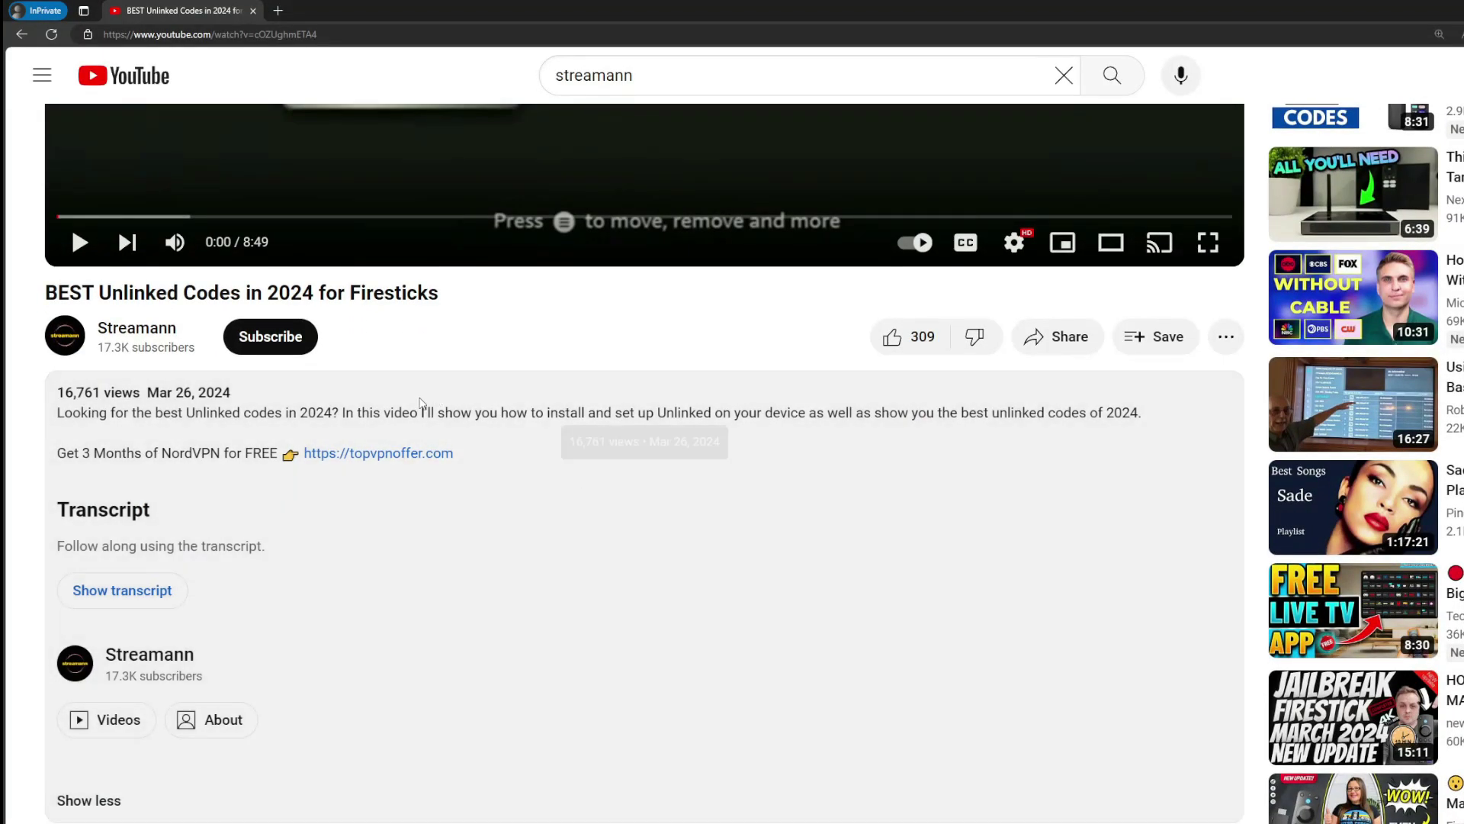
scroll(360, 477, down, 1)
scroll(360, 477, down, 4)
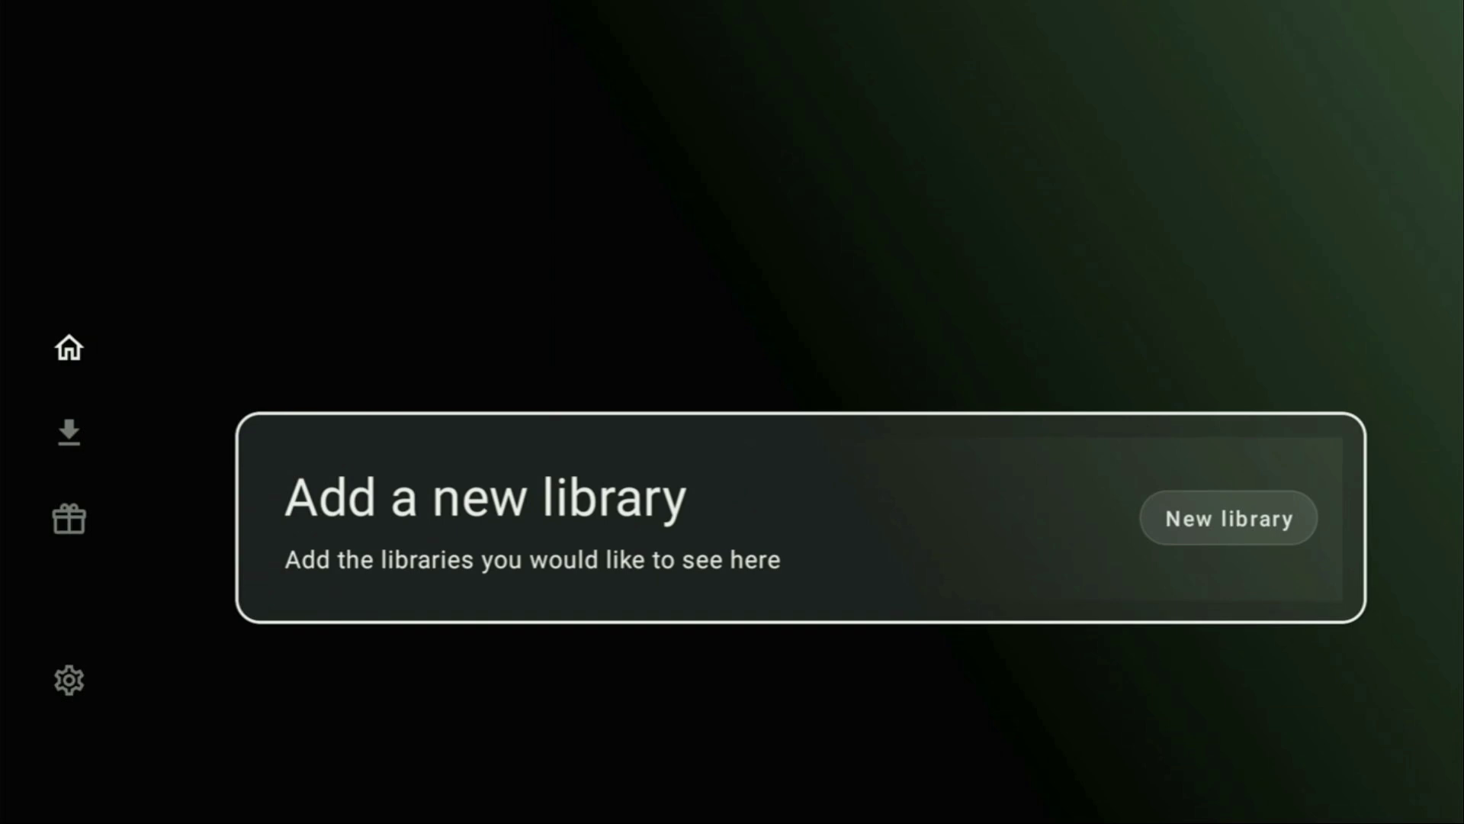
- Start adding a new library in Unlinked and enter everything as its library code
key(Return)
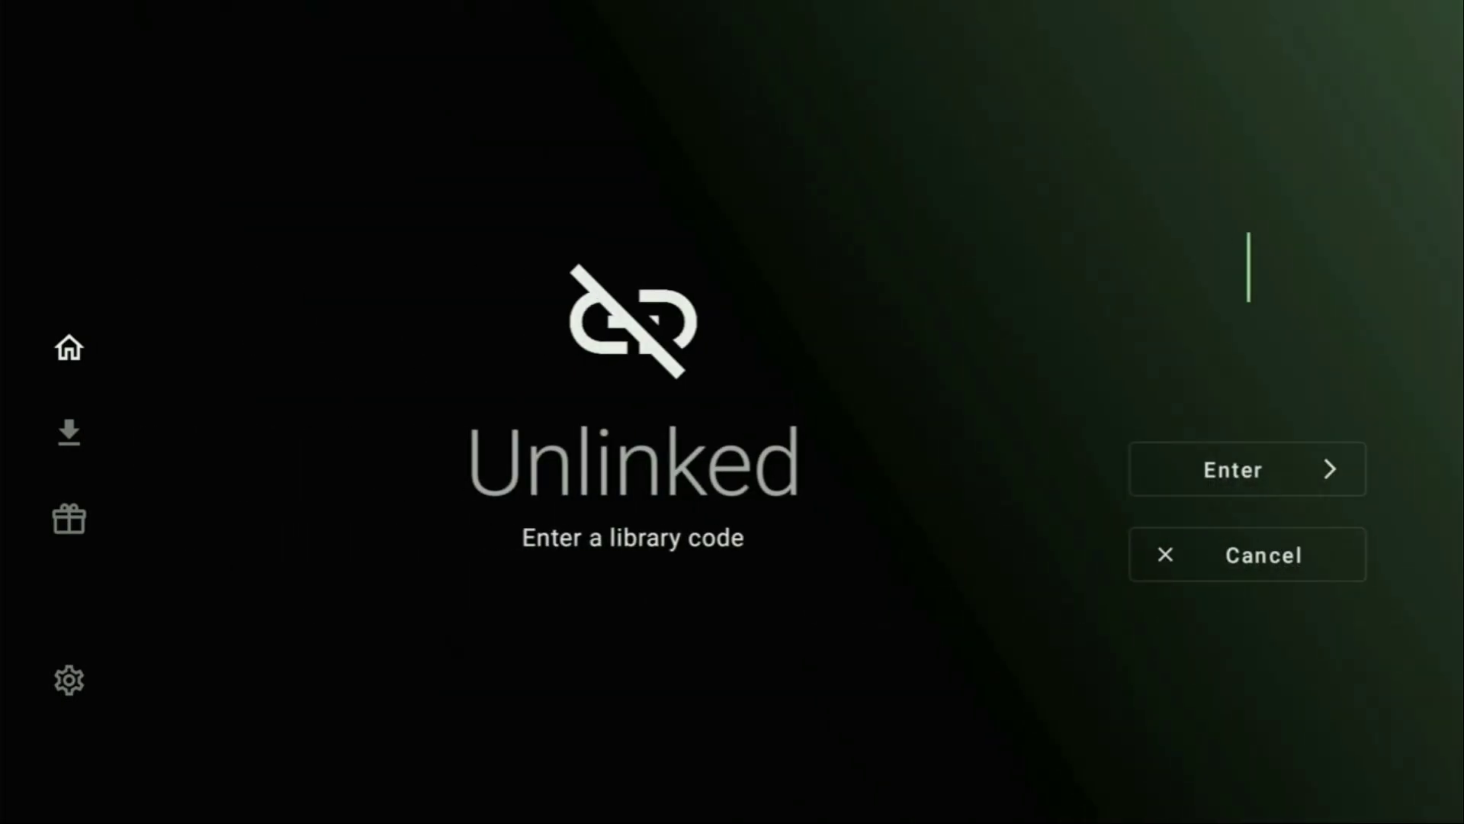
key(Return)
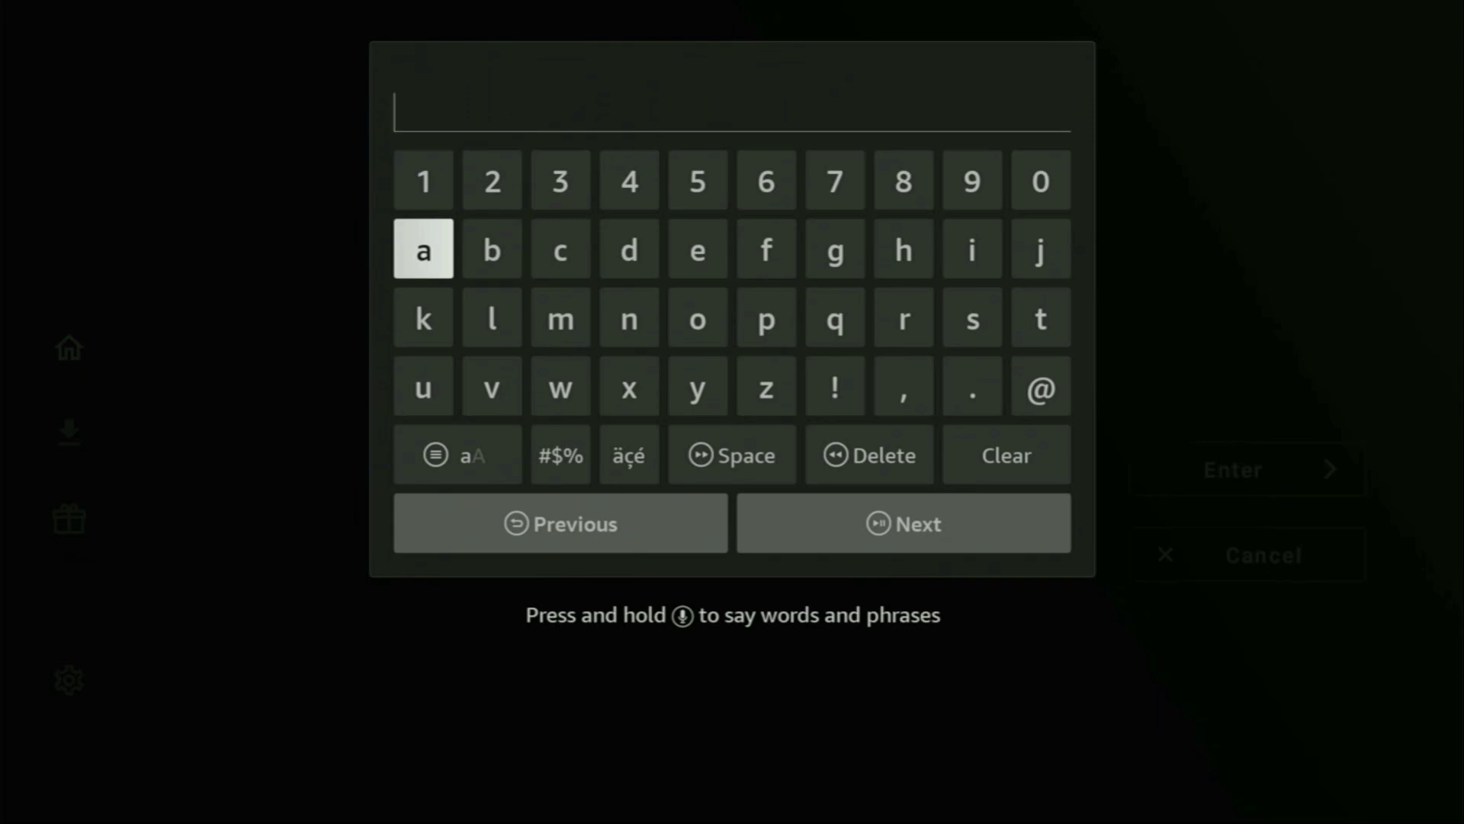
key(Right)
key(Right)
key(Right)
key(Right)
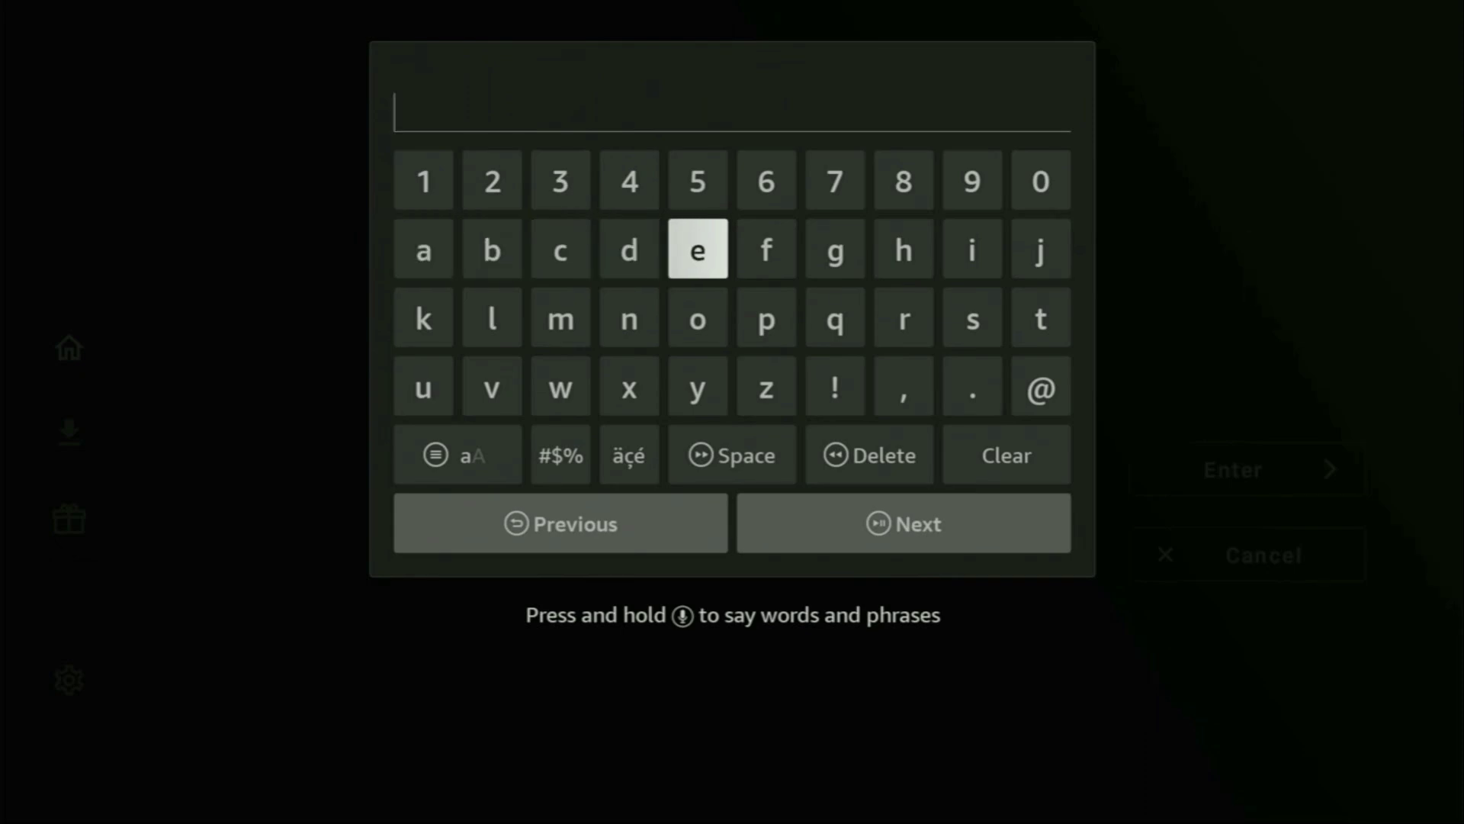
key(Return)
key(Down)
key(Down)
key(Down)
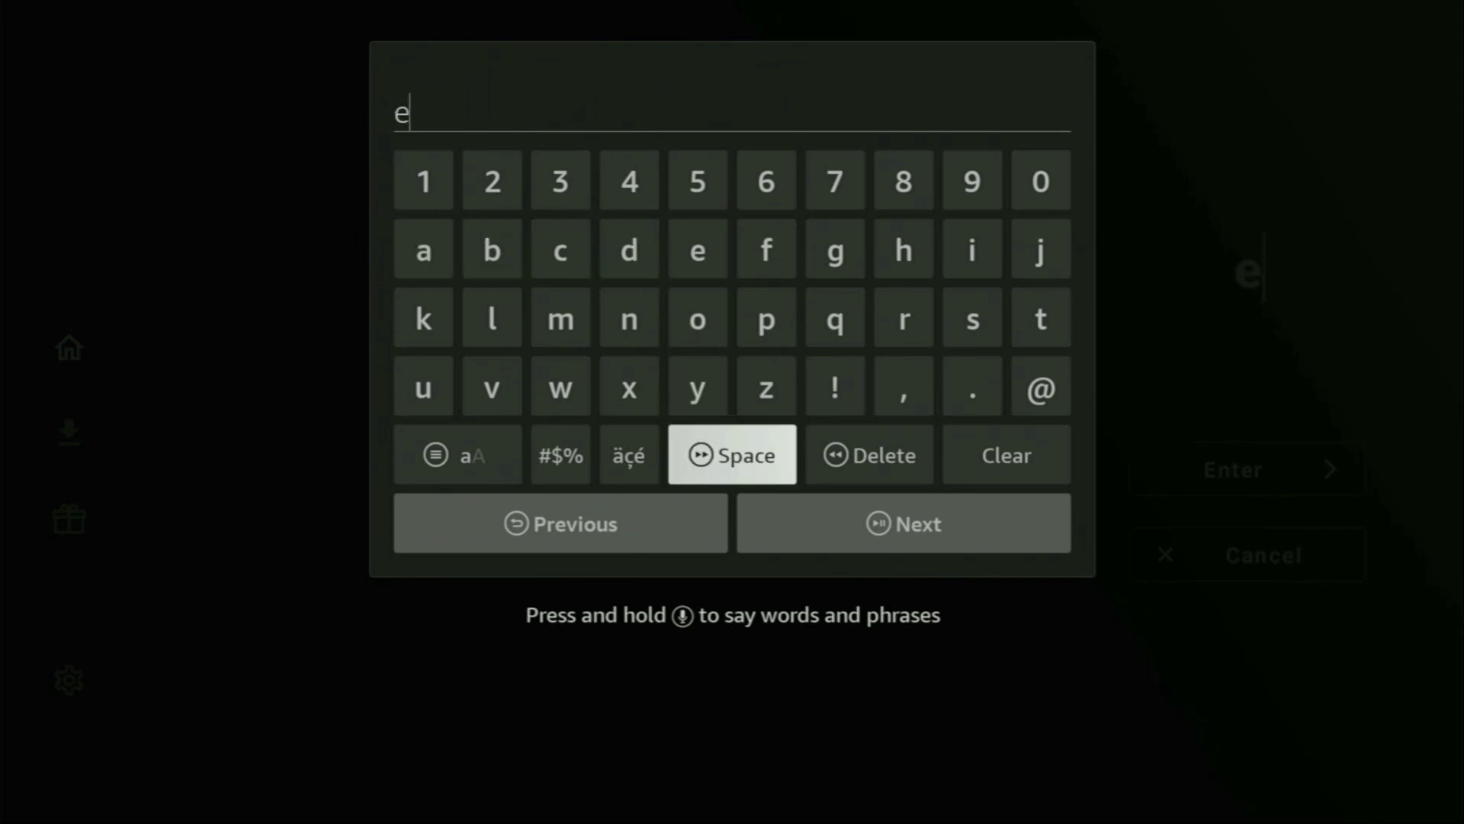
key(Left)
key(Up)
key(Left)
key(Left)
key(Return)
key(Up)
key(Up)
key(Right)
key(Right)
key(Right)
key(Return)
key(Down)
key(Right)
key(Right)
key(Right)
key(Return)
key(Left)
key(Left)
key(Left)
key(Down)
key(Return)
key(Up)
key(Right)
key(Right)
key(Right)
key(Right)
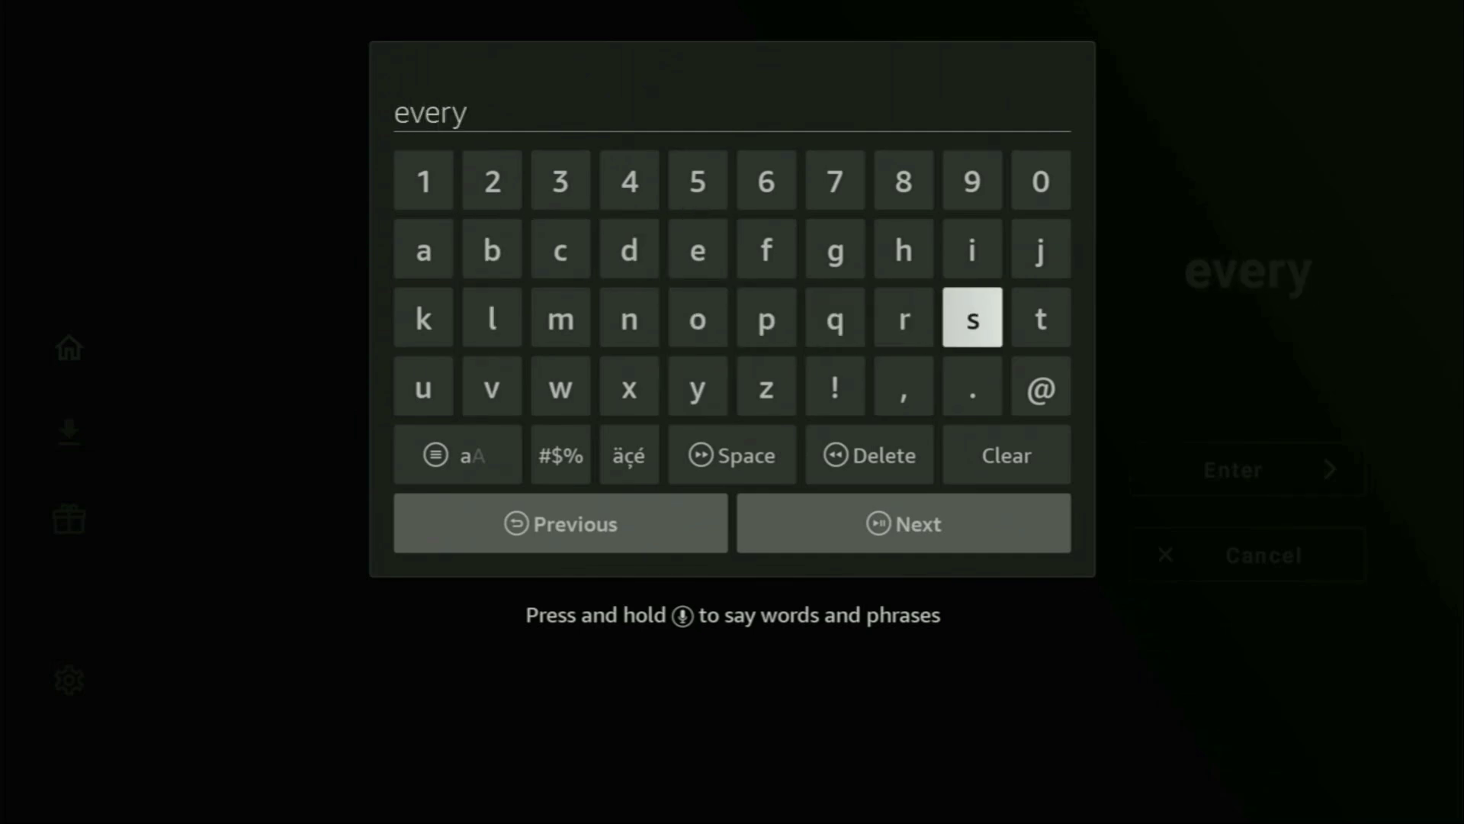
key(Right)
key(Return)
key(Left)
key(Left)
key(Left)
key(Up)
key(Right)
key(Return)
key(Right)
key(Return)
key(Down)
key(Left)
key(Left)
key(Left)
key(Left)
key(Left)
key(Return)
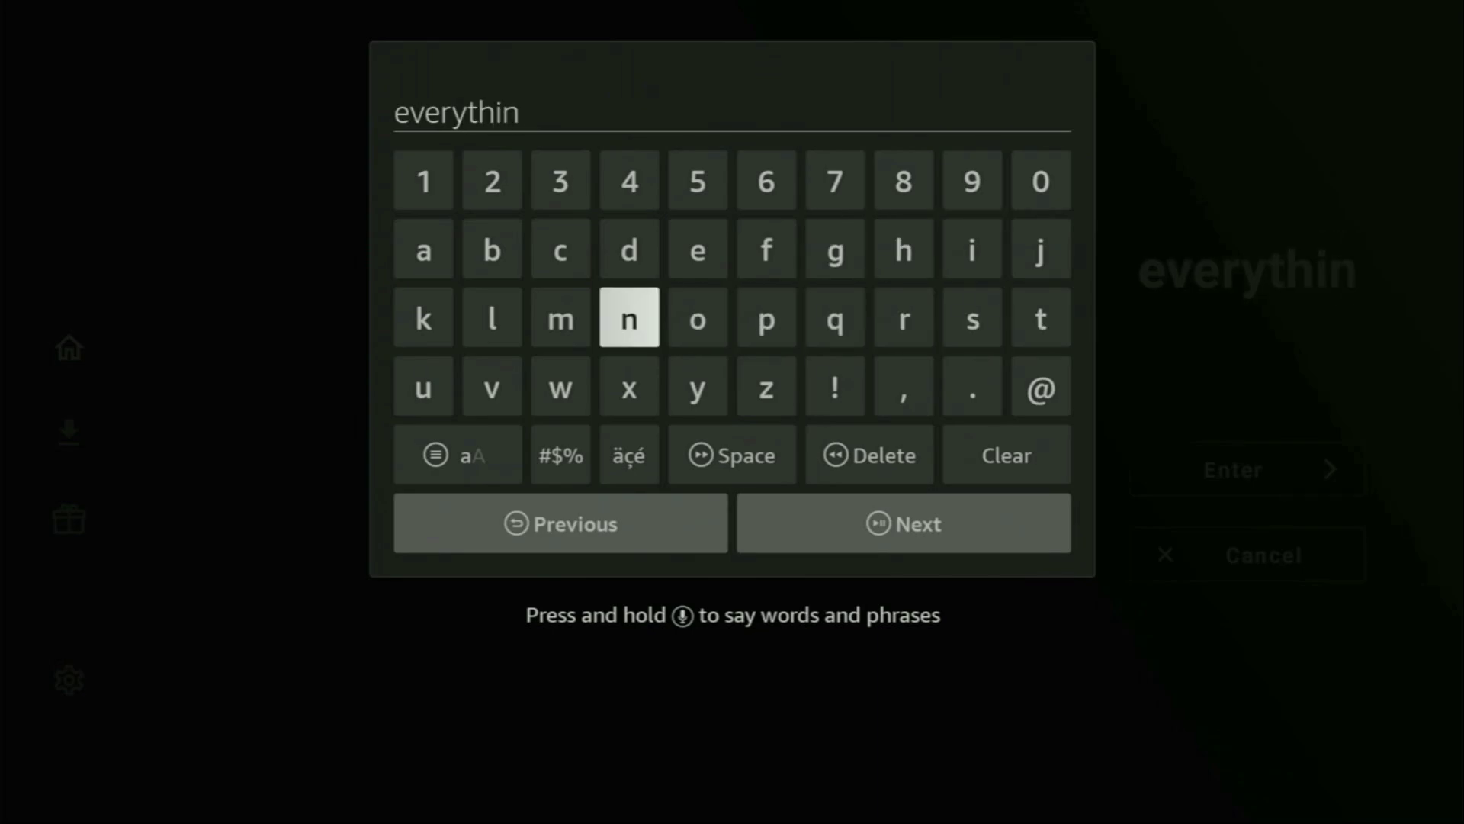
key(Right)
key(Right)
key(Right)
key(Up)
key(Return)
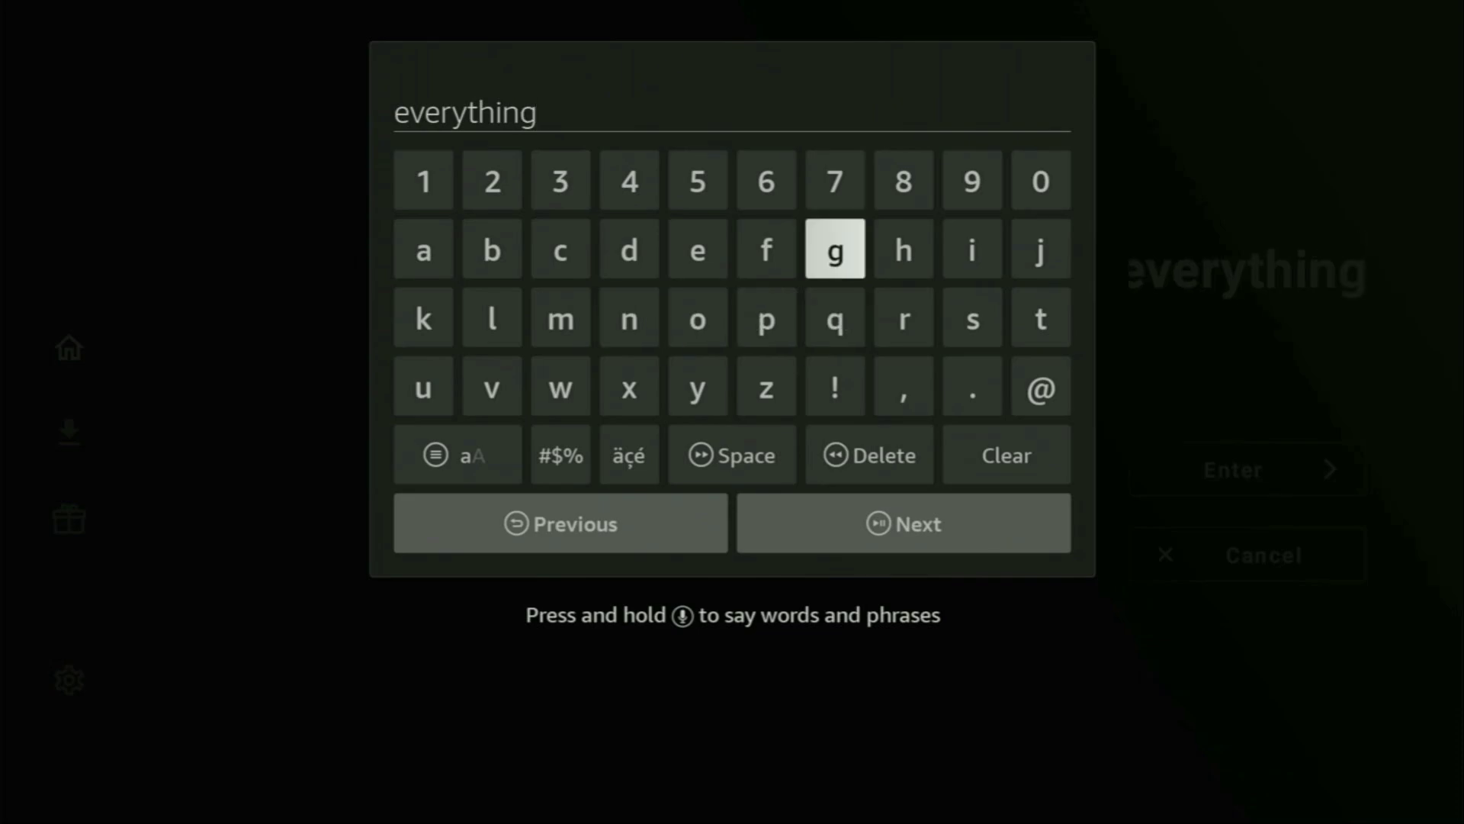
key(Down)
key(Down)
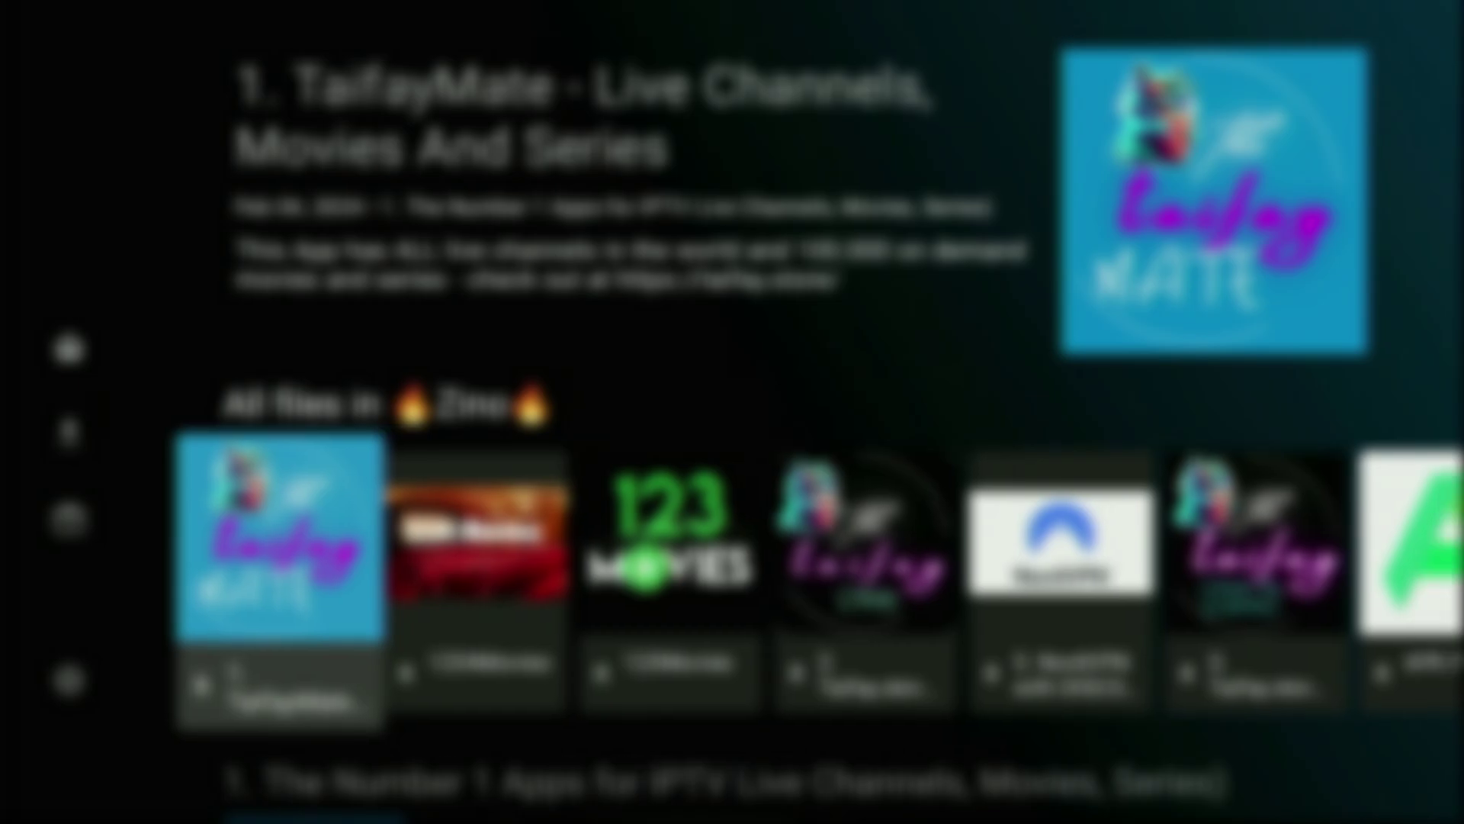
- Browse the loaded library's all-files, number 1 apps and Movies rows to examine the apps on offer
key(Right)
key(Right)
key(Right)
key(Right)
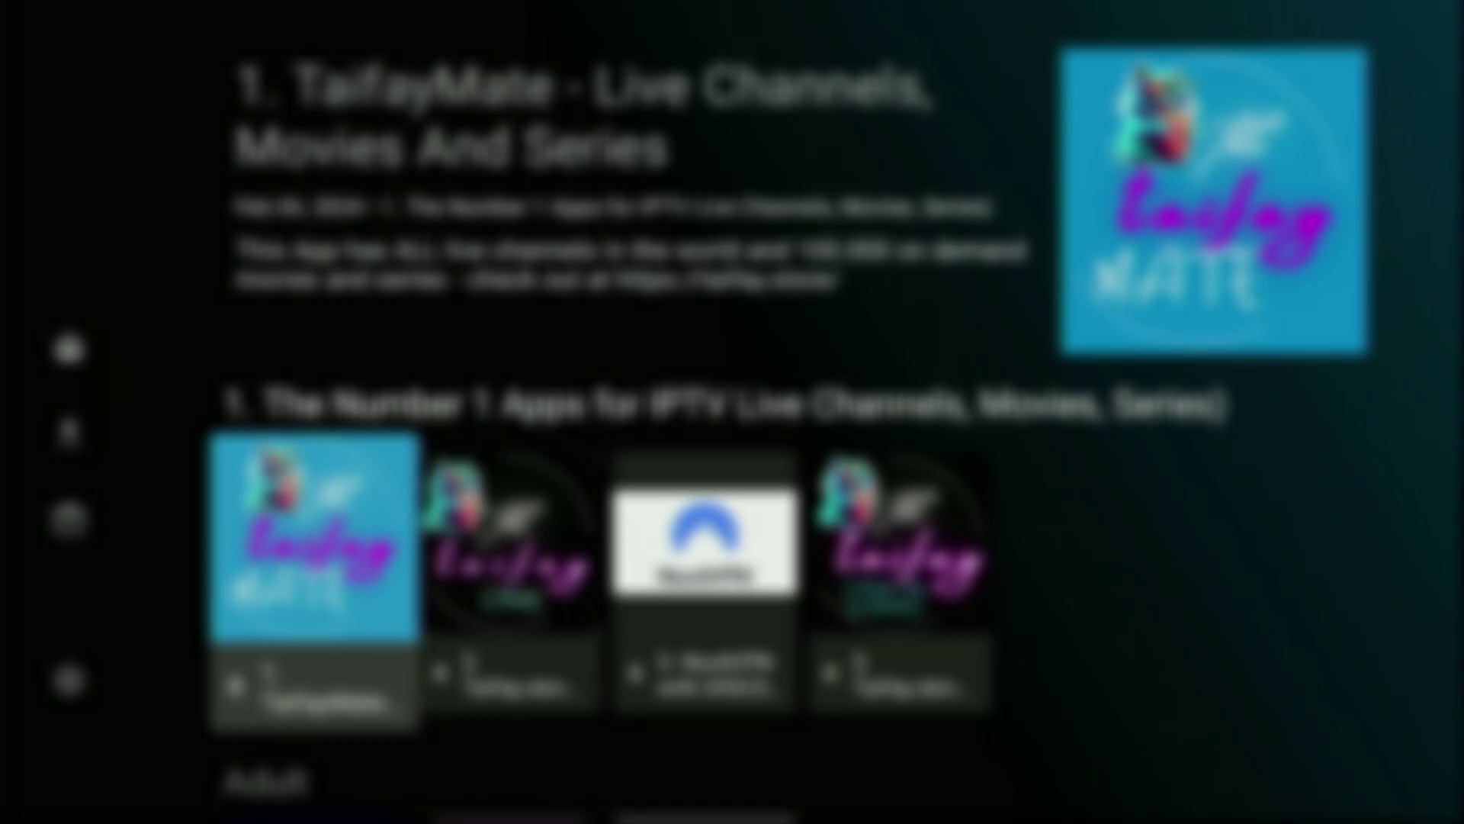
key(Down)
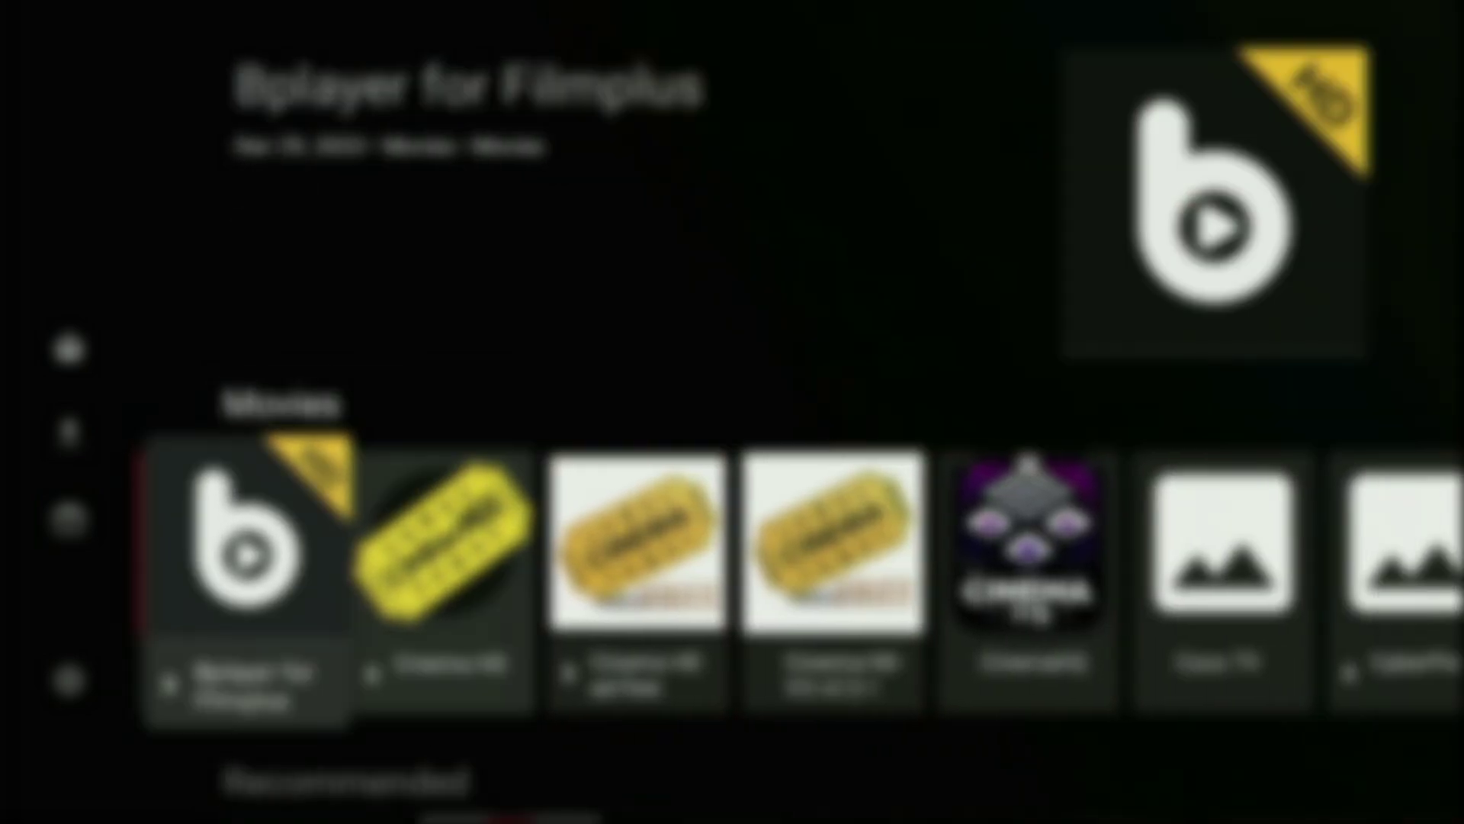
key(Right)
key(Right)
key(Right)
key(Right)
key(Right)
key(Right)
key(Right)
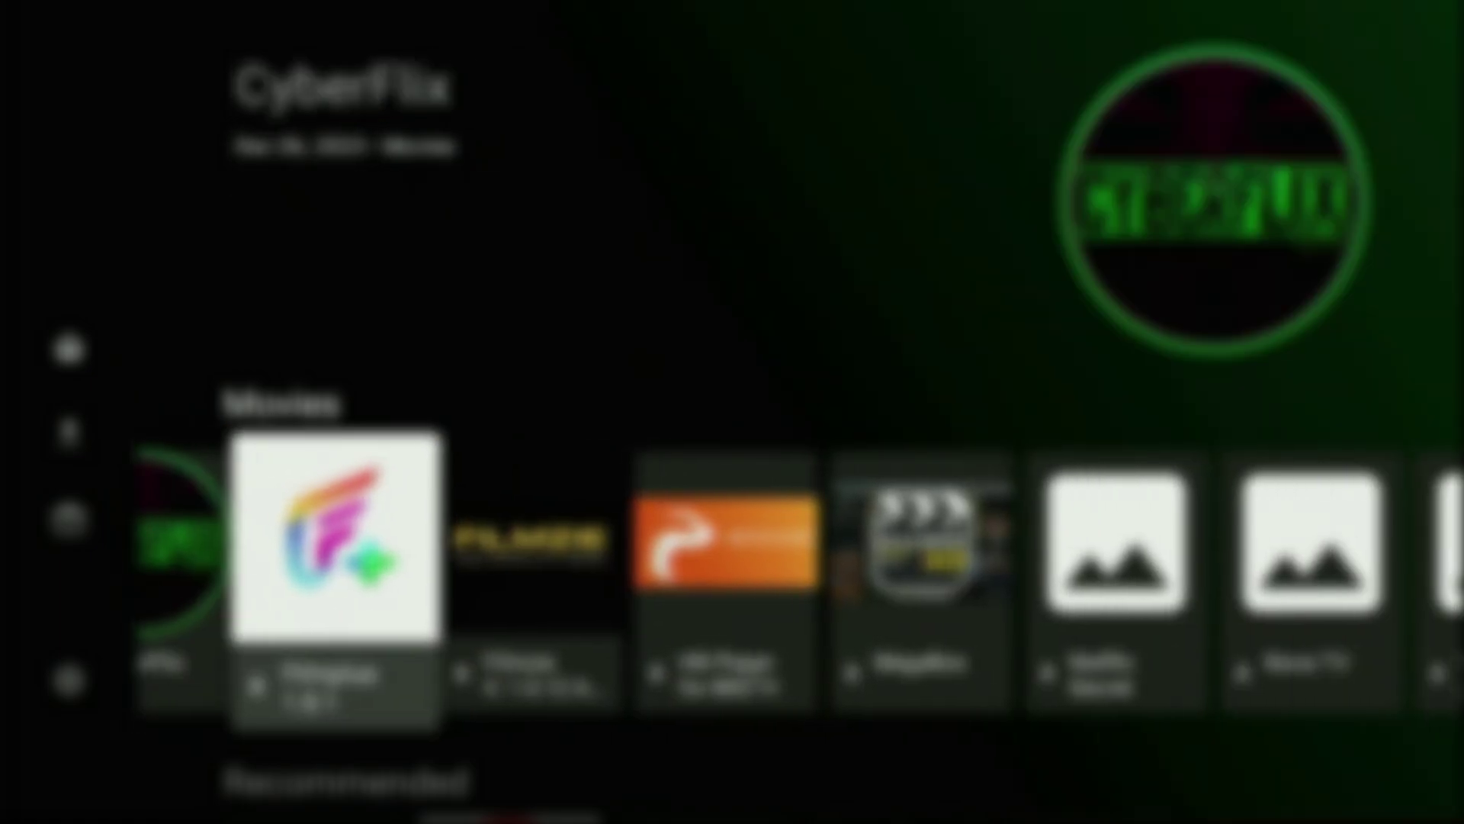
- Examine the apps in the library's Recommended, Tools and further category rows
key(Down)
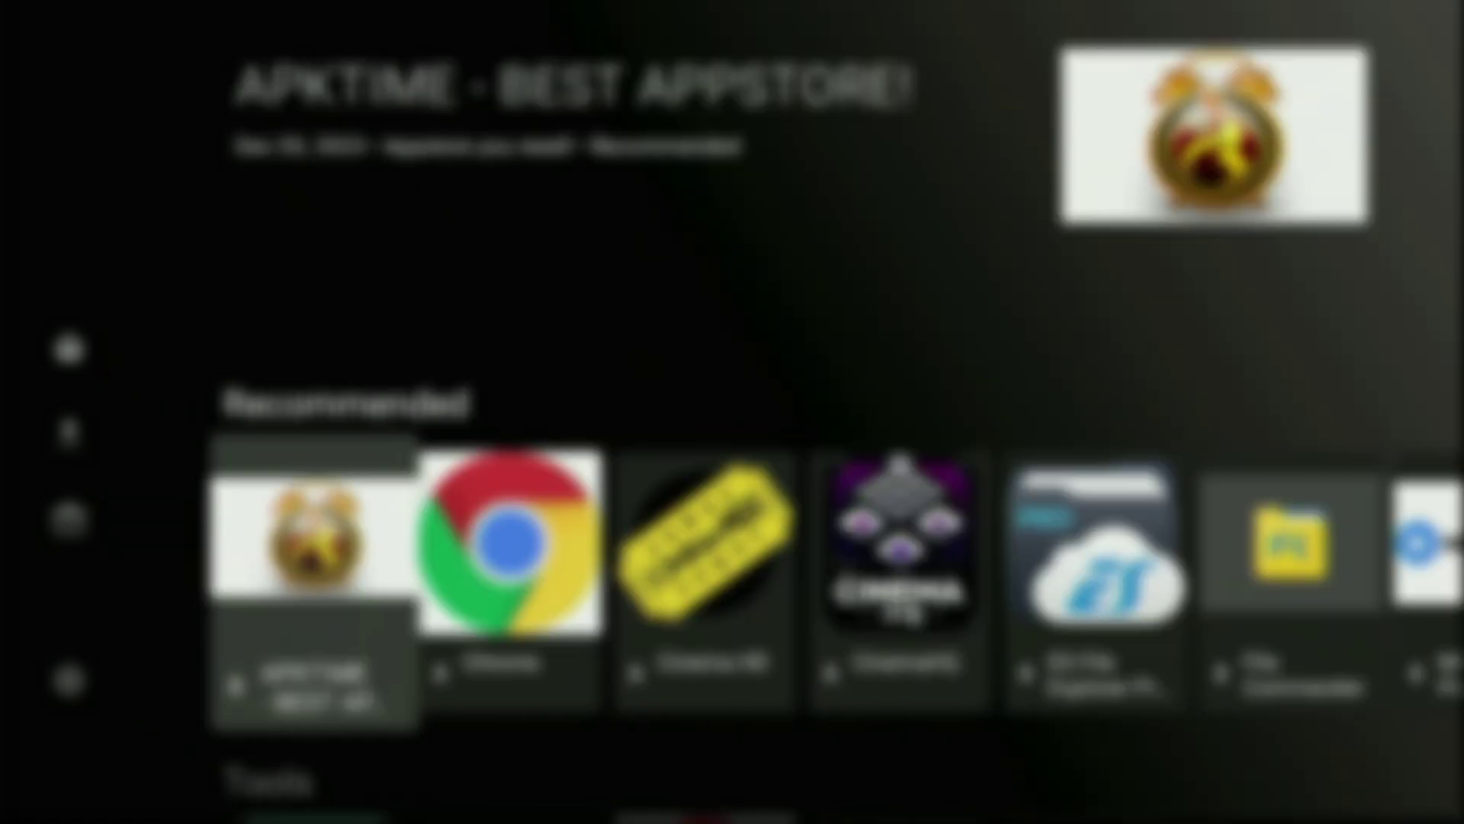
key(Right)
key(Right)
key(Right)
key(Right)
key(Right)
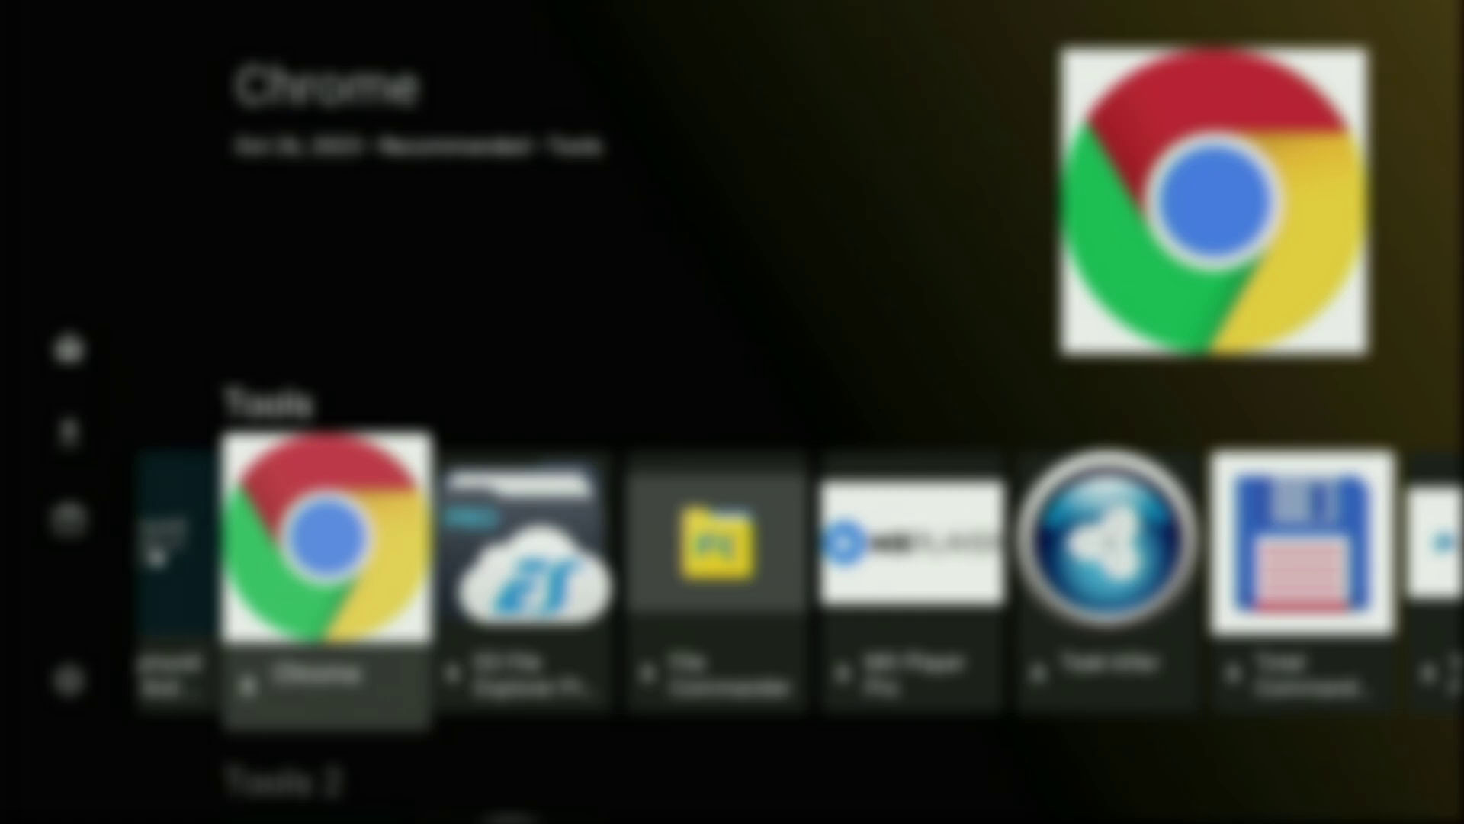
key(Down)
key(Down)
key(Down)
key(Down)
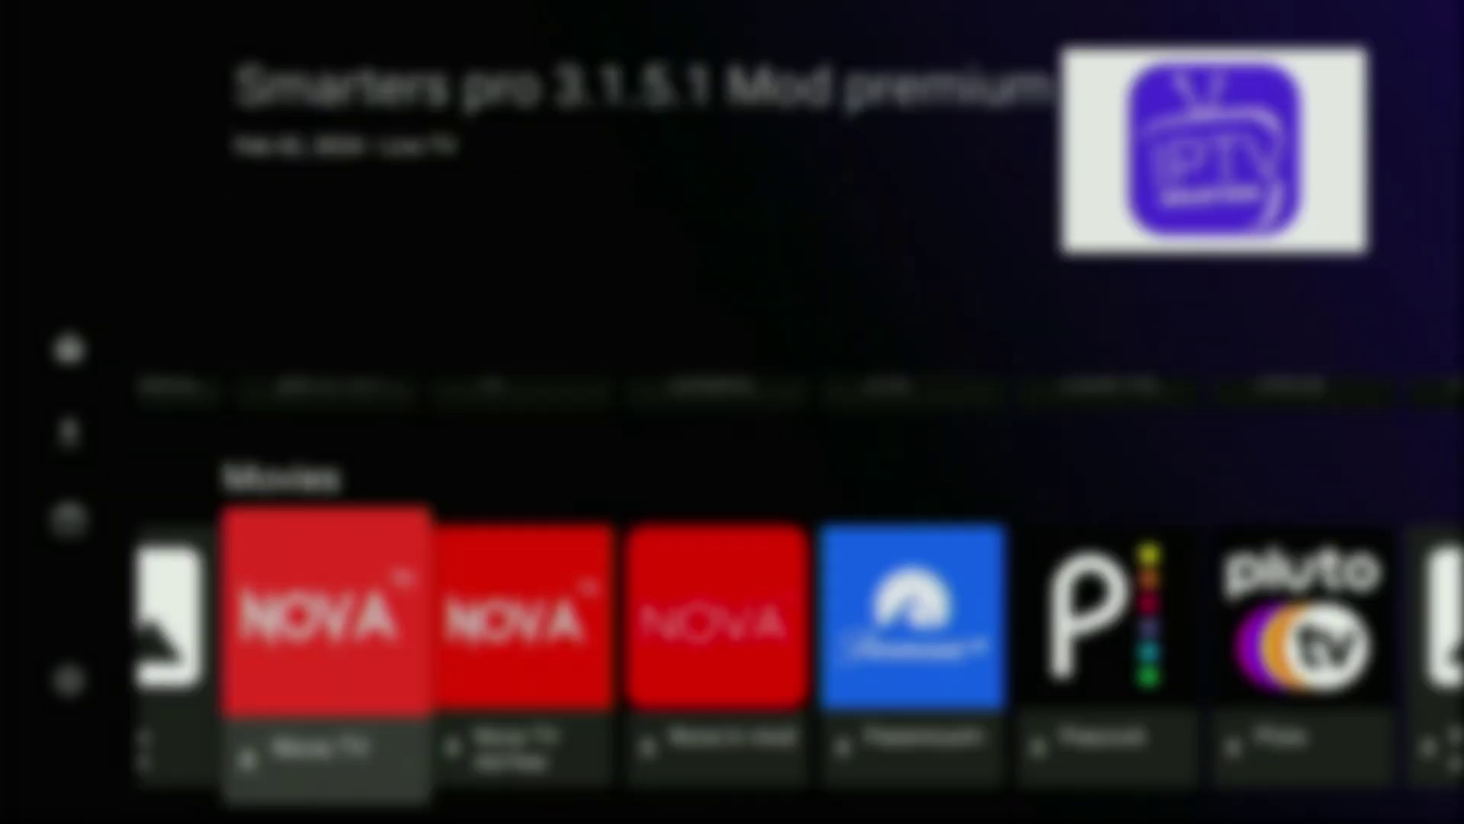
key(Right)
key(Right)
key(Right)
key(Right)
key(Right)
key(Right)
key(Up)
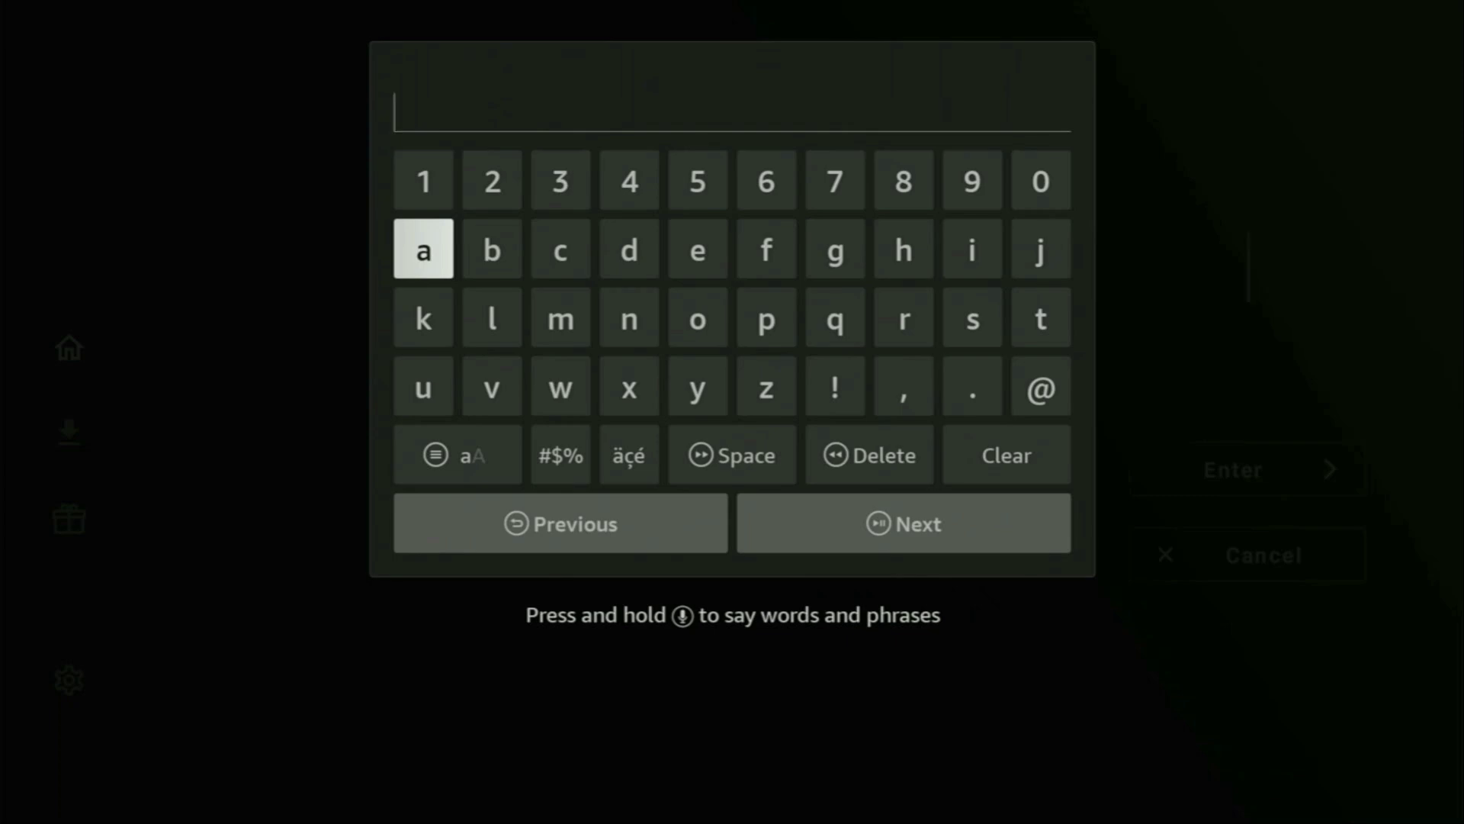
- Enter firestick as the library code for the new library and submit the text
key(Right)
key(Right)
key(Right)
key(Right)
key(Right)
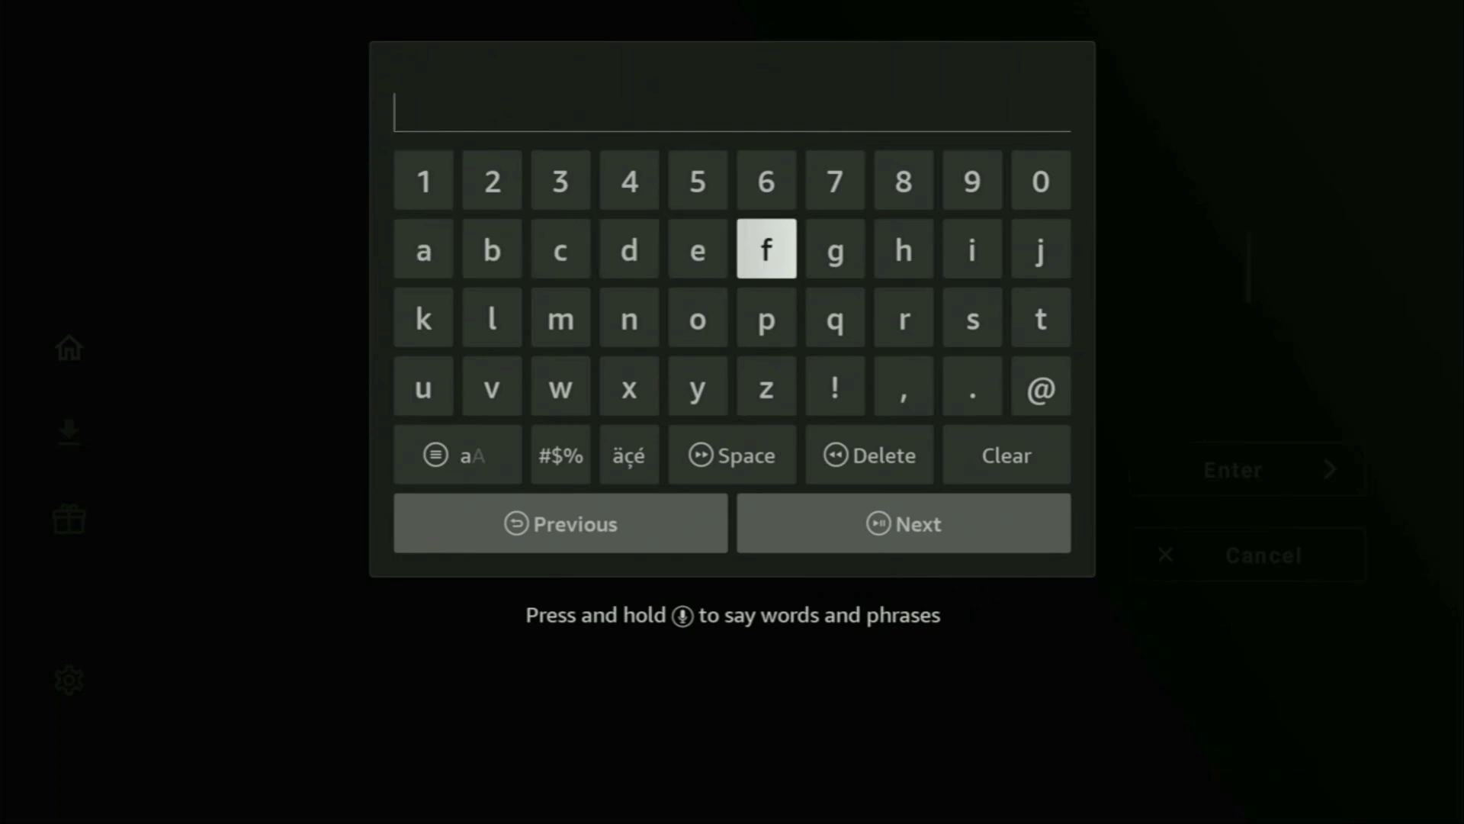
key(Return)
key(Down)
key(Right)
key(Right)
key(Right)
key(Up)
key(Return)
key(Down)
key(Left)
key(Return)
key(Up)
key(Left)
key(Left)
key(Left)
key(Return)
key(Down)
key(Right)
key(Right)
key(Right)
key(Right)
key(Return)
key(Right)
key(Return)
key(Up)
key(Left)
key(Return)
key(Left)
key(Left)
key(Left)
key(Left)
key(Left)
key(Left)
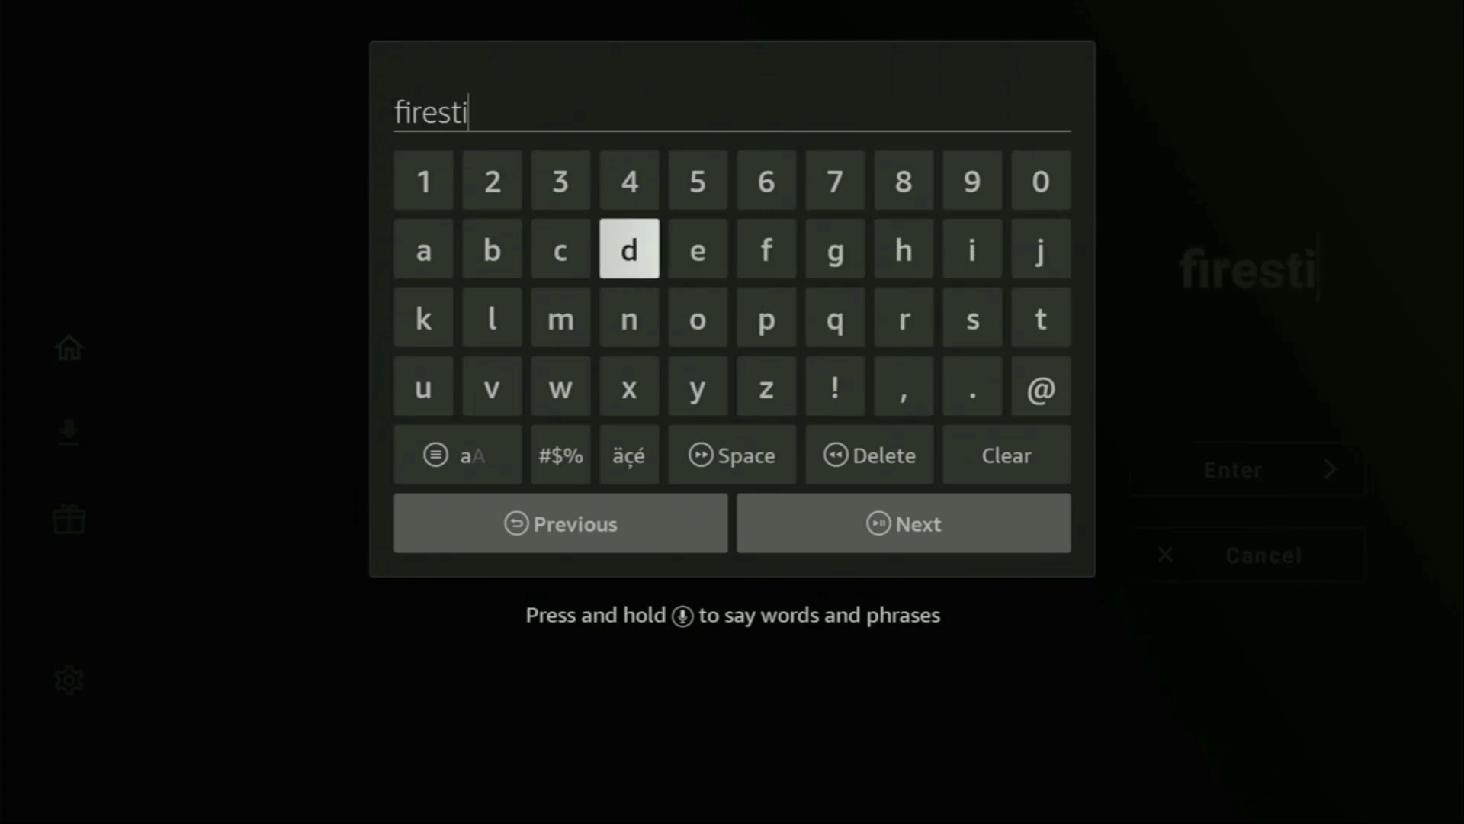
key(Return)
key(Down)
key(Left)
key(Left)
key(Return)
key(Down)
key(Down)
key(Right)
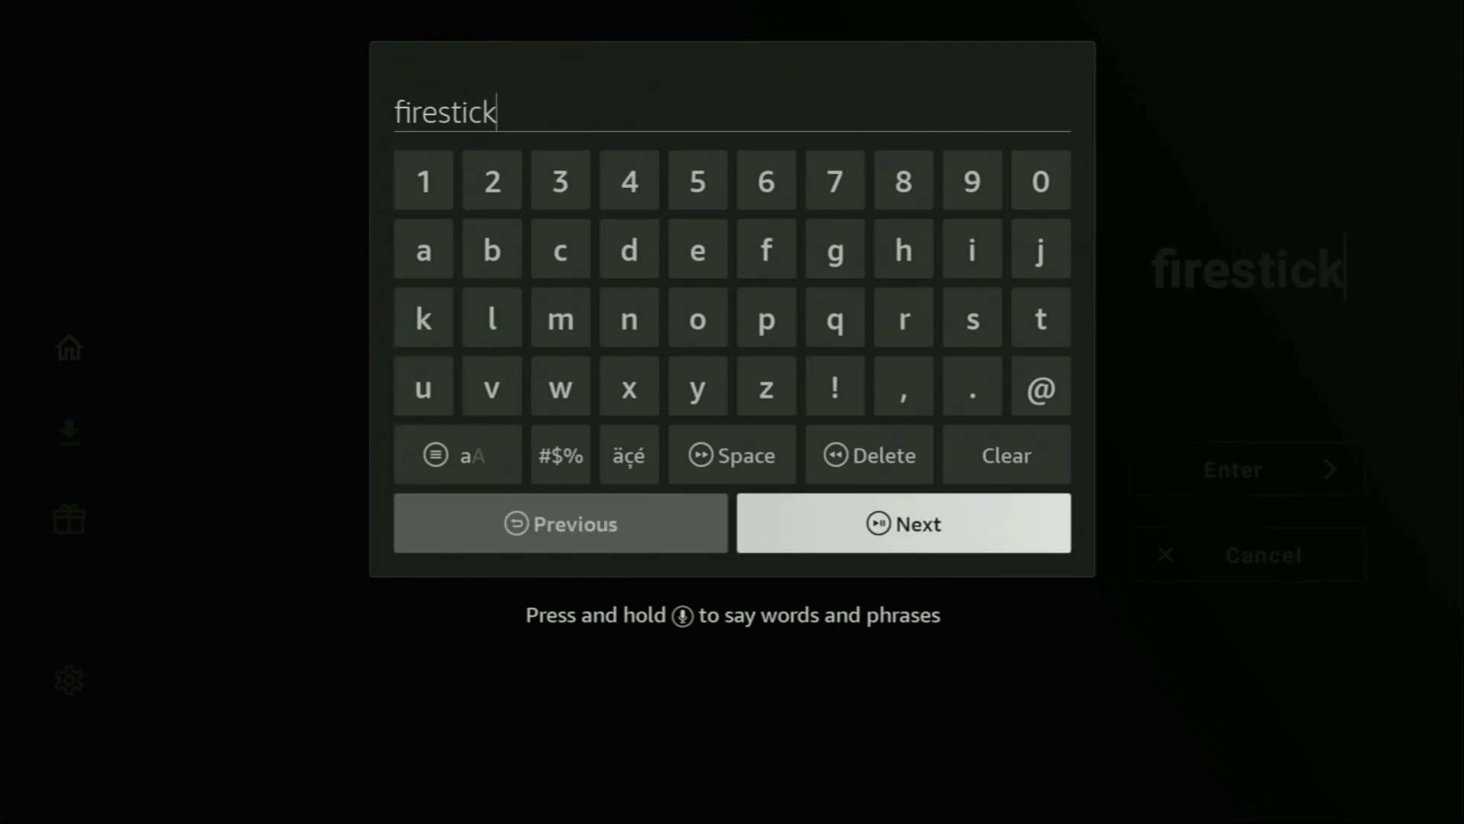
key(Return)
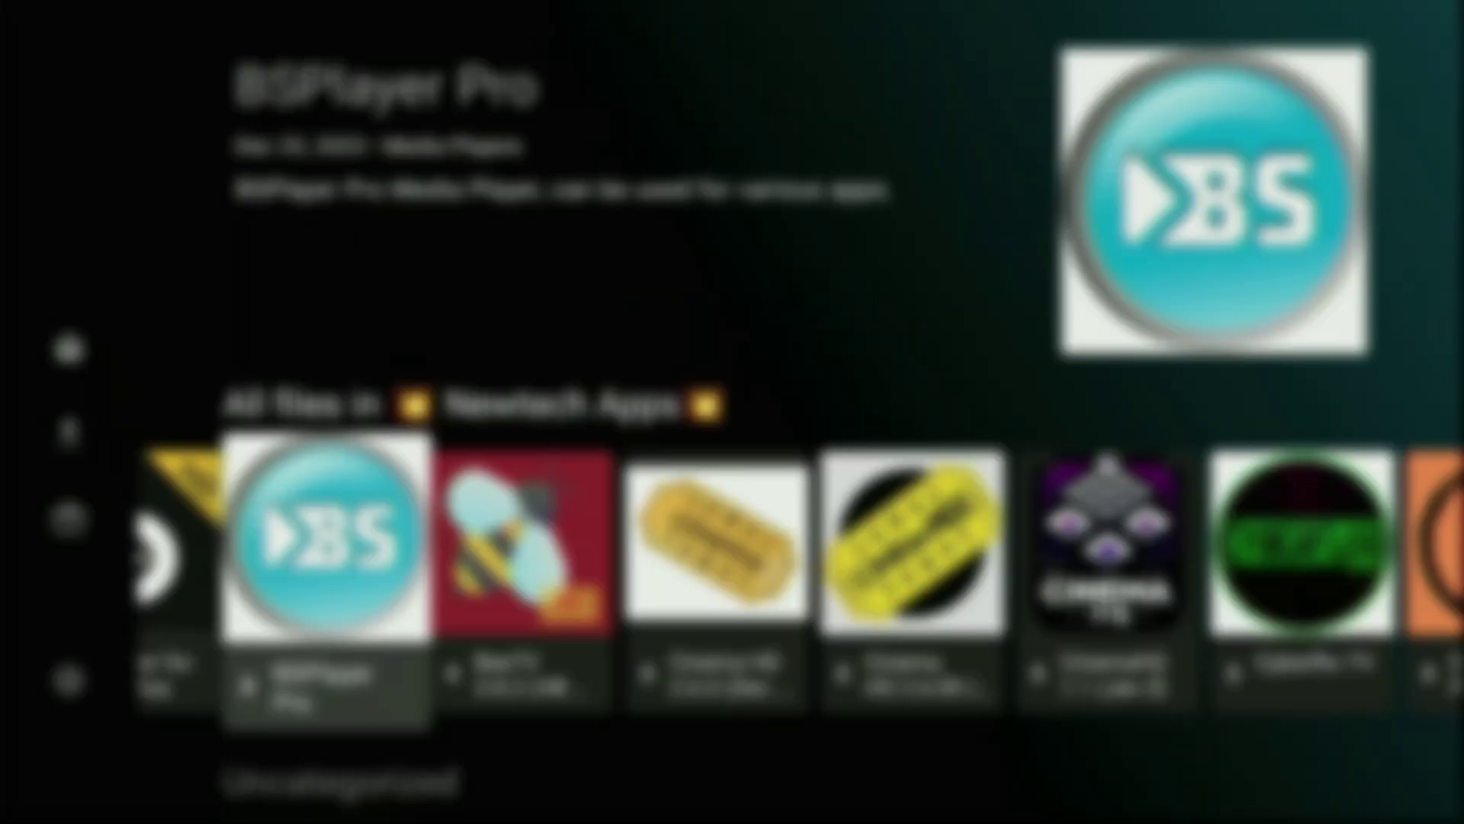
- Browse the all-files and Live TV Apps rows of the Newtech Apps library to examine the apps on offer
key(Right)
key(Right)
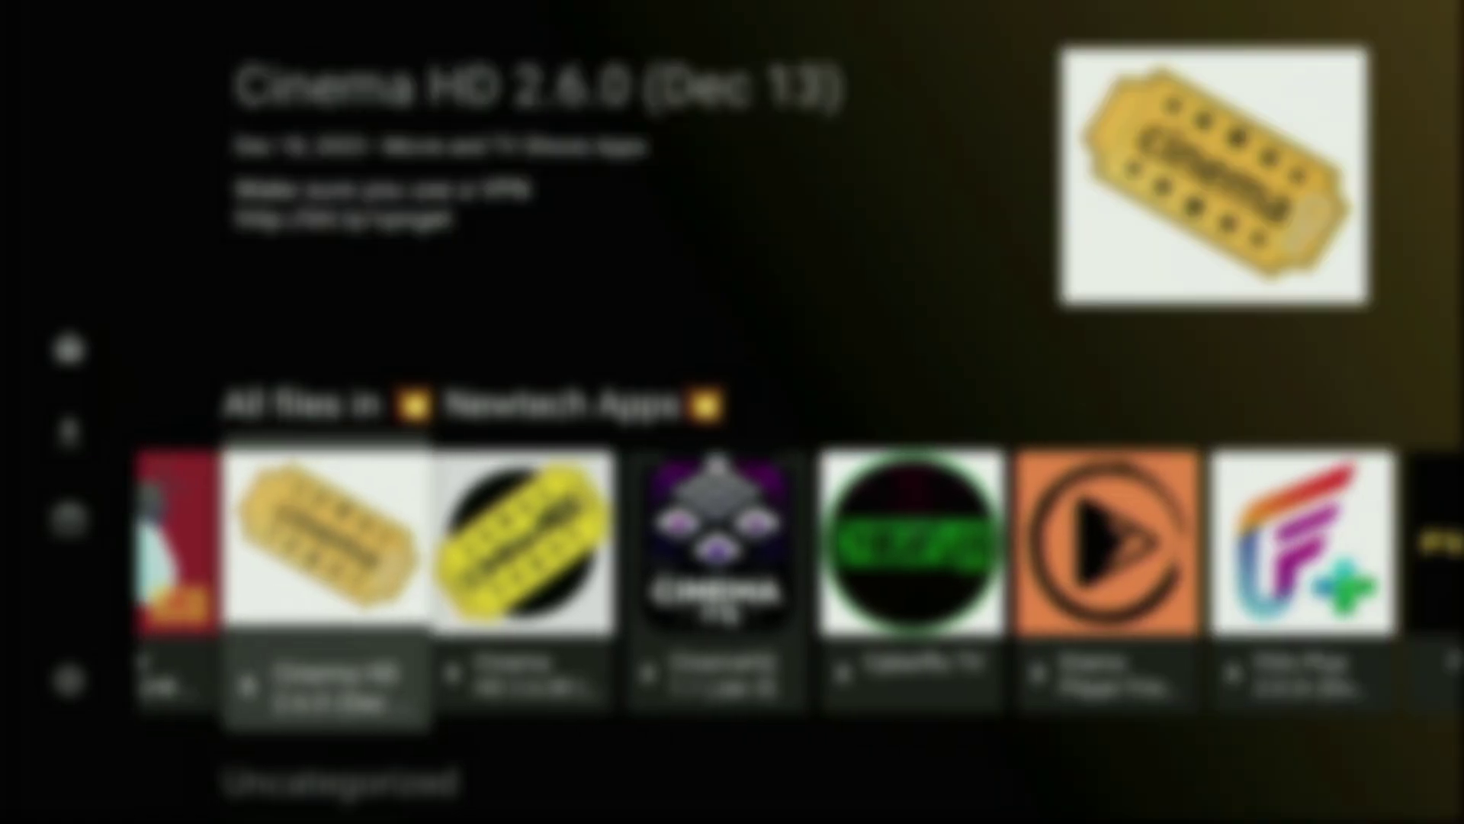
key(Right)
key(Right)
key(Right)
key(Right)
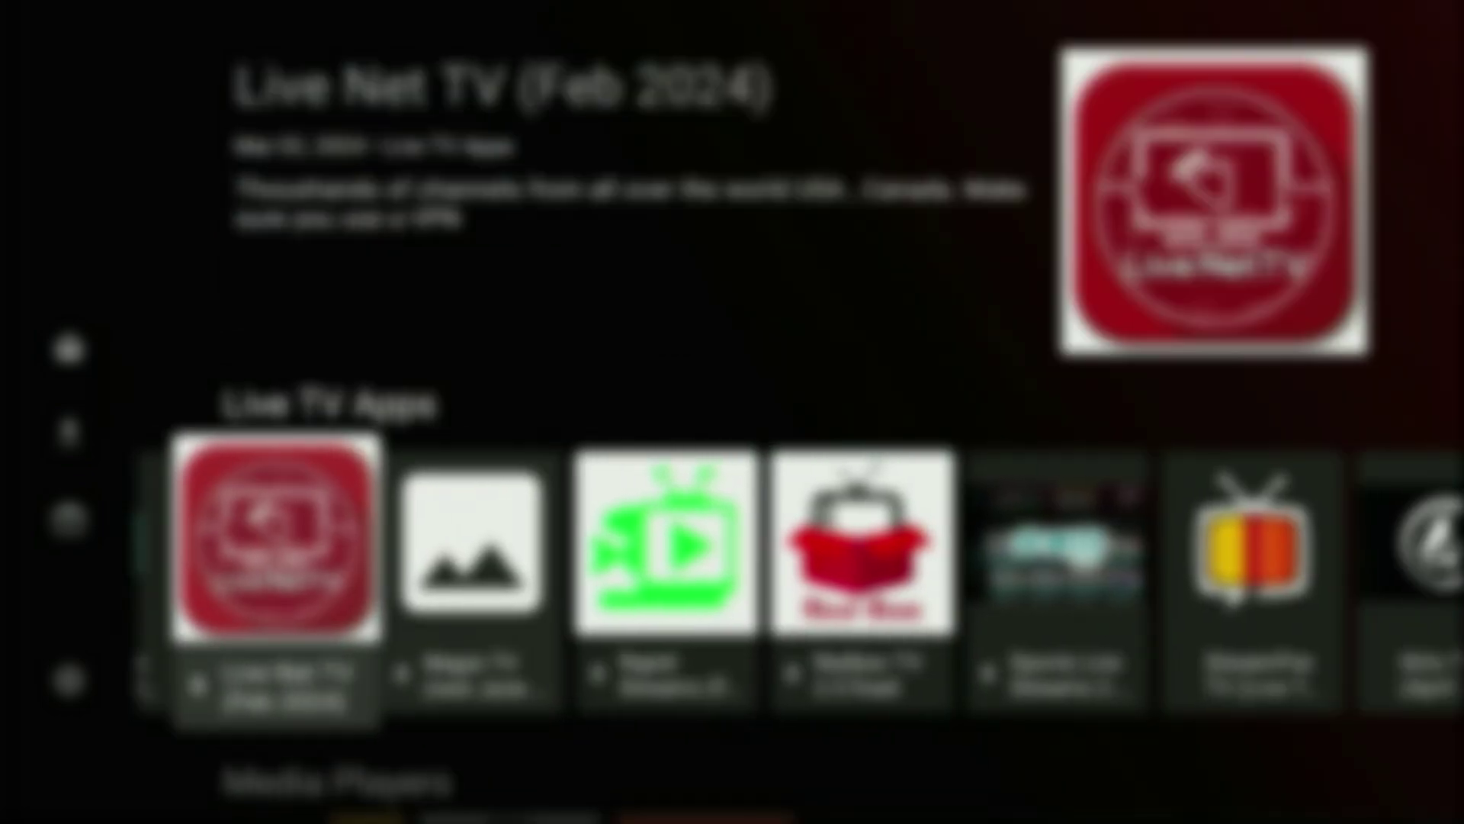
key(Right)
key(Right)
key(Right)
key(Right)
key(Right)
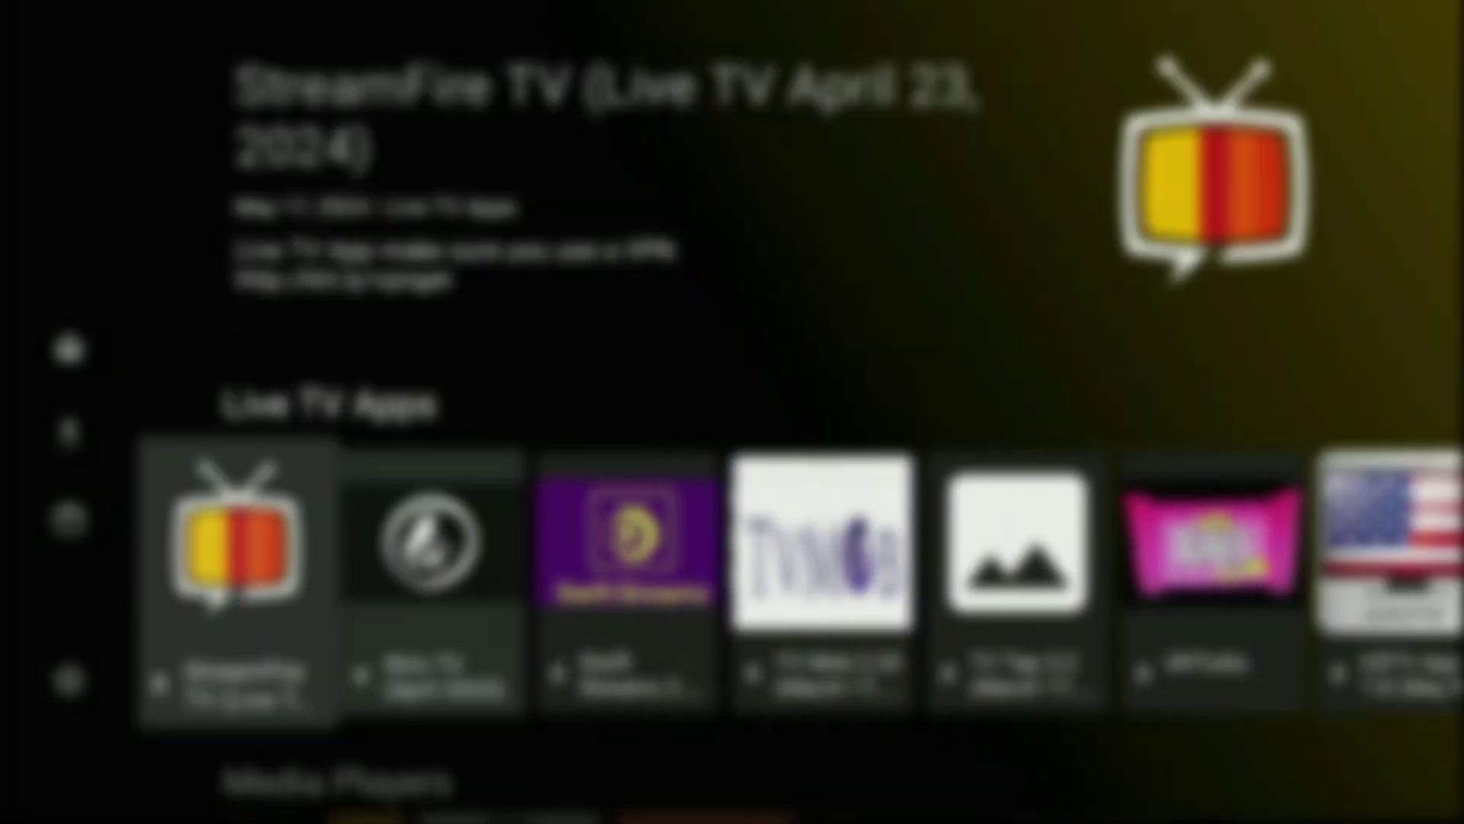
key(Right)
key(Right)
key(Right)
key(Right)
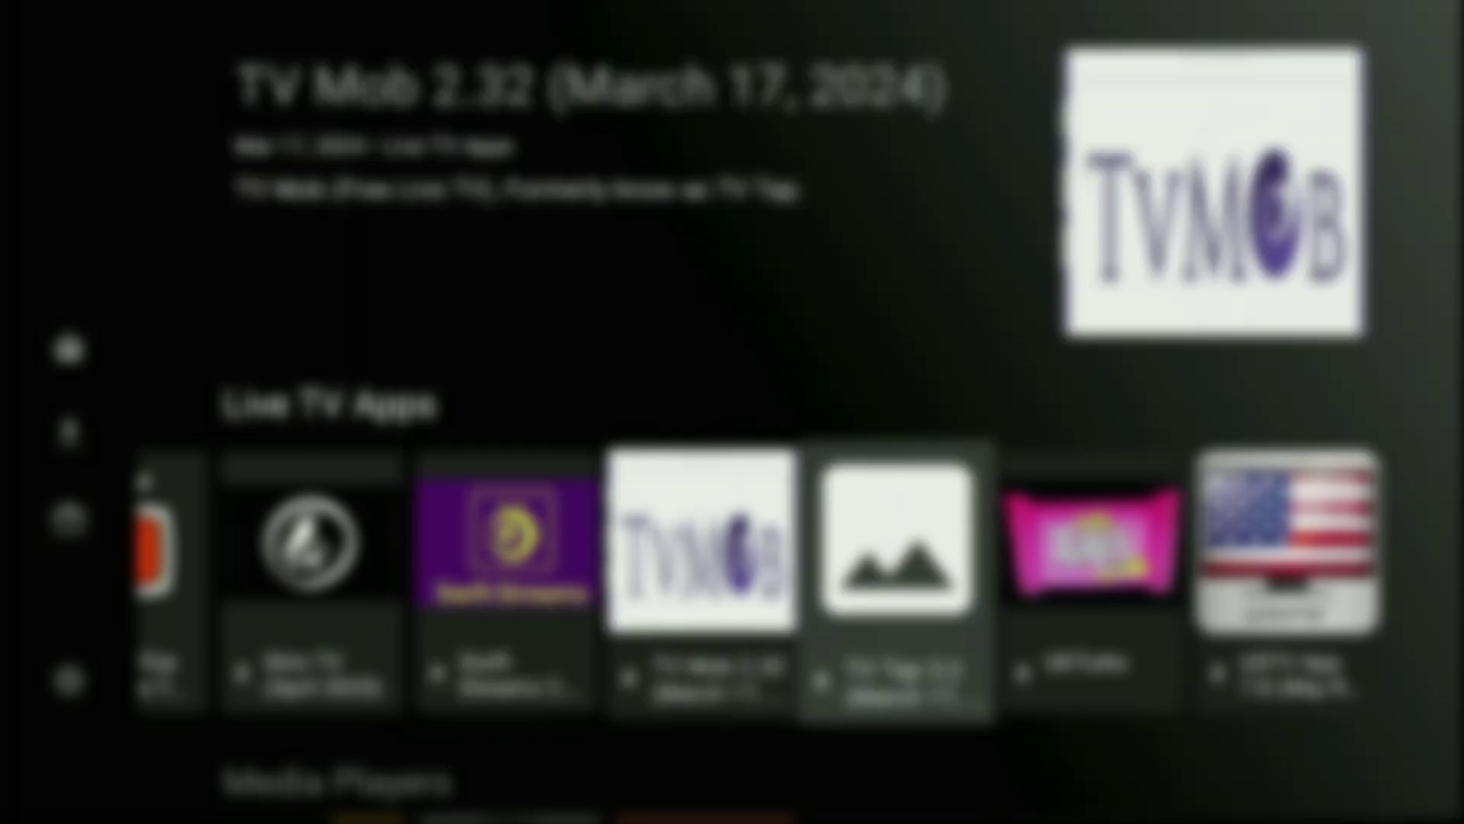
- Examine the players offered in the library's Media Players row
key(Down)
key(Right)
key(Right)
key(Right)
key(Right)
key(Right)
key(Left)
key(Left)
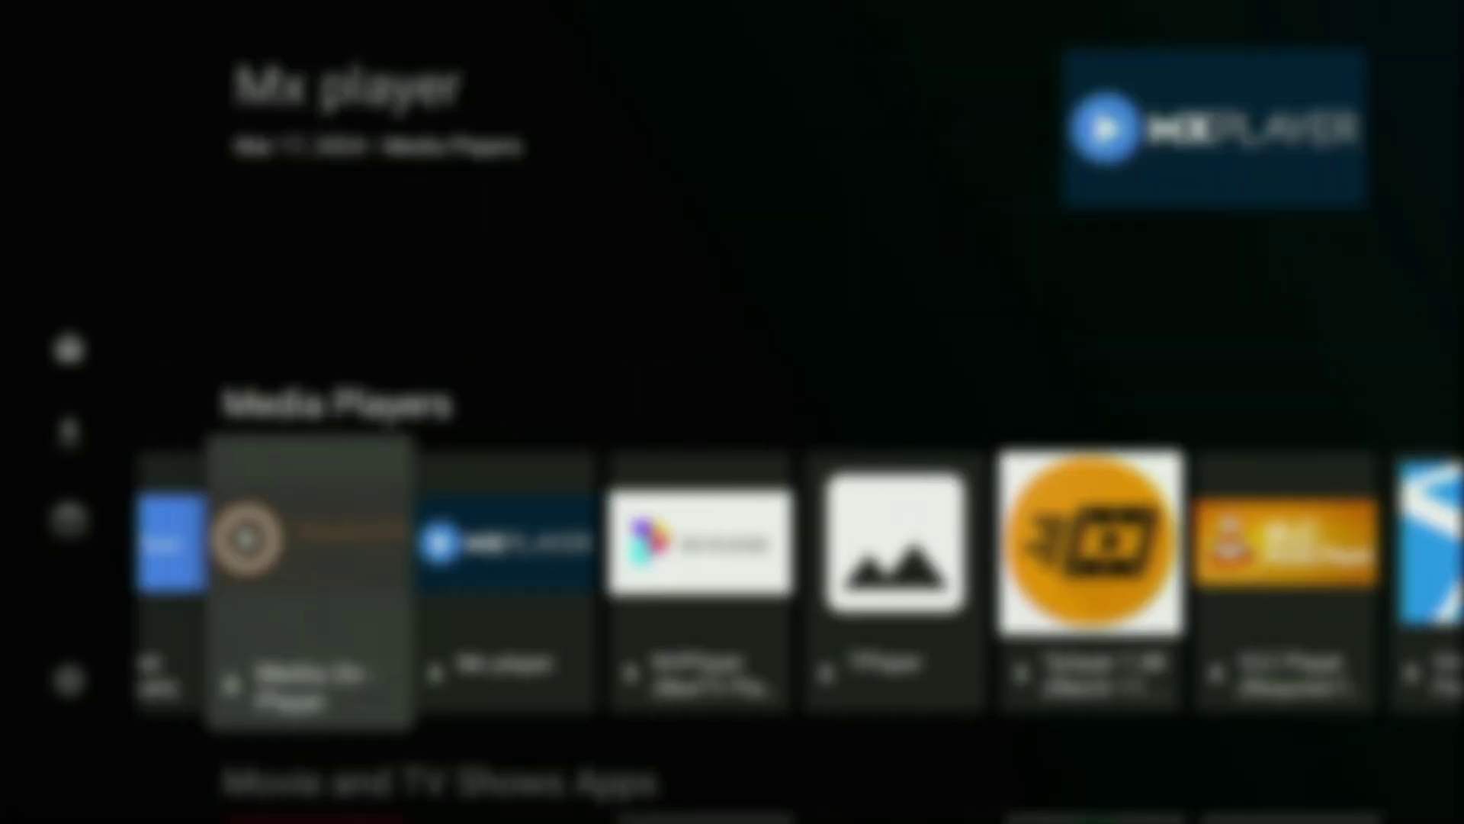
key(Left)
key(Left)
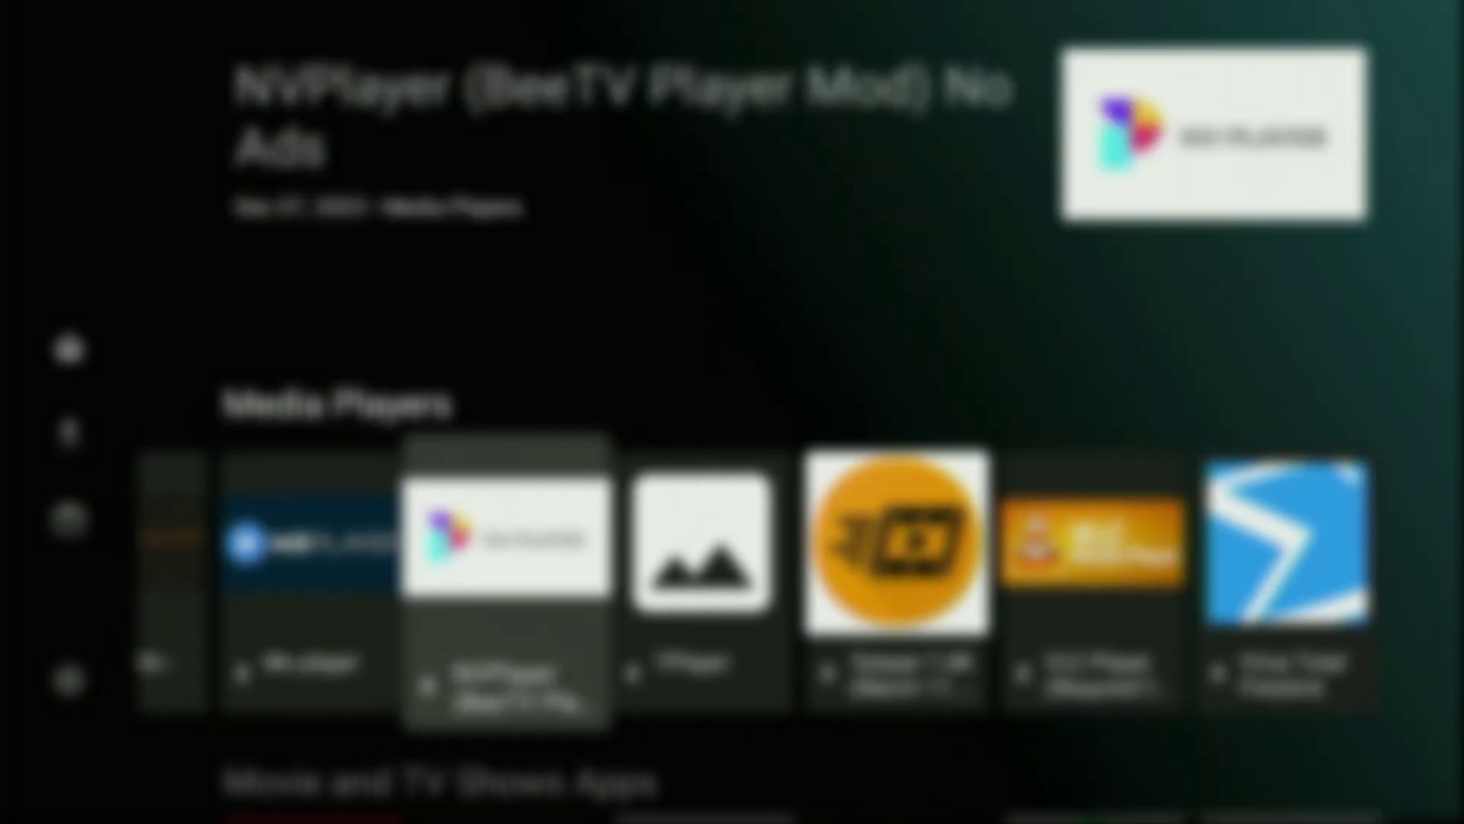
- Browse the Movie and TV Shows Apps row of the Newtech Apps library to examine its streaming apps
key(Down)
key(Right)
key(Right)
key(Right)
key(Right)
key(Right)
key(Right)
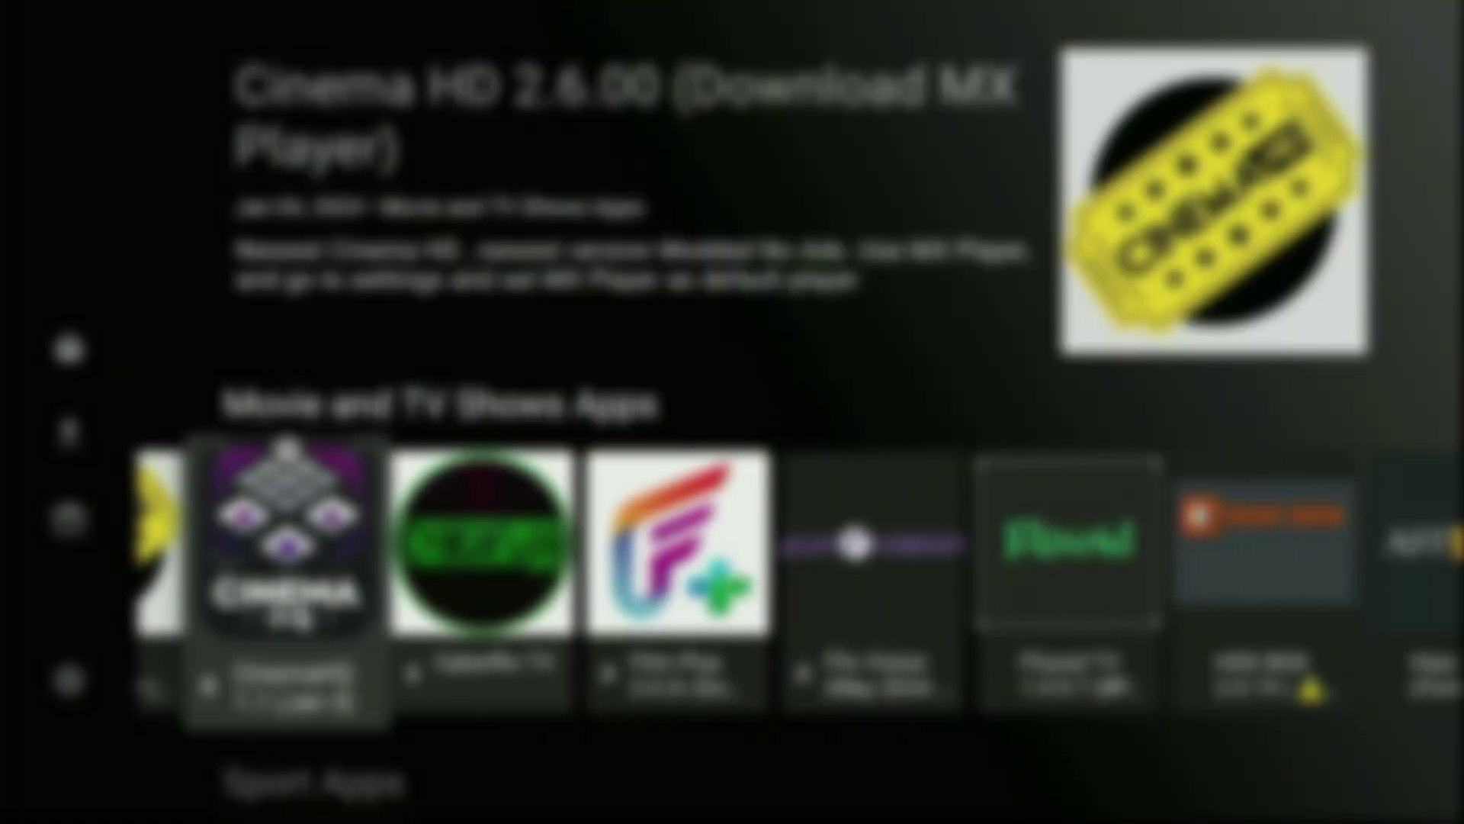
key(Right)
key(Right)
key(Right)
key(Right)
key(Right)
key(Right)
key(Right)
key(Right)
key(Right)
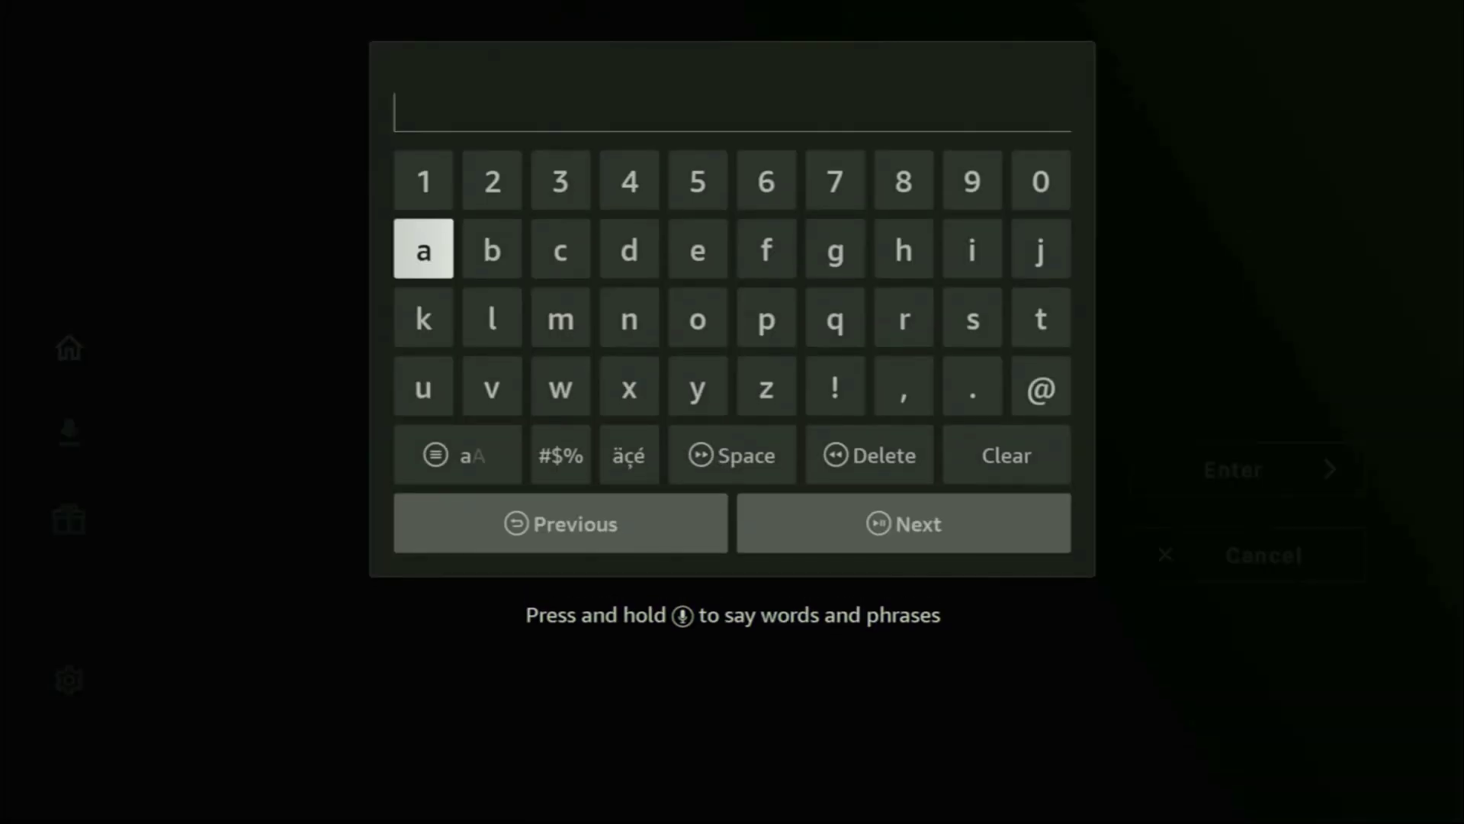
- Enter 67664537 as the library code for another new library and submit it
key(Up)
key(Right)
key(Right)
key(Right)
key(Right)
key(Right)
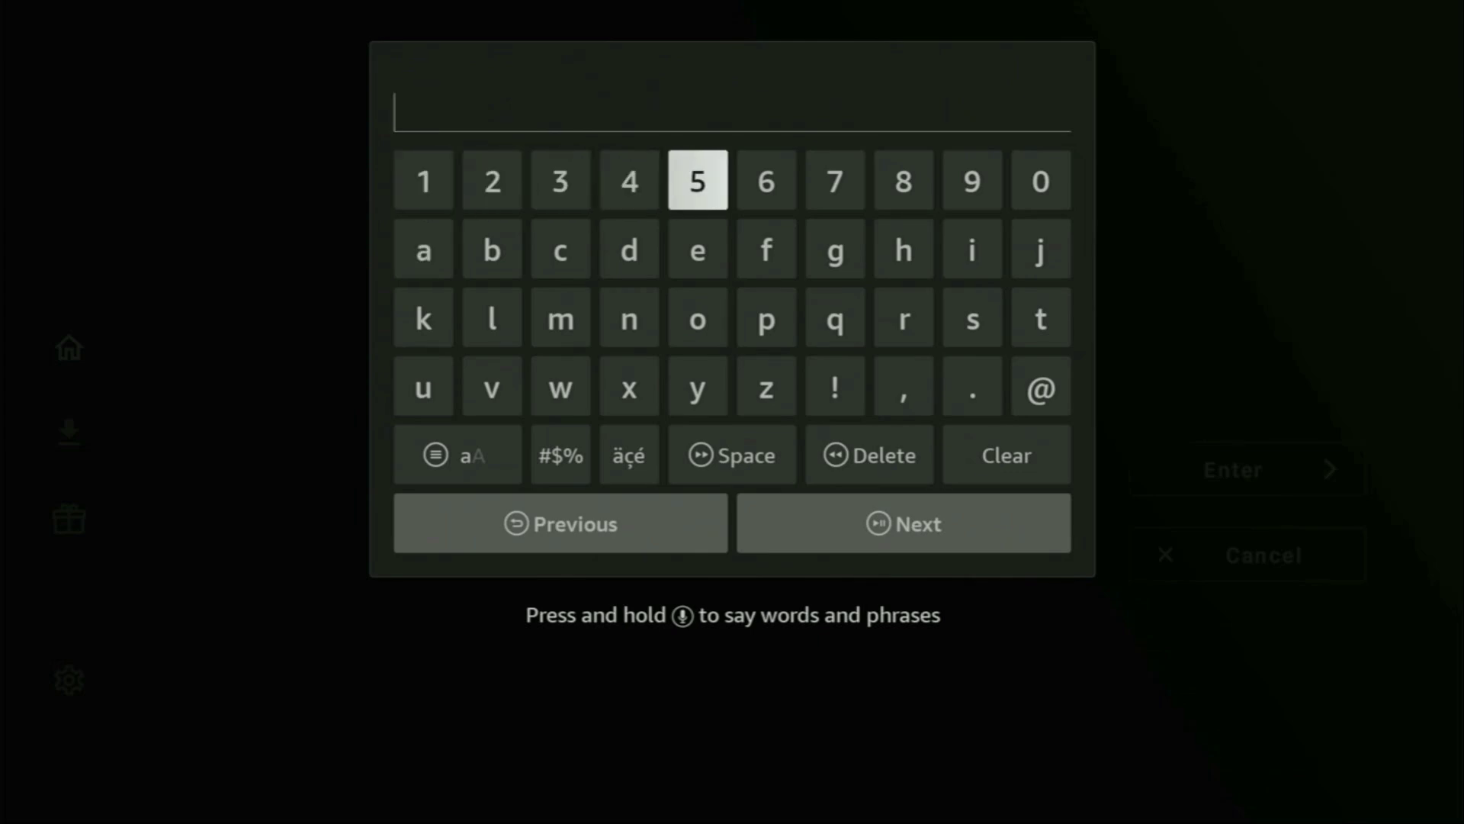
key(Return)
key(Right)
key(Return)
key(Left)
key(Return)
key(Return)
key(Left)
key(Left)
key(Return)
key(Right)
key(Return)
key(Left)
key(Left)
key(Return)
key(Right)
key(Right)
key(Right)
key(Right)
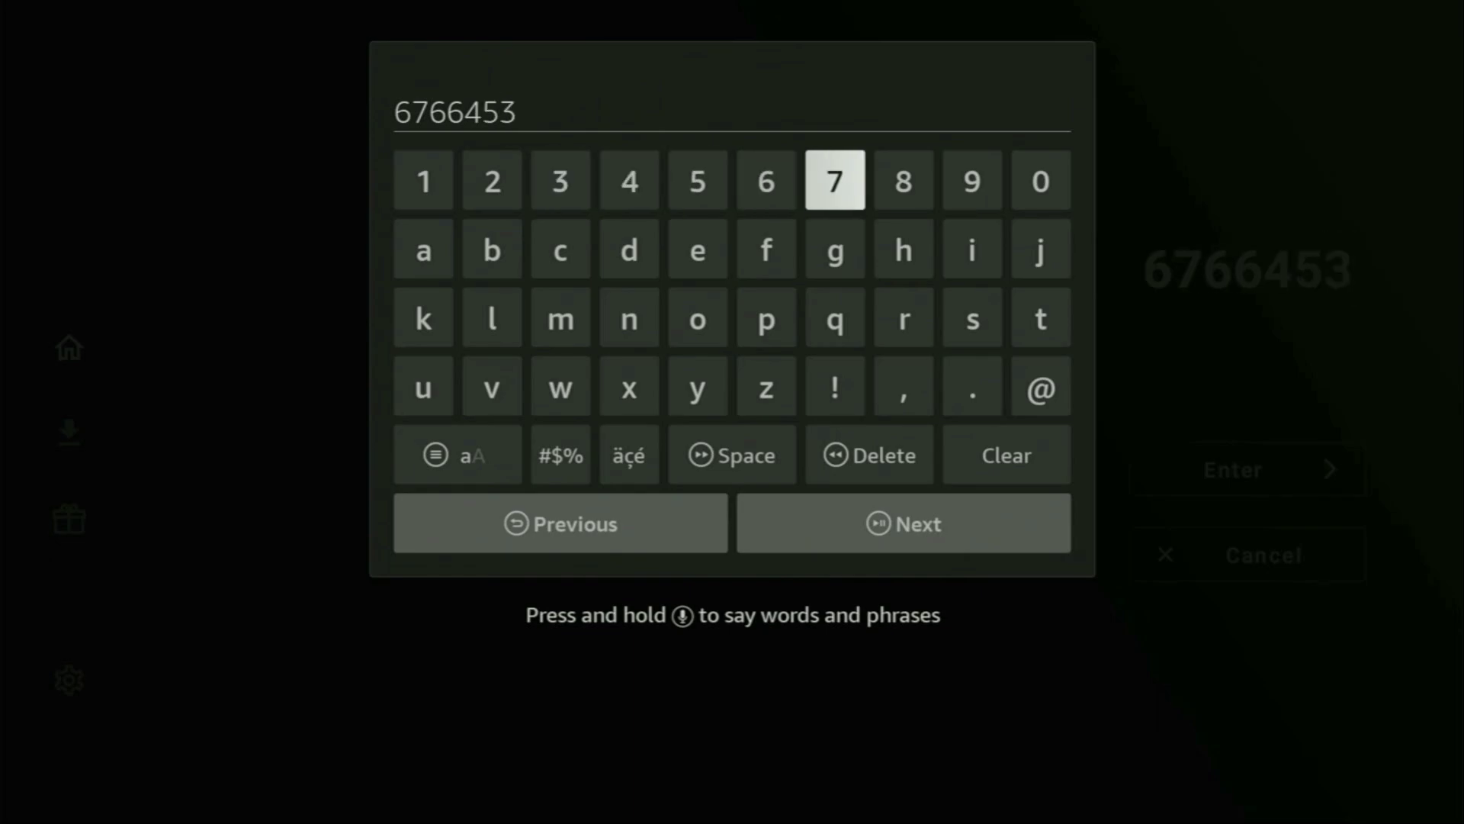
key(Return)
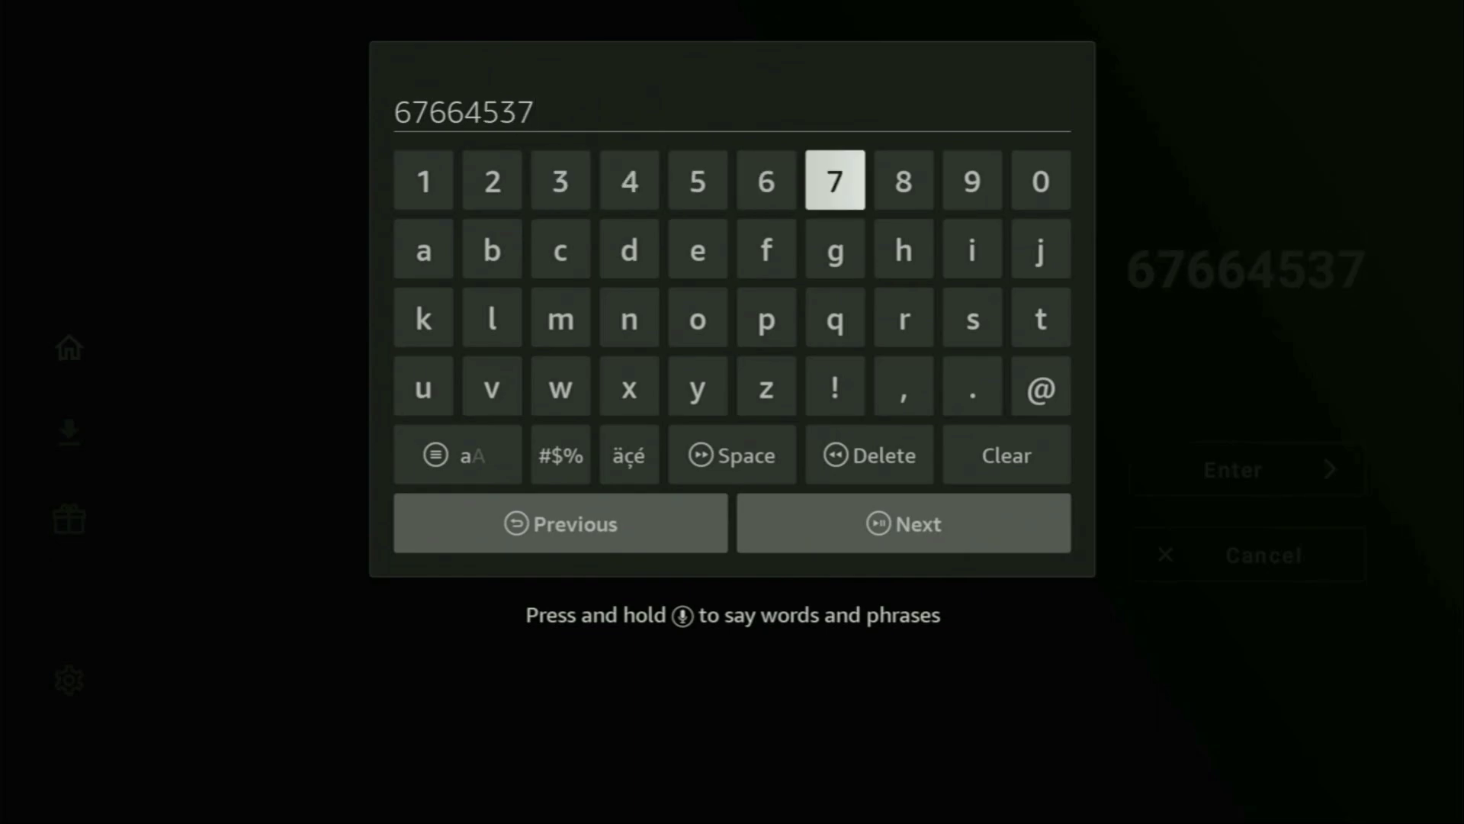
key(Down)
key(Down)
key(Down)
key(Down)
key(Down)
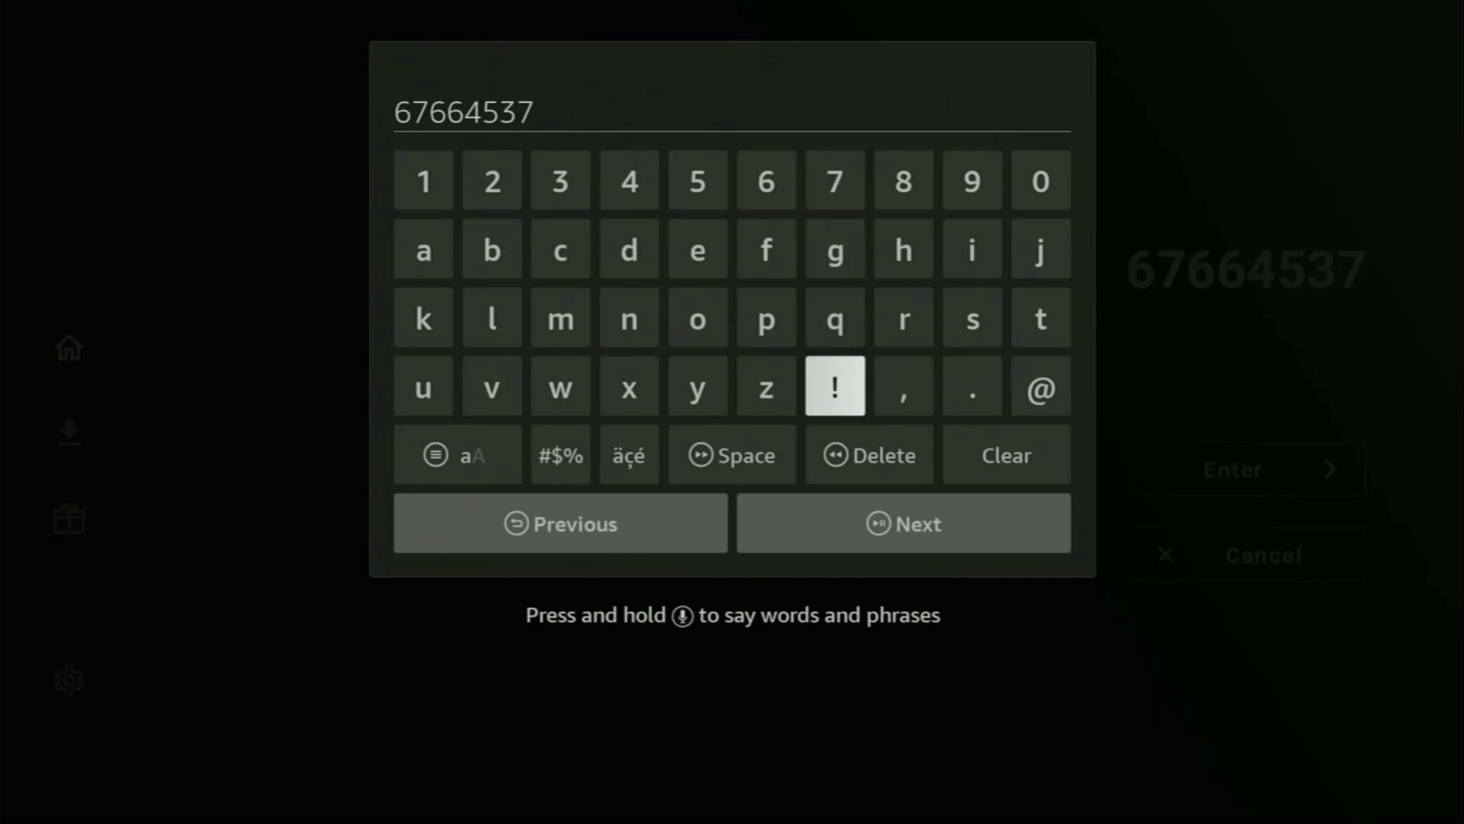
key(Return)
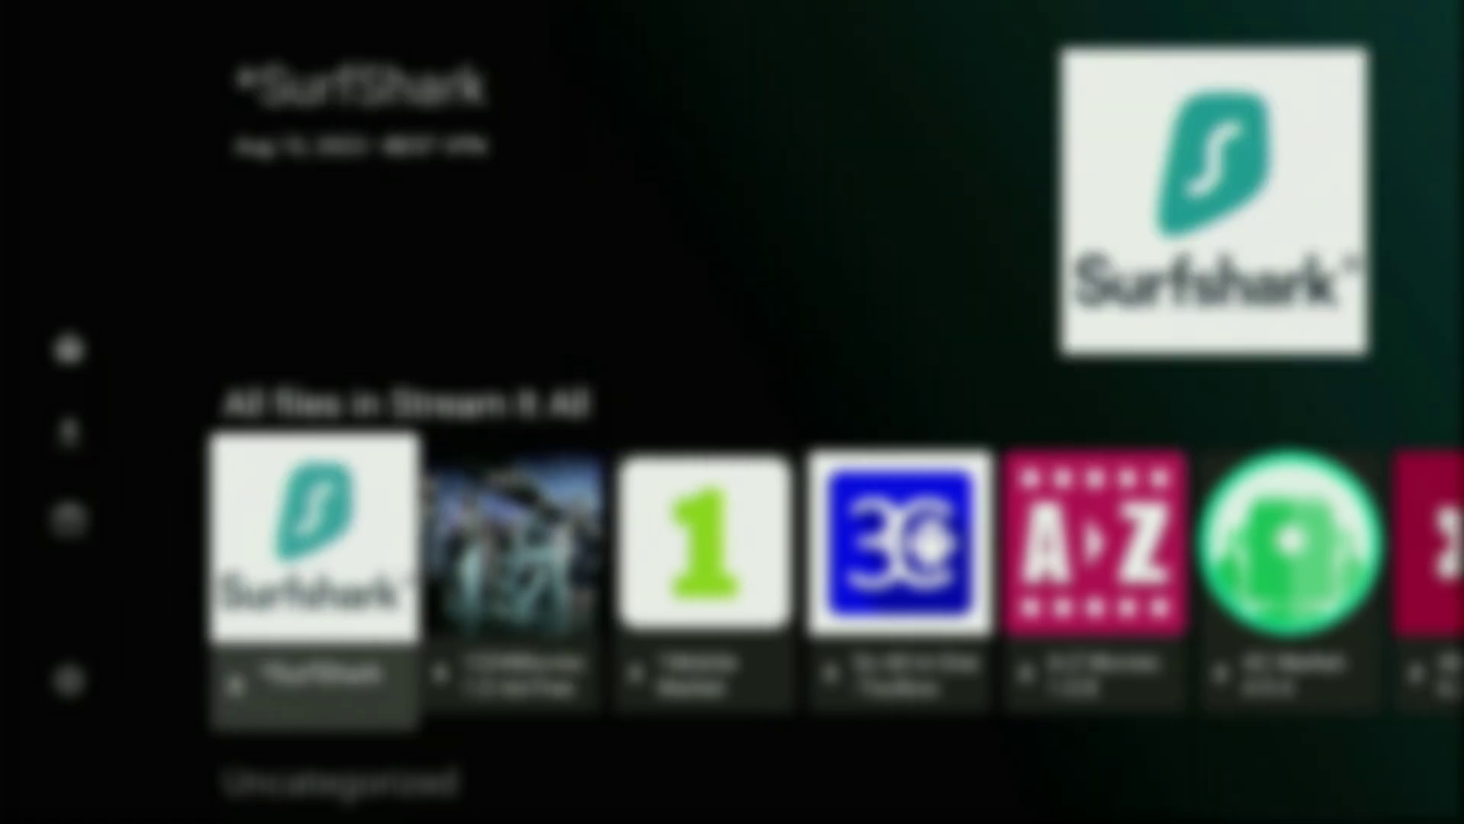
- Browse the all-files row of the Stream It All library to examine the apps on offer
key(Right)
key(Right)
key(Right)
key(Right)
key(Right)
key(Right)
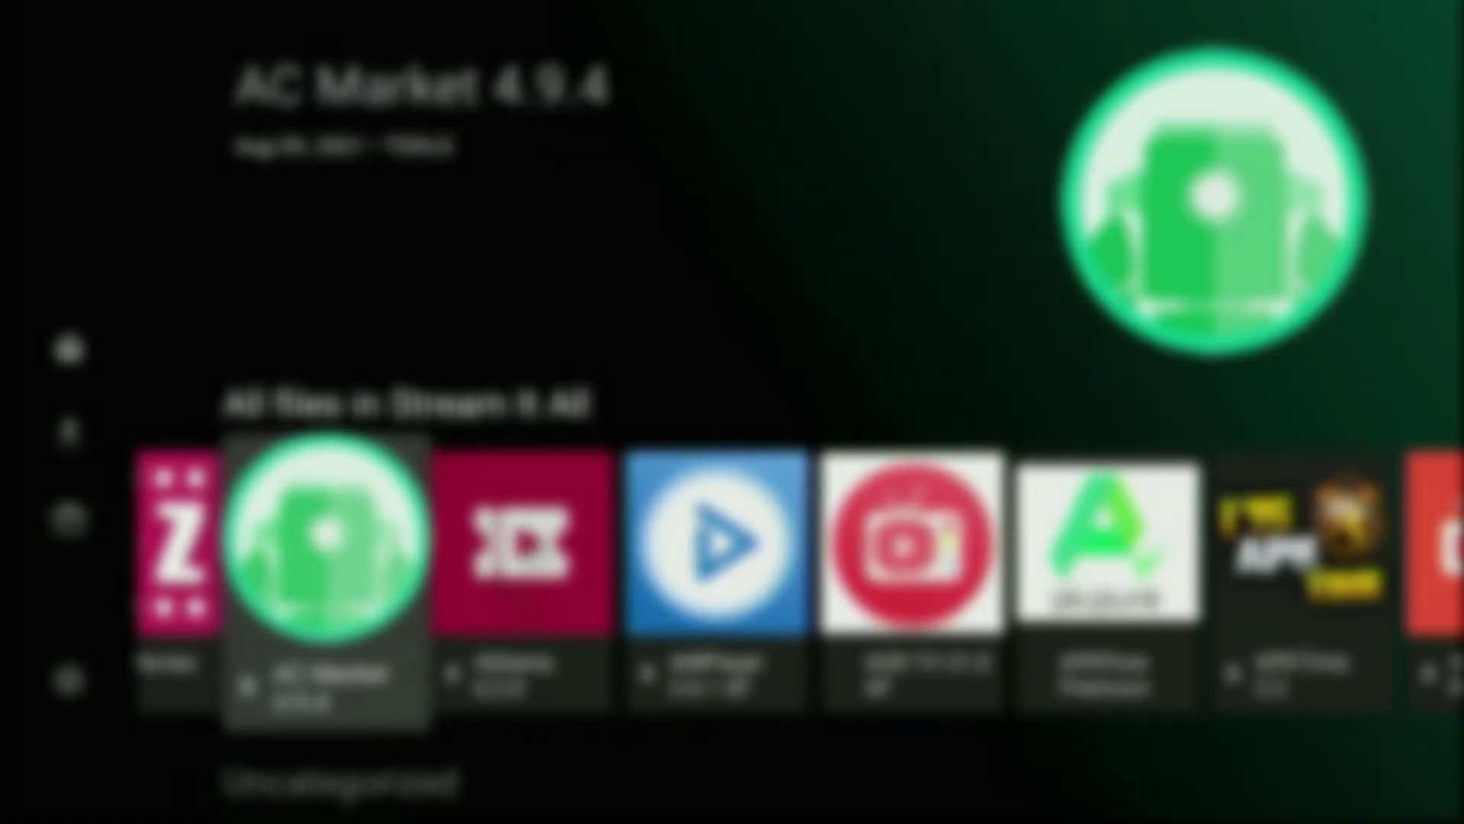
key(Right)
key(Right)
key(Right)
key(Right)
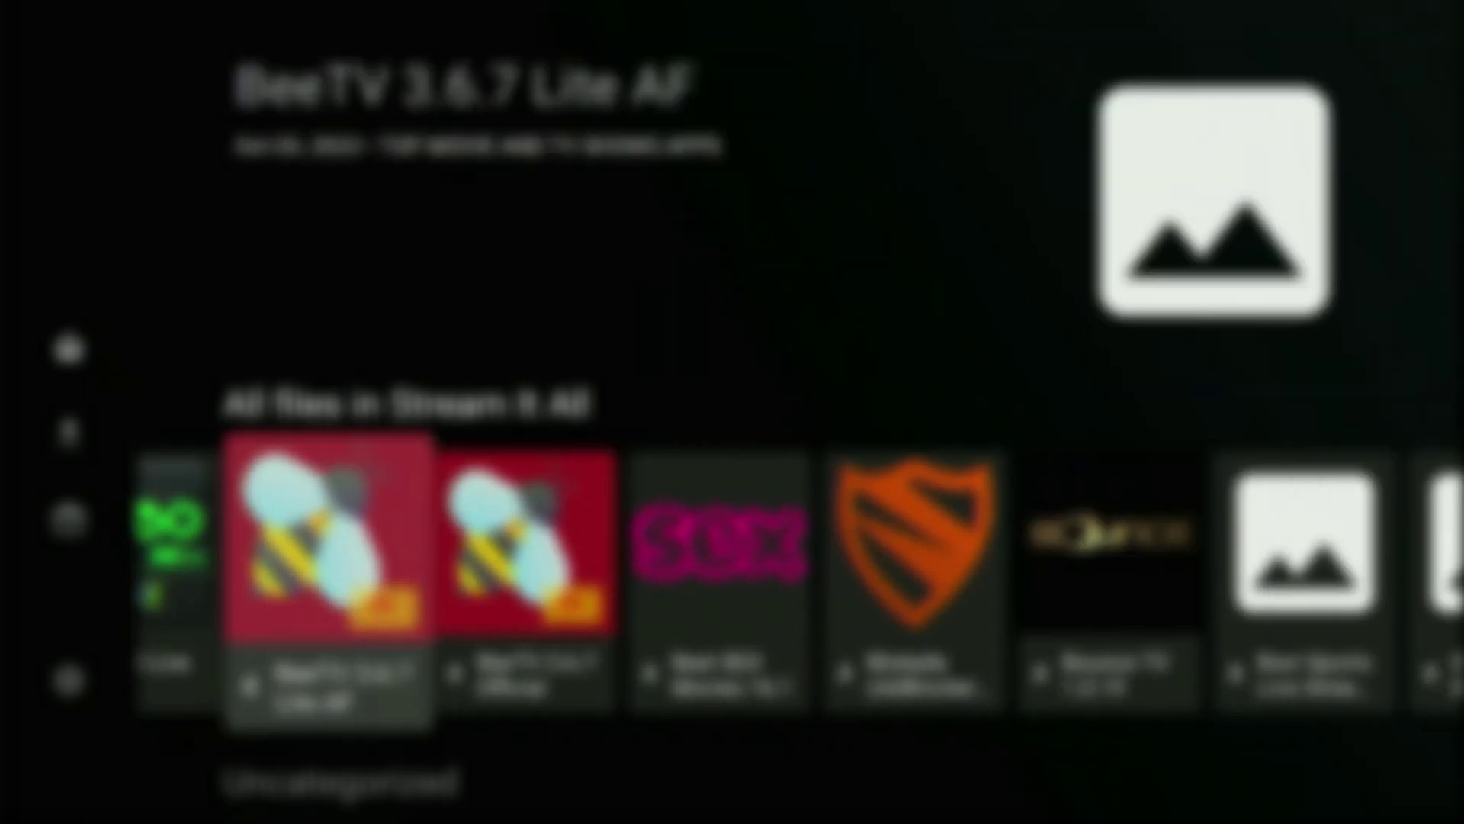
key(Right)
key(Right)
key(Right)
key(Right)
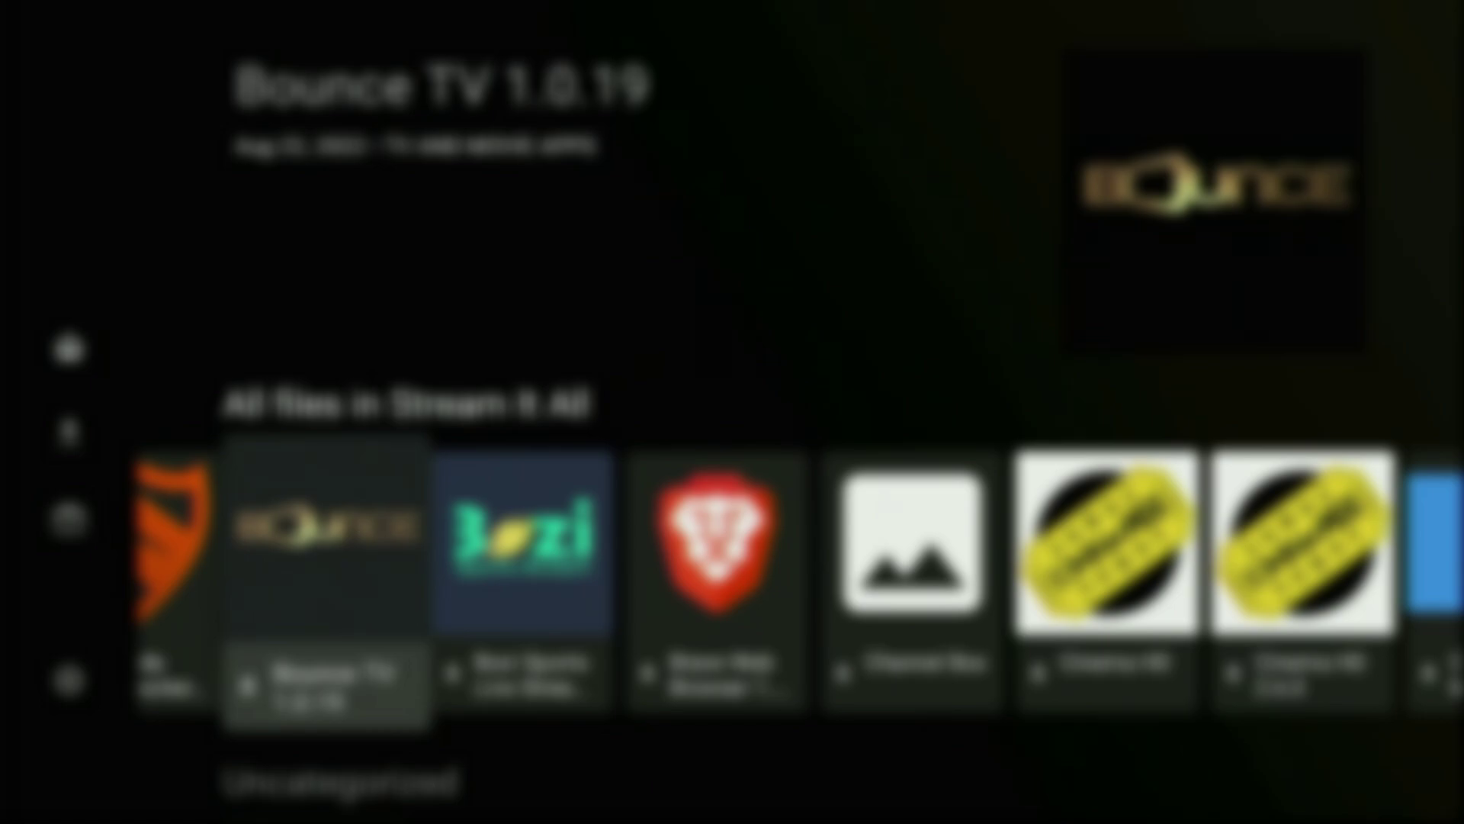
key(Right)
key(Right)
key(Right)
key(Right)
key(Right)
key(Right)
key(Right)
key(Right)
key(Right)
key(Right)
key(Right)
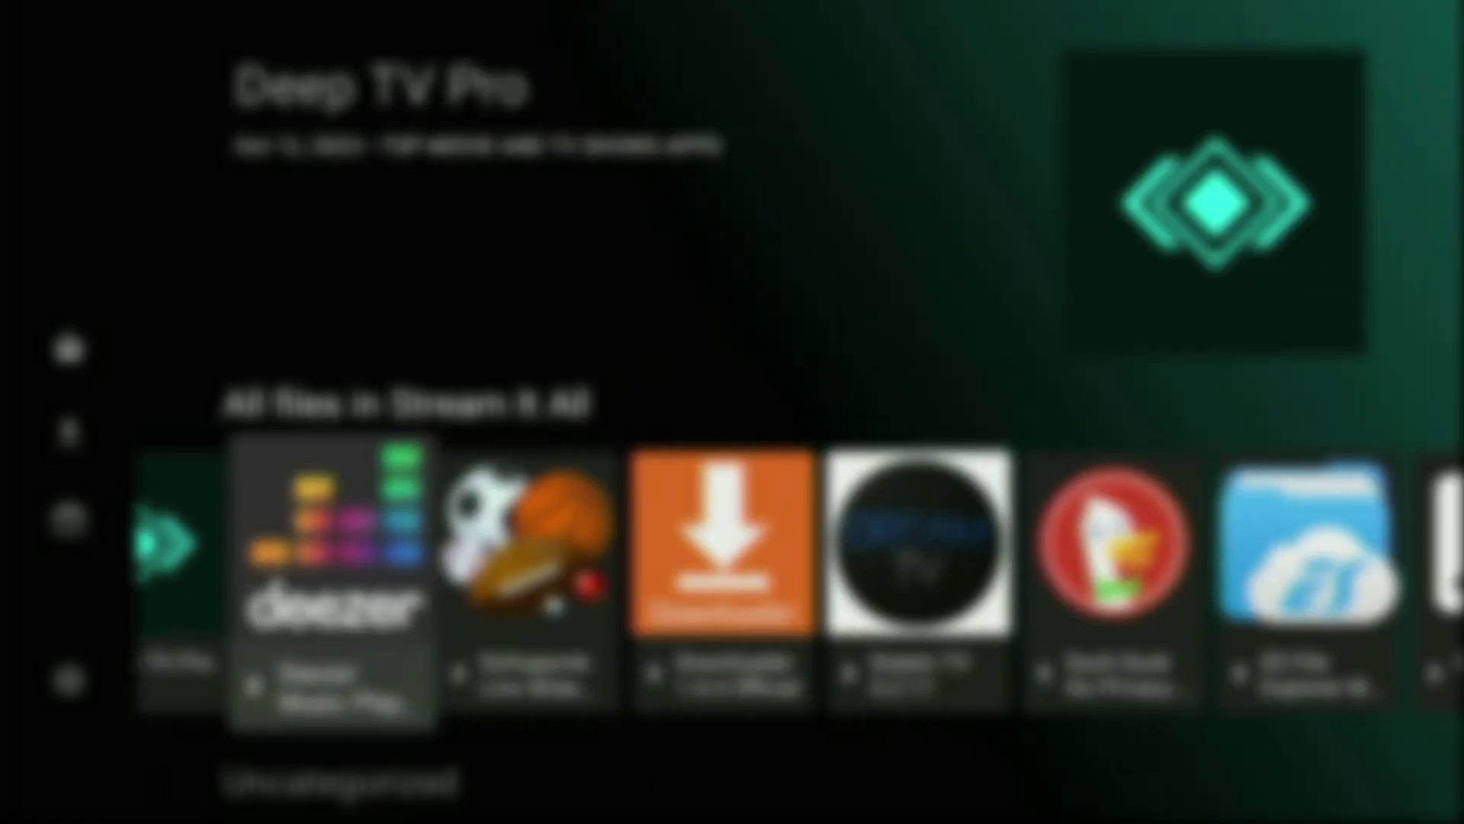
key(Right)
key(Right)
key(Right)
key(Right)
key(Right)
key(Right)
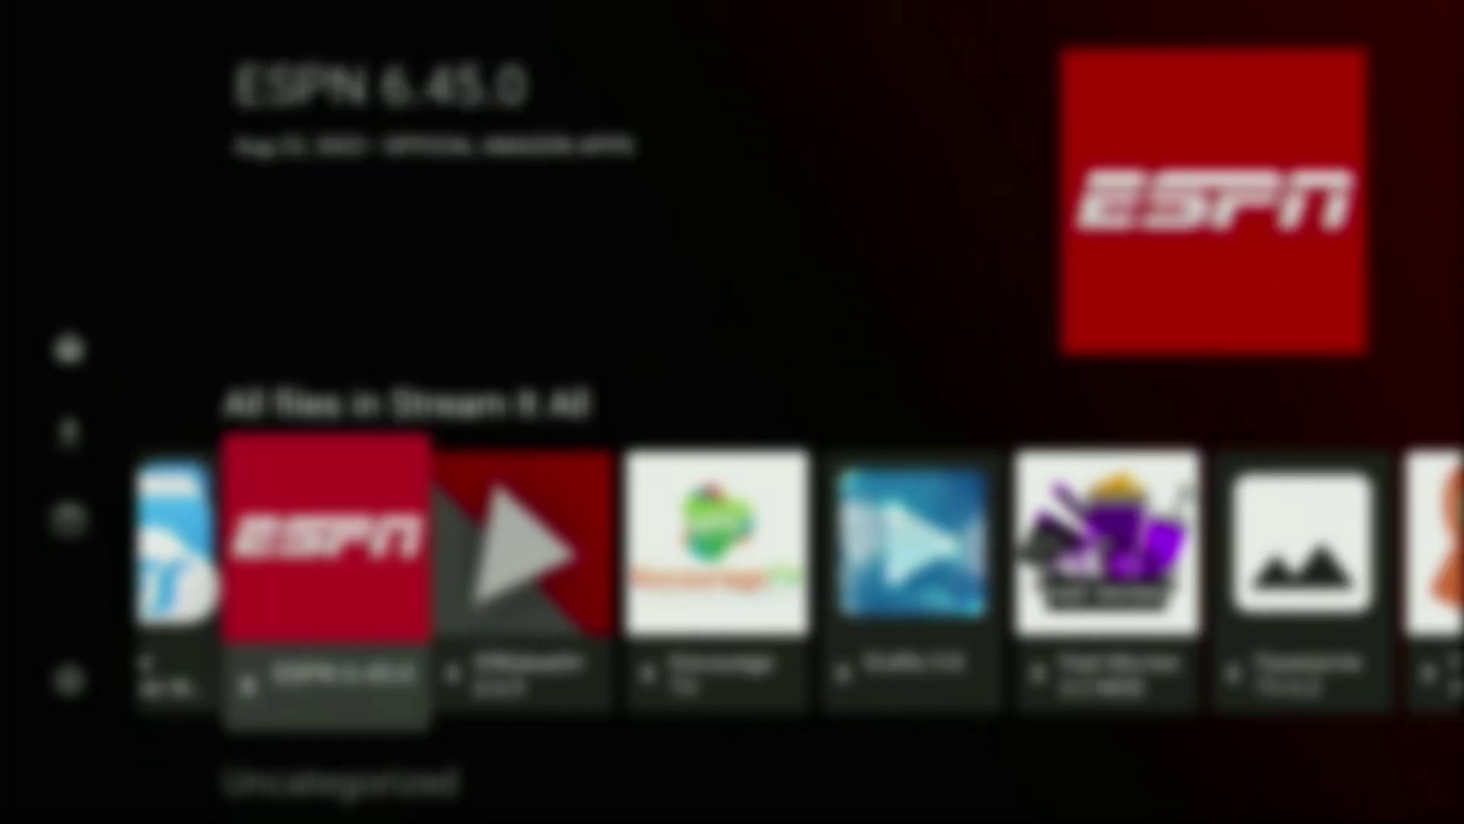
key(Right)
key(Right)
key(Right)
key(Right)
key(Right)
key(Right)
key(Right)
key(Right)
key(Right)
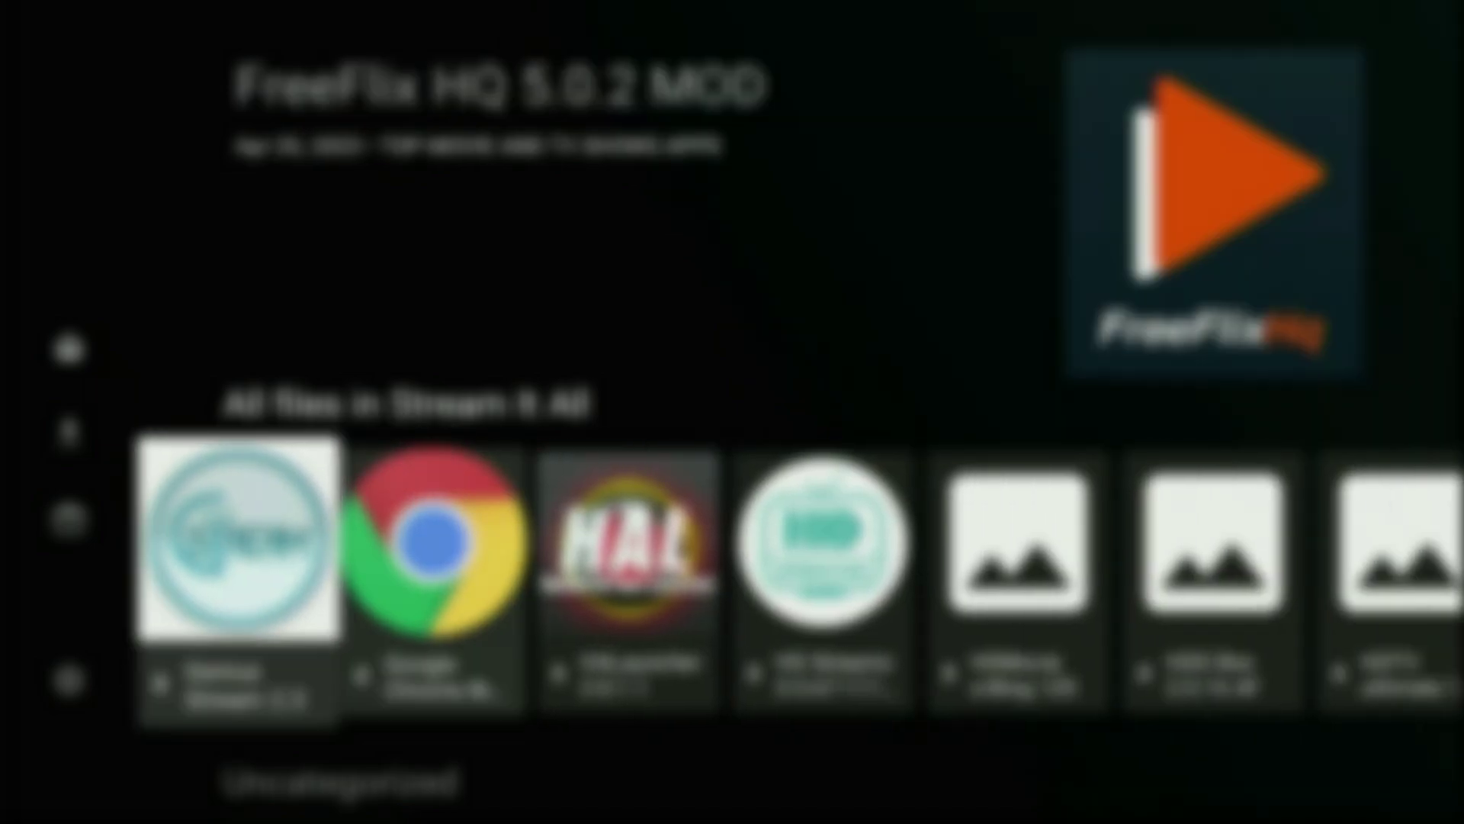
- Examine more apps further along the Stream It All library's all-files row, through the HDTV, IPTV, VPN and MXL entries
key(Right)
key(Right)
key(Right)
key(Right)
key(Right)
key(Right)
key(Right)
key(Right)
key(Right)
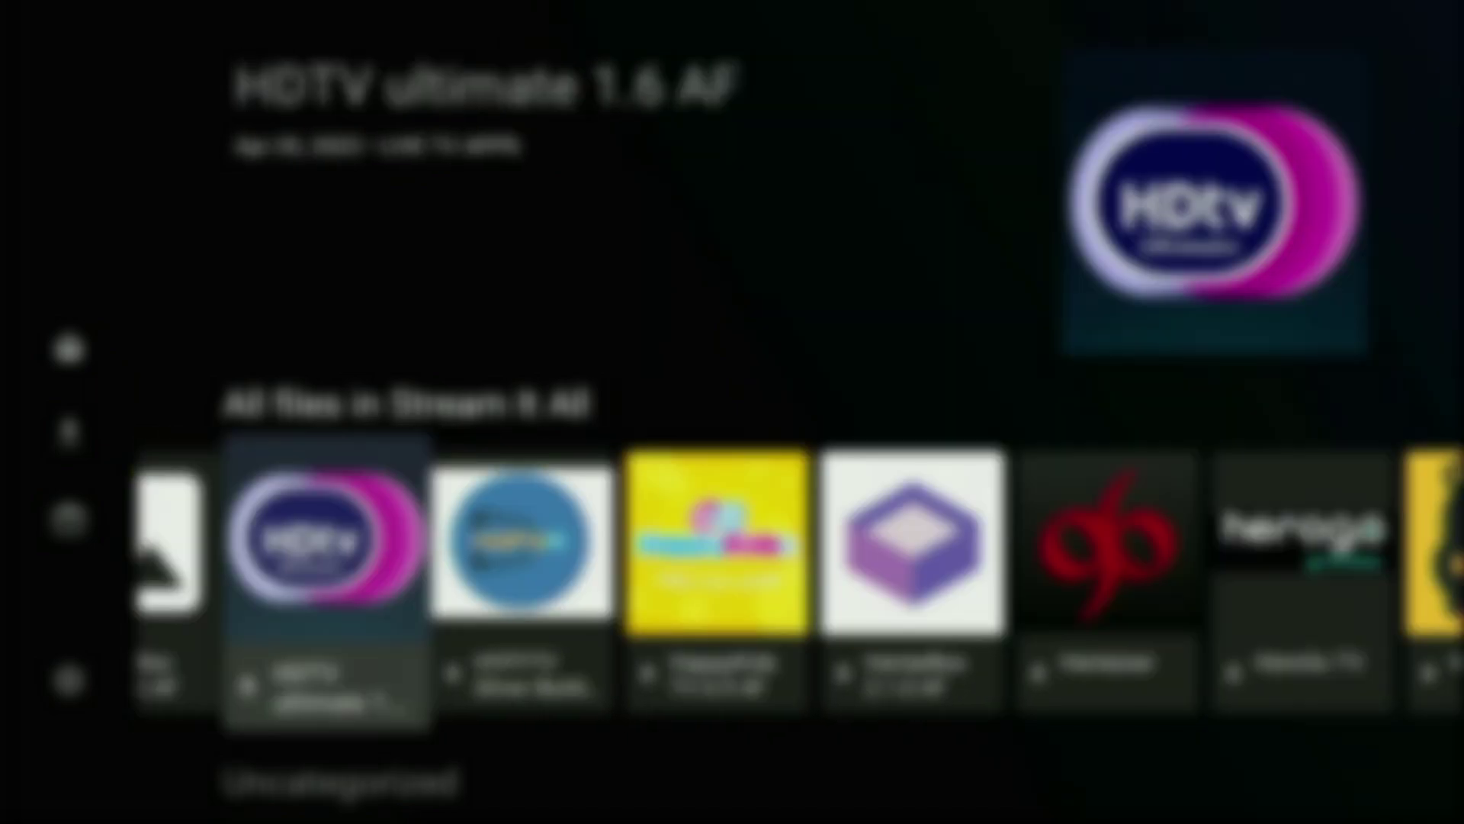
key(Right)
key(Right)
key(Right)
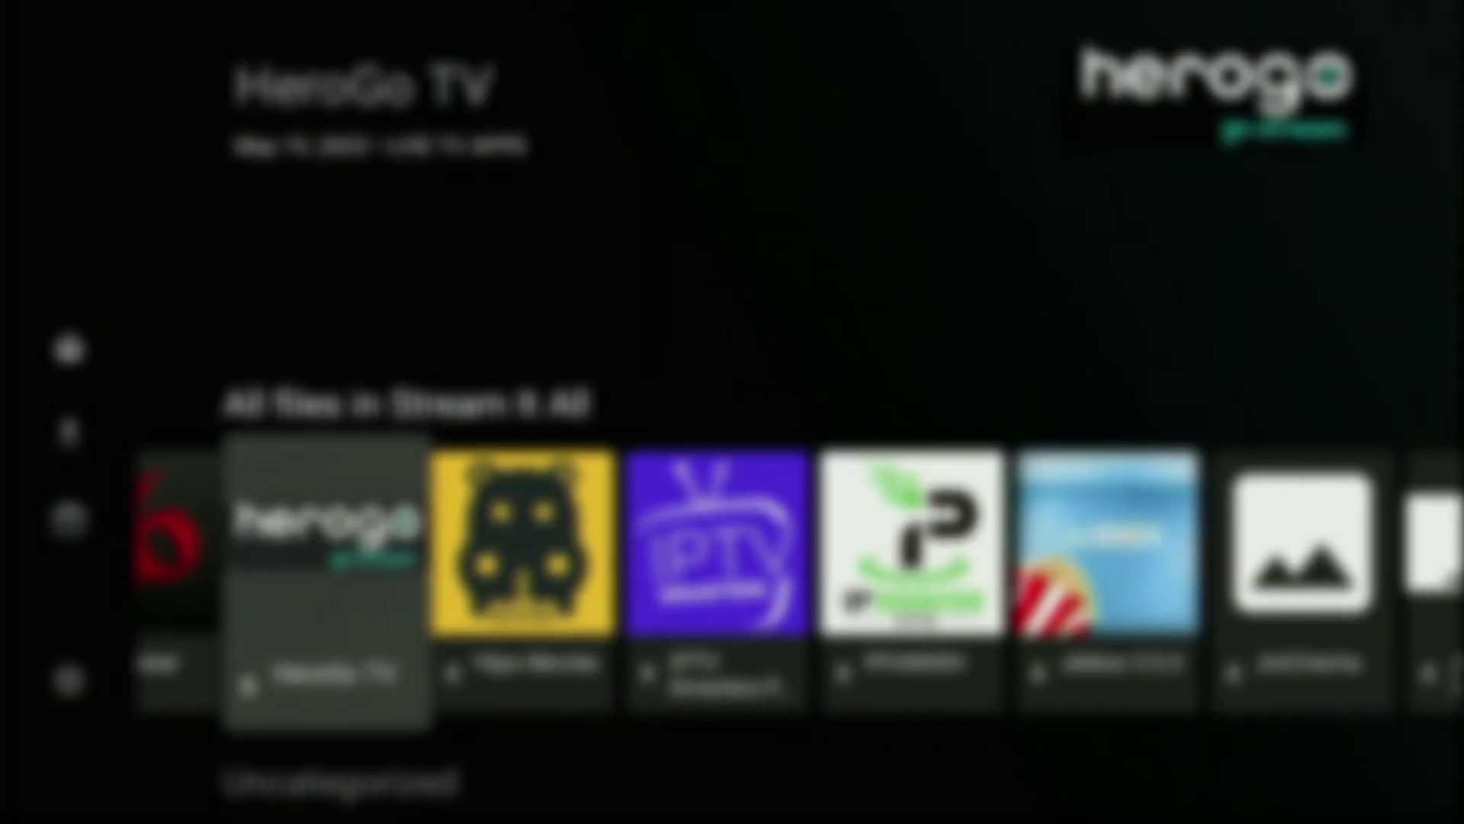
key(Right)
key(Right)
key(Right)
key(Right)
key(Right)
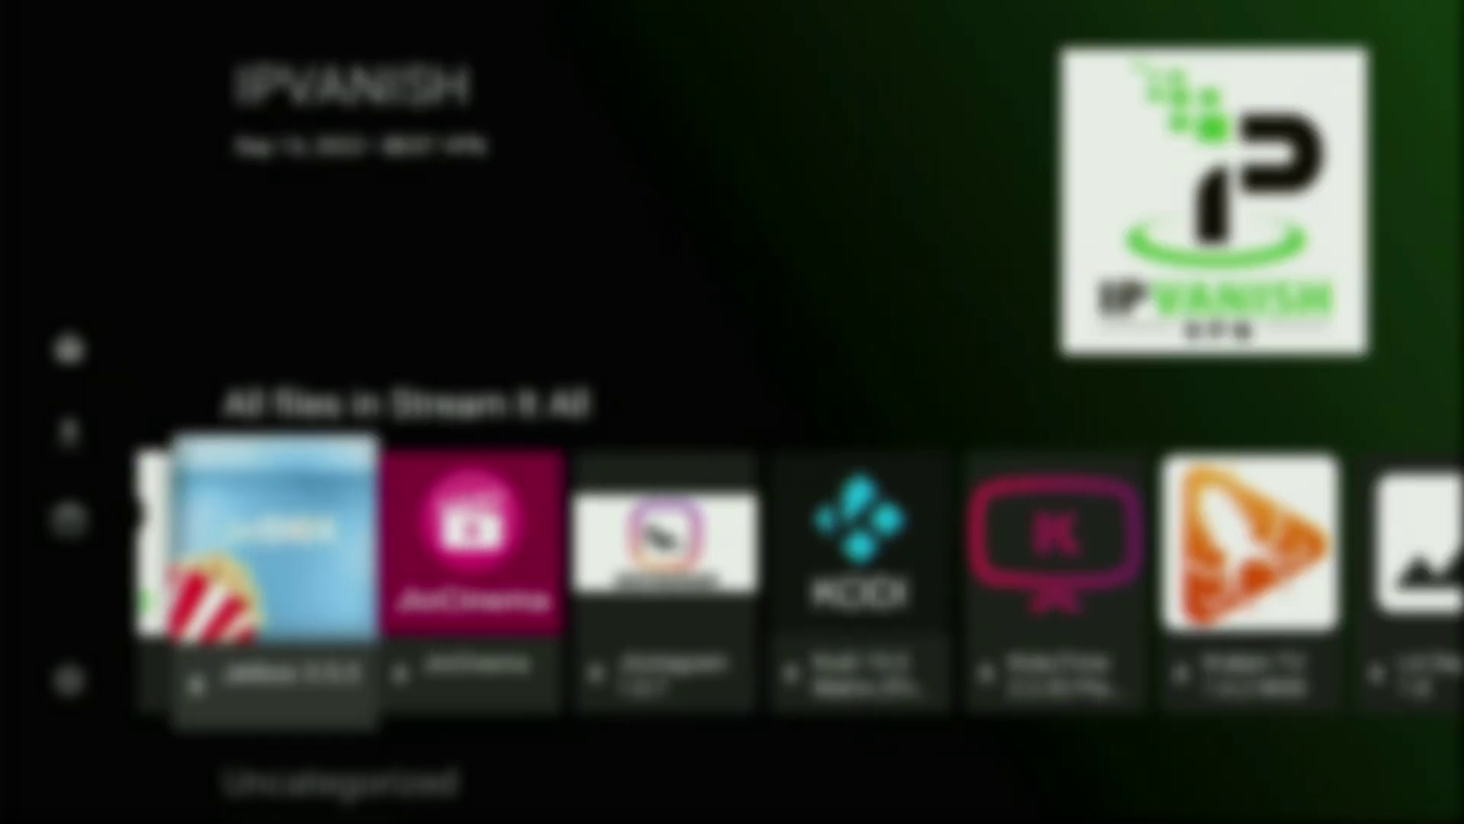
key(Right)
key(Right)
key(Right)
key(Right)
key(Right)
key(Right)
key(Right)
key(Right)
key(Right)
key(Right)
key(Right)
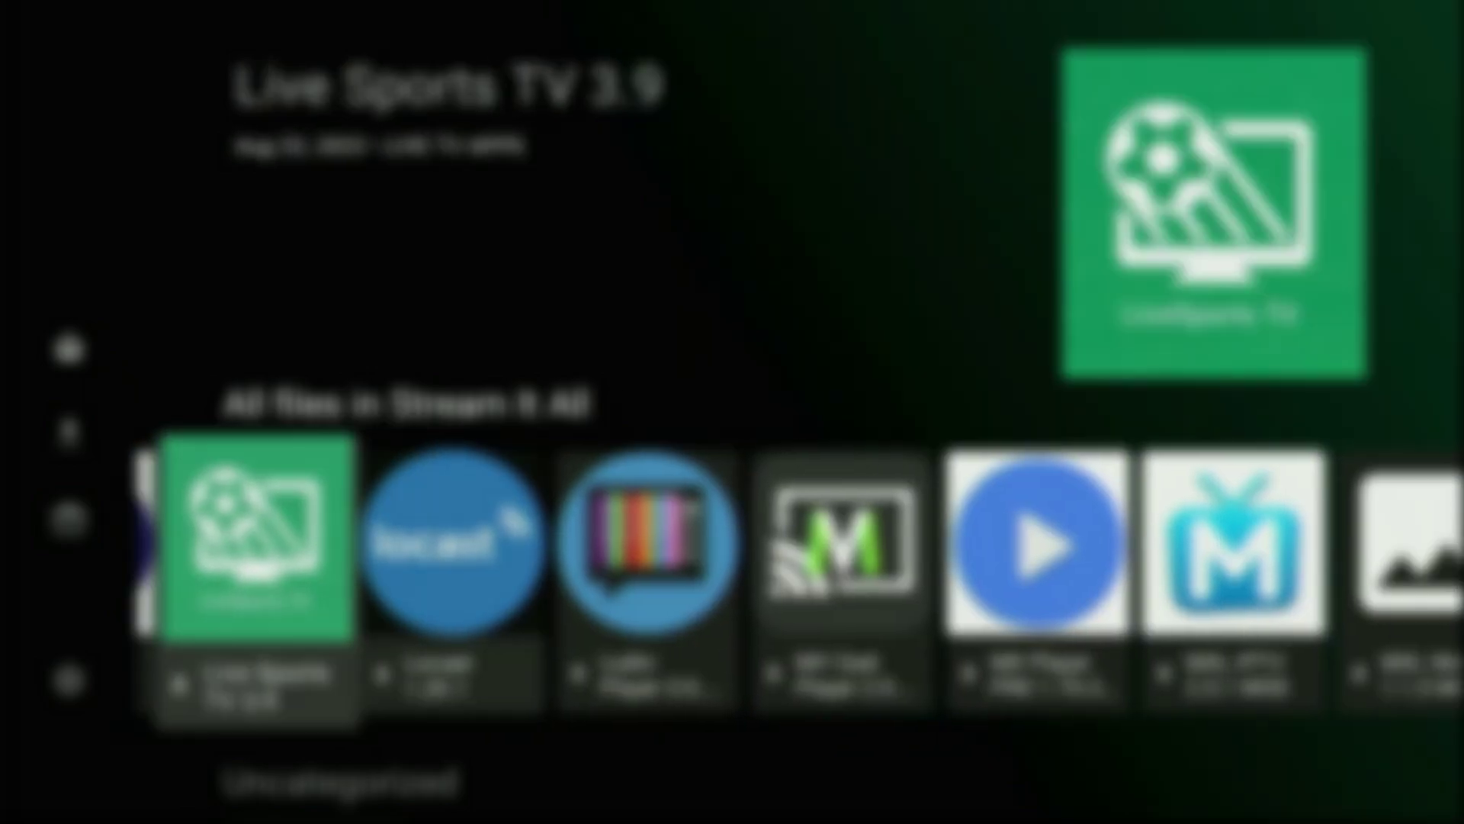
key(Right)
key(Right)
key(Right)
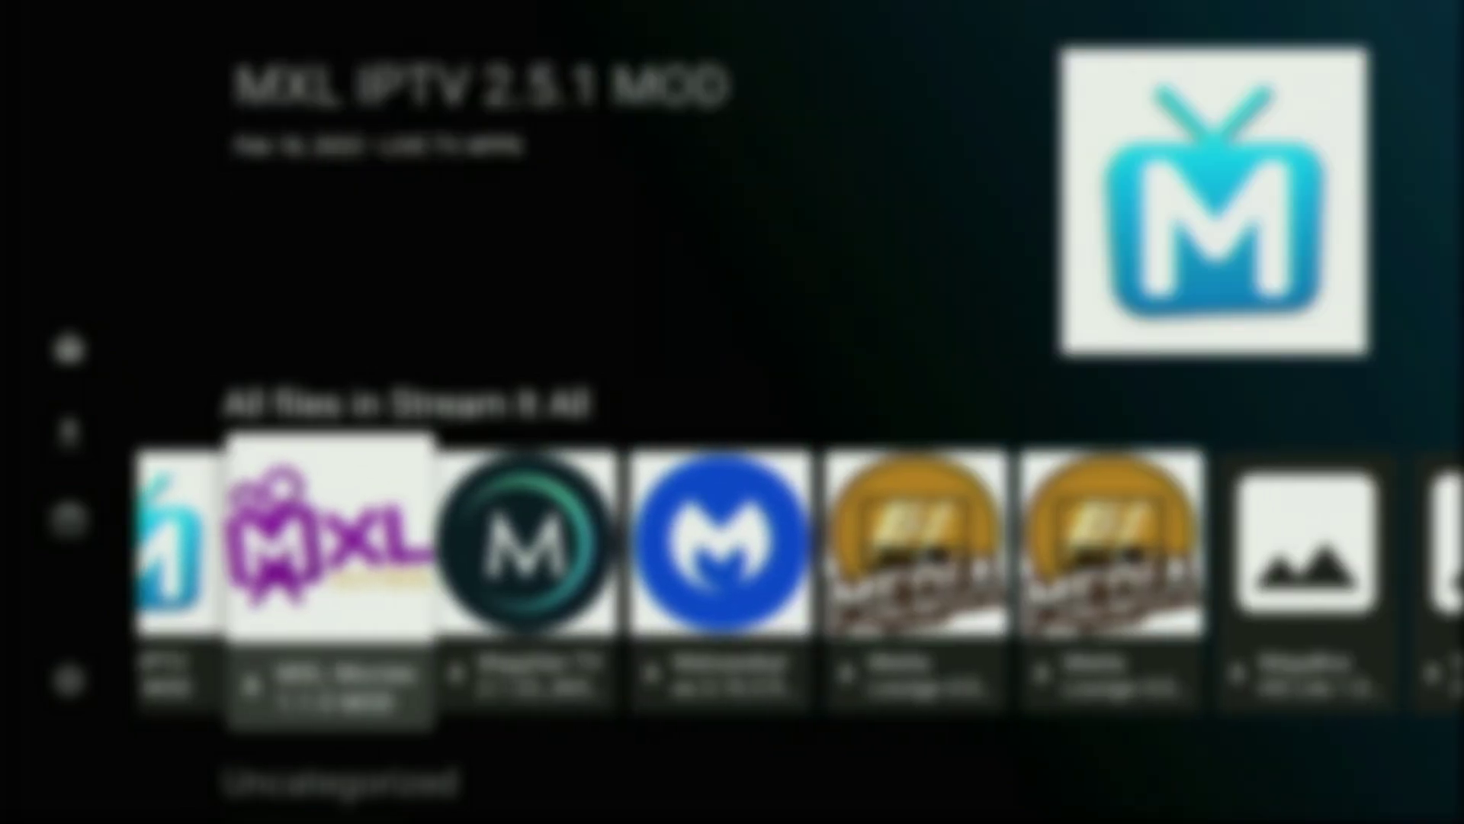
key(Up)
key(Return)
key(Right)
key(Right)
key(Right)
key(Right)
key(Return)
key(Left)
key(Left)
key(Left)
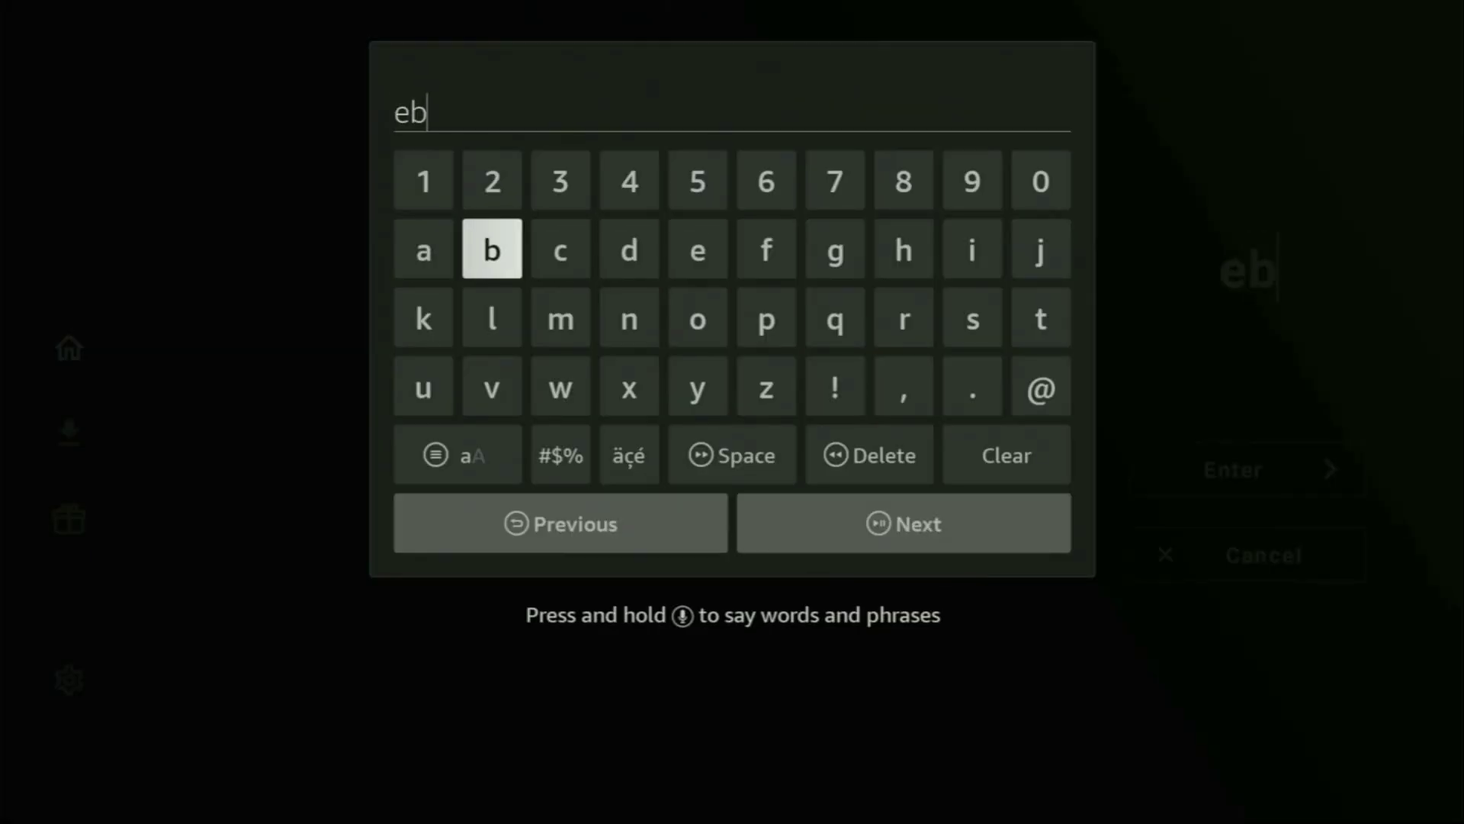
key(Up)
key(Right)
key(Right)
key(Right)
key(Right)
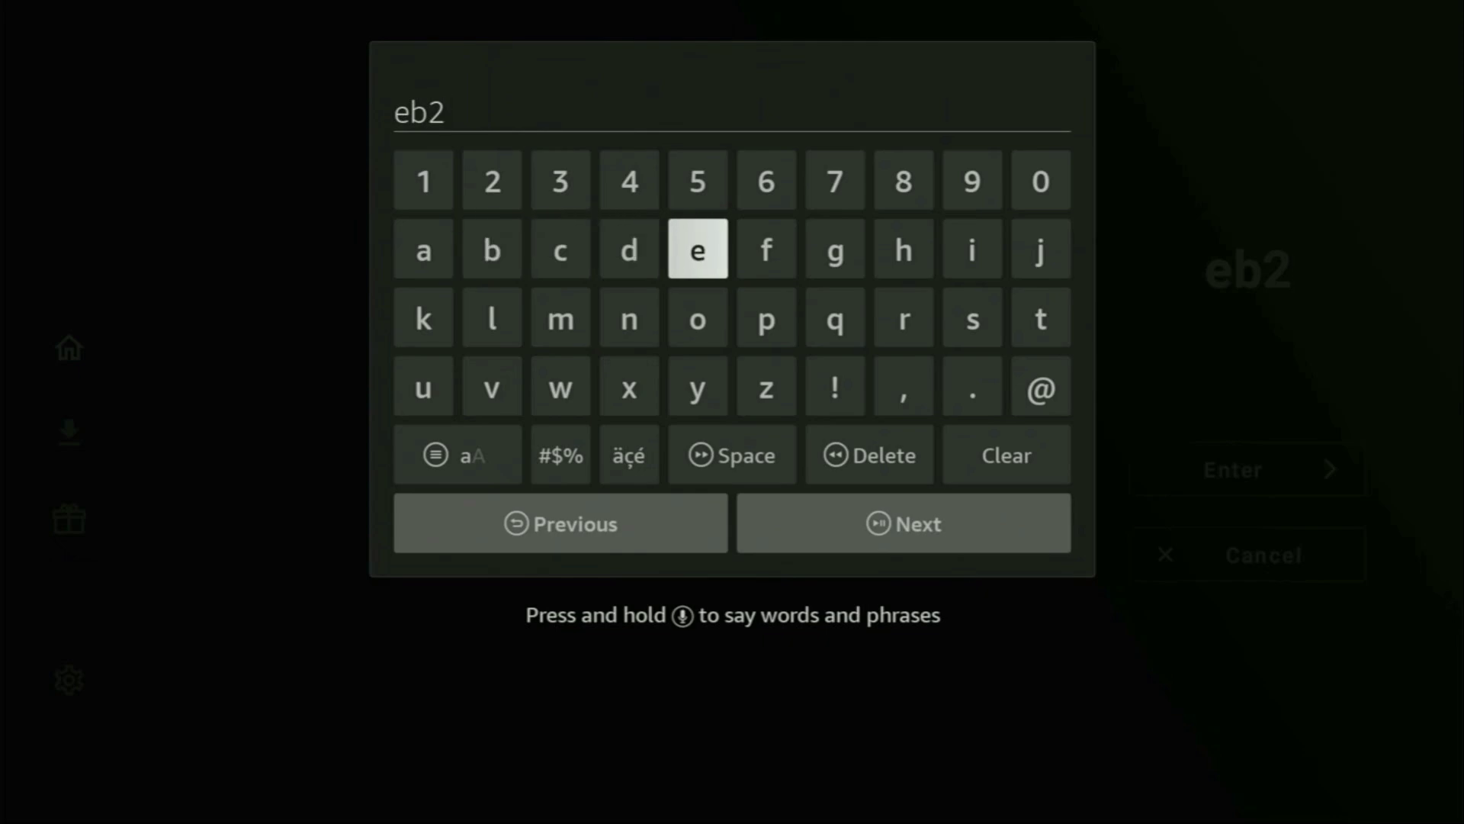
key(Up)
key(Left)
key(Return)
key(Down)
key(Left)
key(Left)
key(Left)
key(Right)
key(Right)
key(Up)
key(Right)
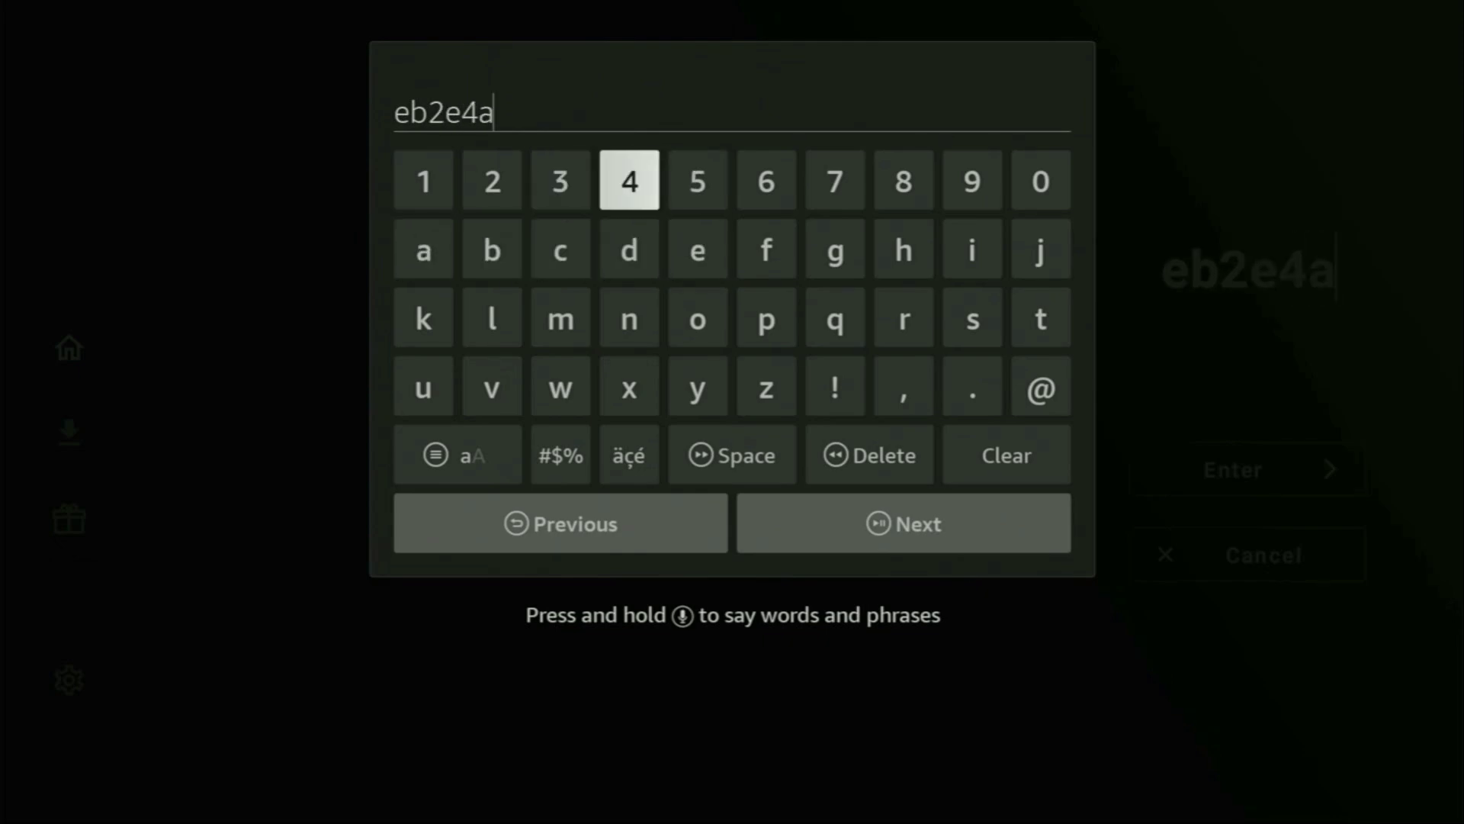
key(Down)
key(Left)
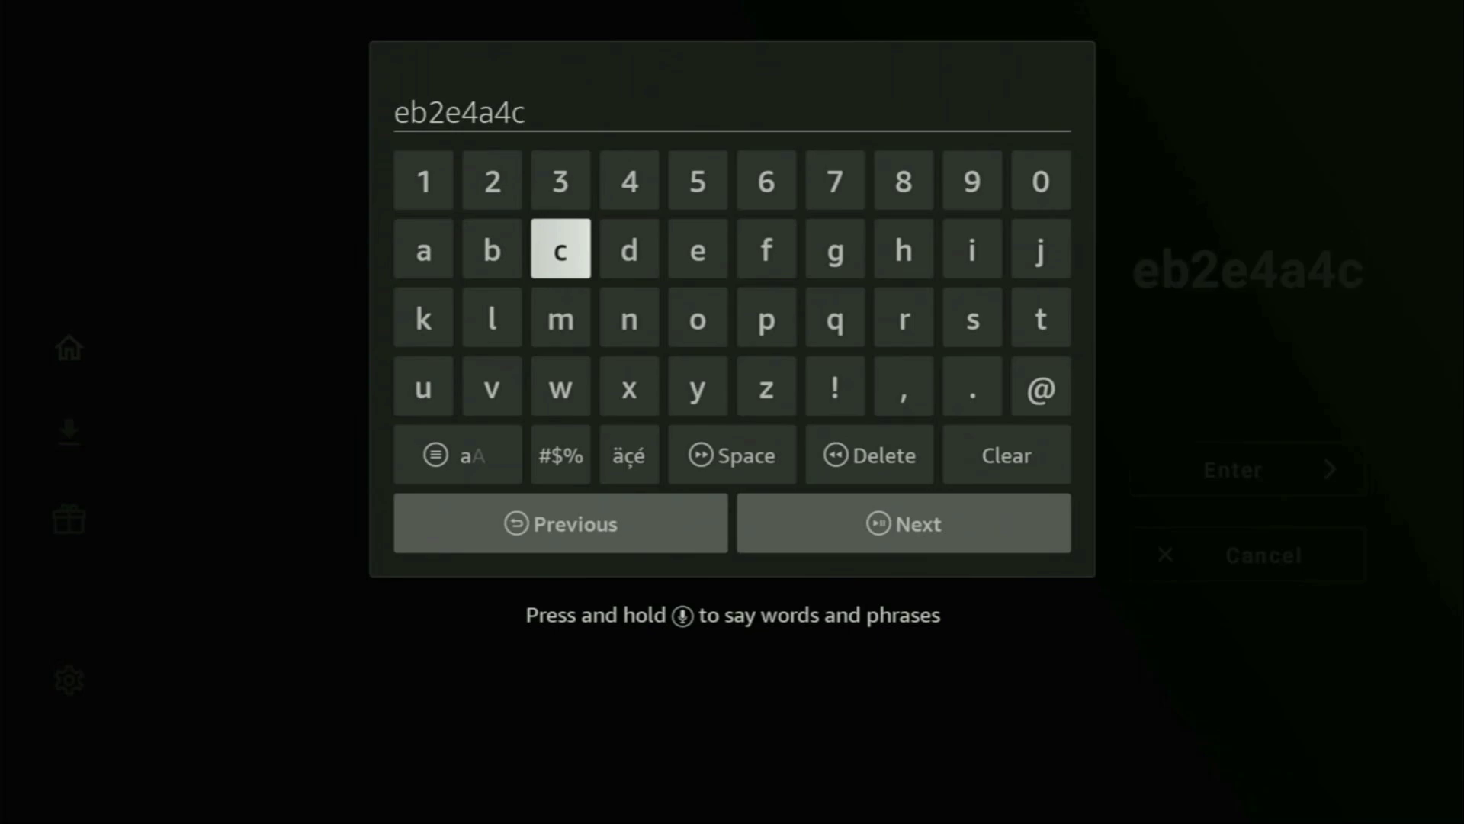
key(Down)
key(Down)
key(Down)
key(Down)
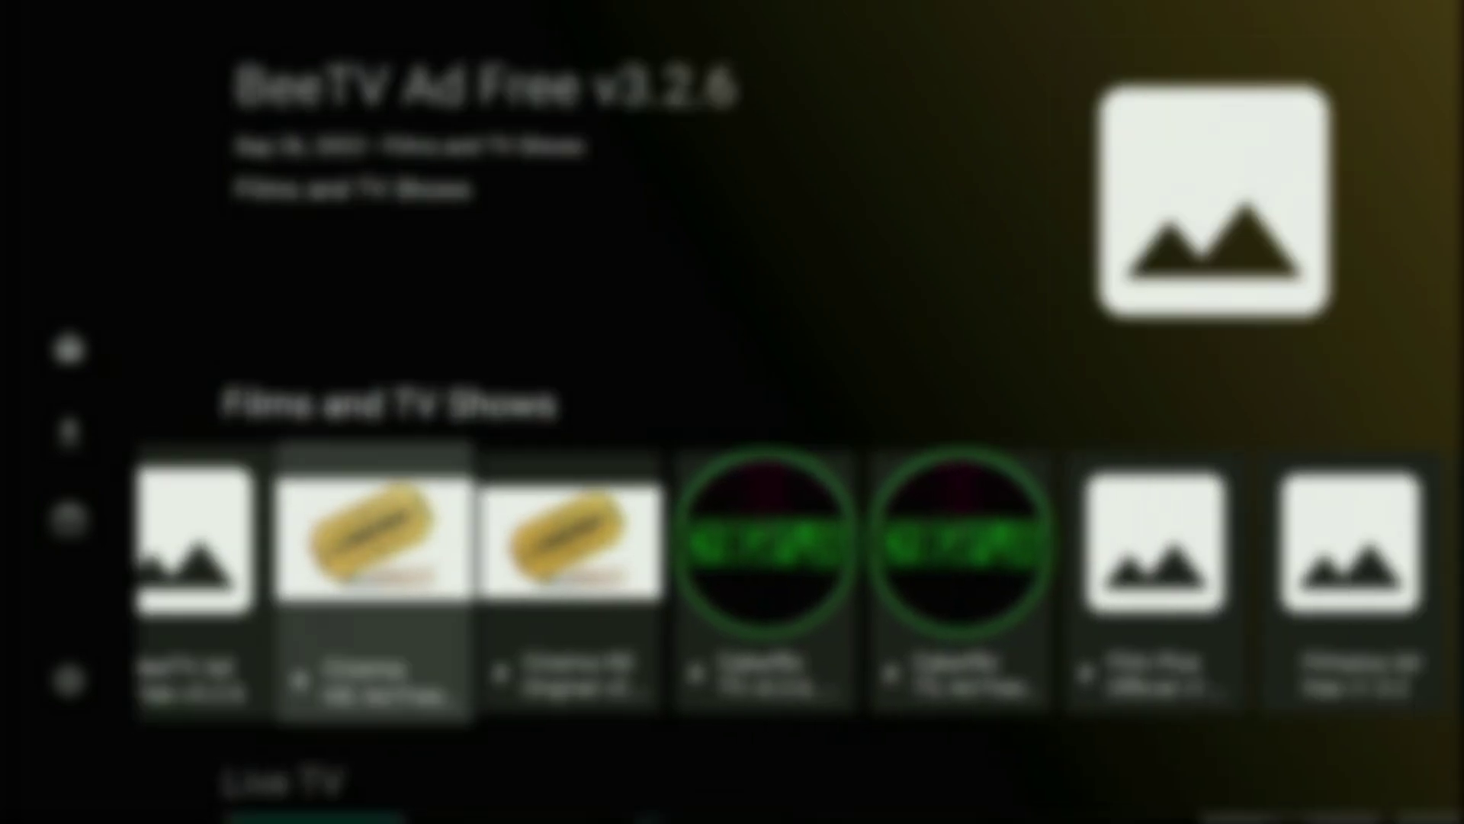
- Browse the Films and TV Shows row of the newly added library to examine its streaming apps
key(Right)
key(Right)
key(Right)
key(Right)
key(Right)
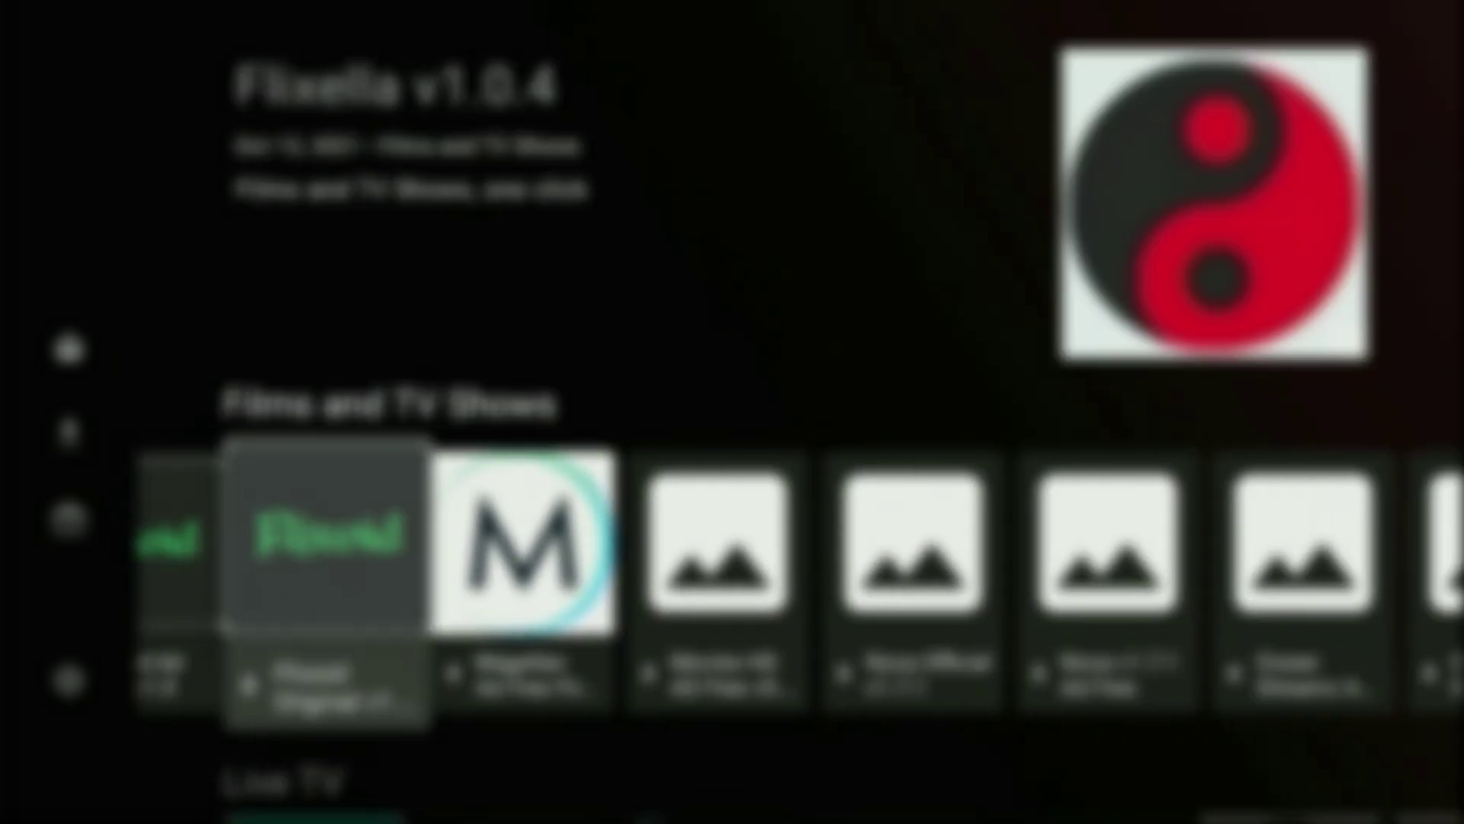
- Move down to the library's Tools row and browse it in both directions to examine the utility apps on offer
key(Down)
key(Right)
key(Right)
key(Right)
key(Right)
key(Right)
key(Right)
key(Right)
key(Right)
key(Right)
key(Right)
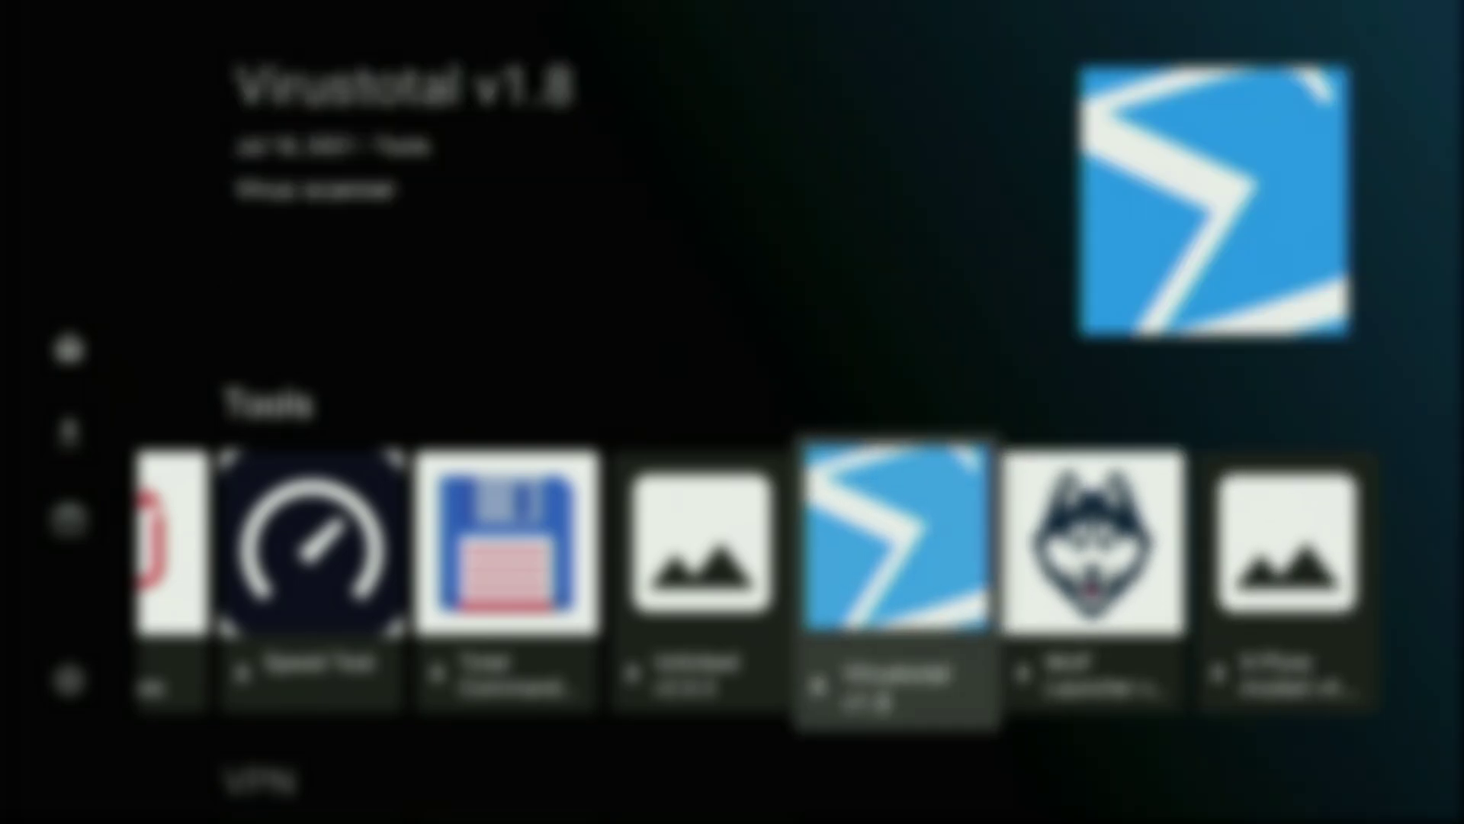
key(Left)
key(Left)
key(Left)
key(Left)
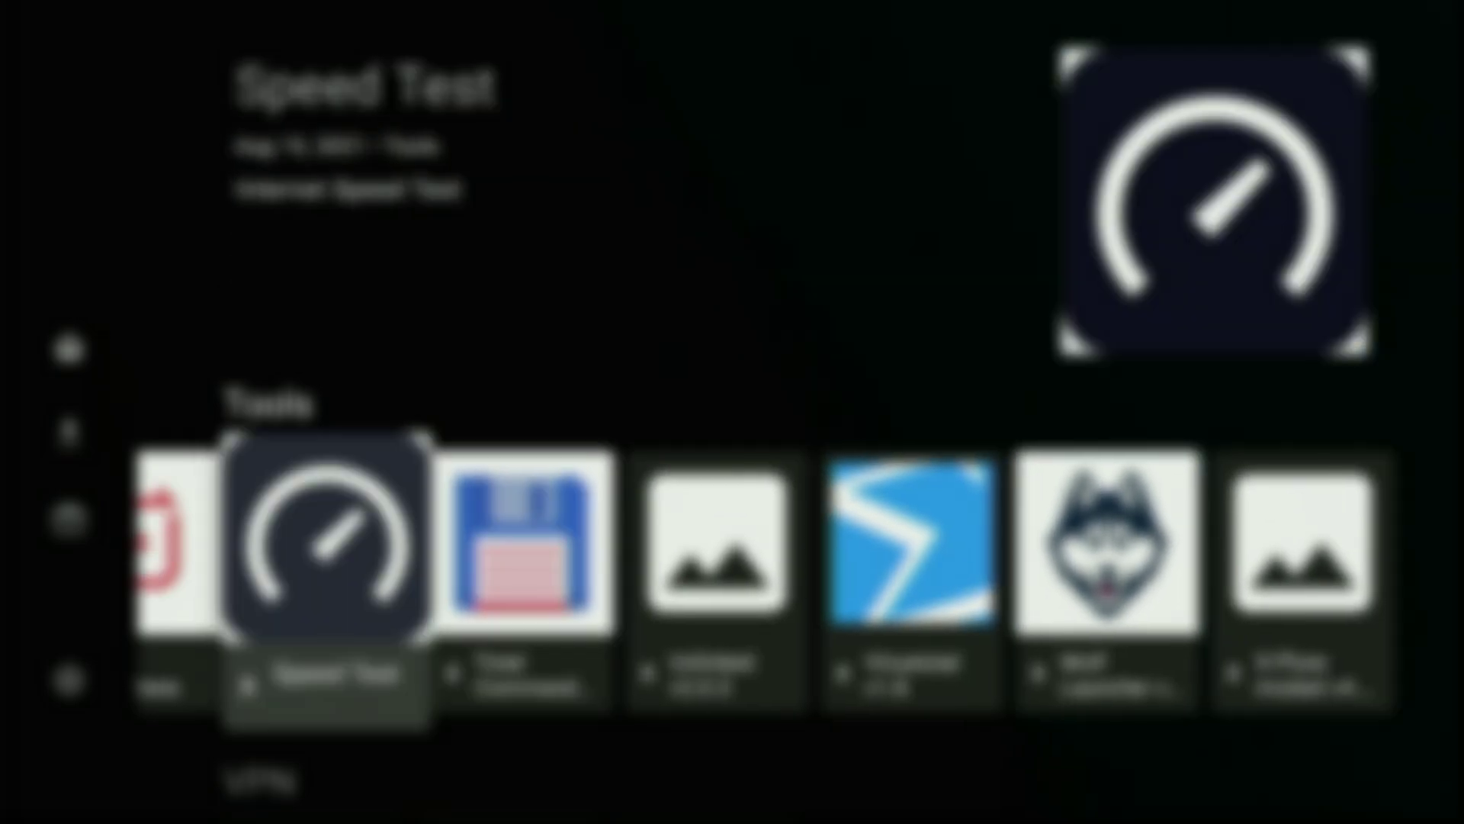
key(Left)
key(Left)
key(Left)
key(Left)
key(Left)
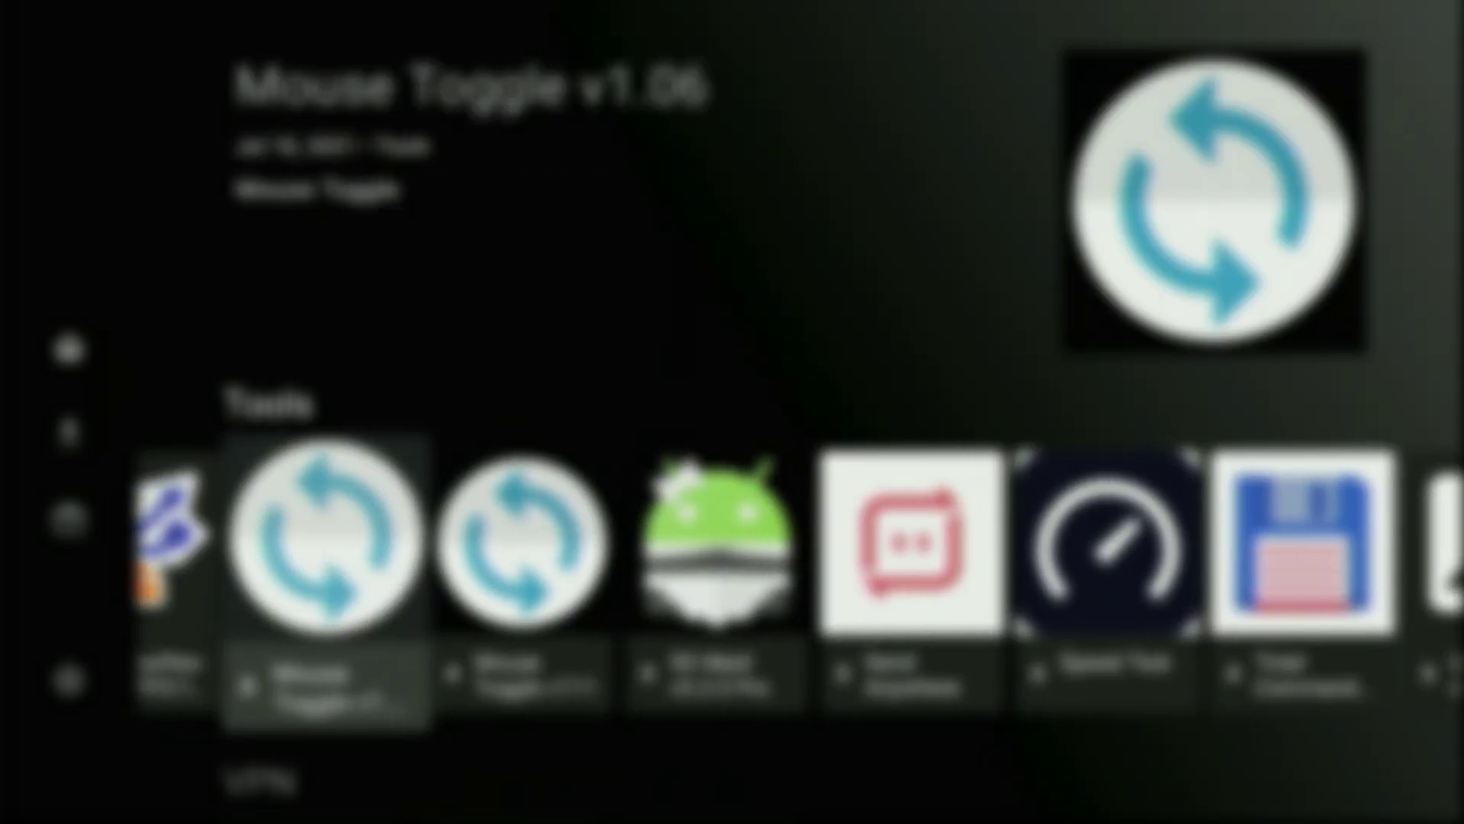
key(Left)
key(Left)
key(Left)
key(Left)
key(Left)
key(Left)
key(Left)
key(Left)
key(Left)
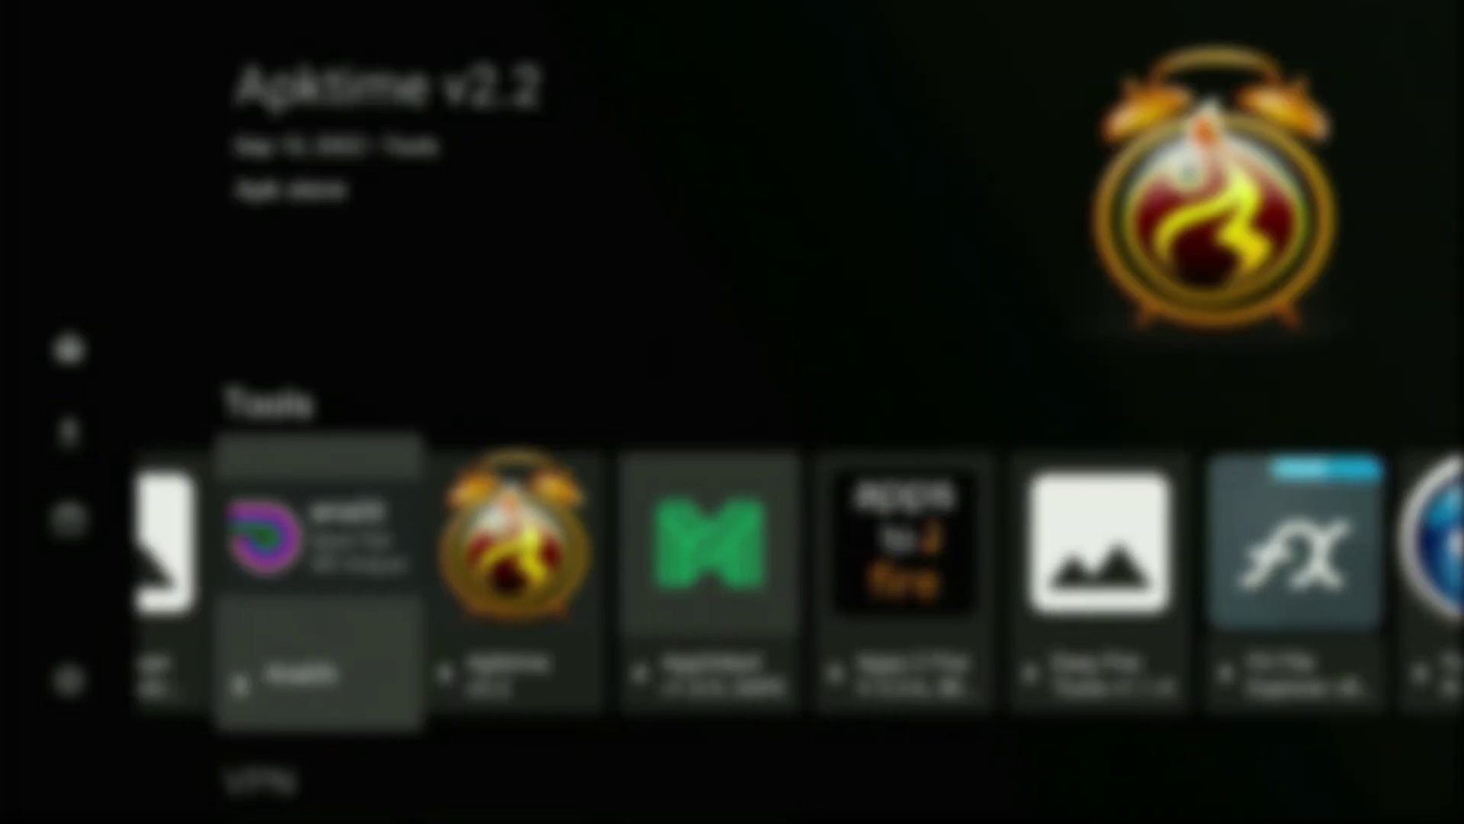